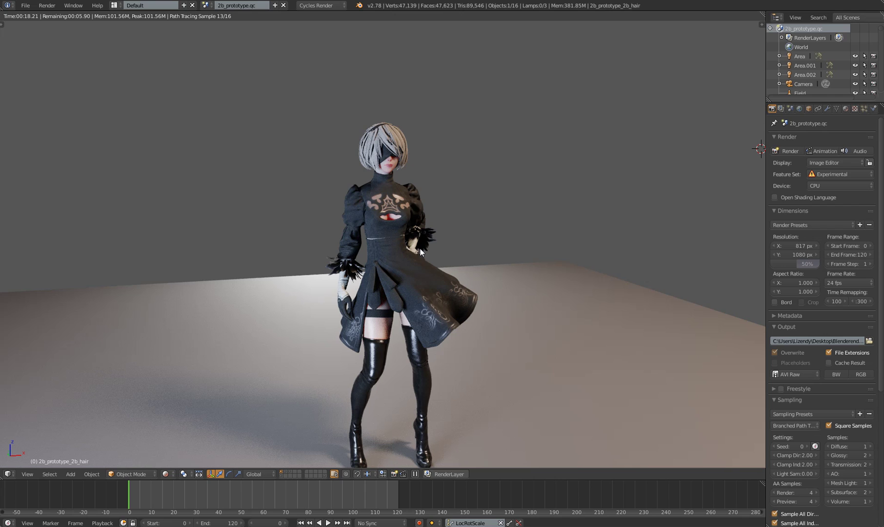
Switch the viewport to solid shading, clear the selection and play the animation
key(z)
click(420, 327)
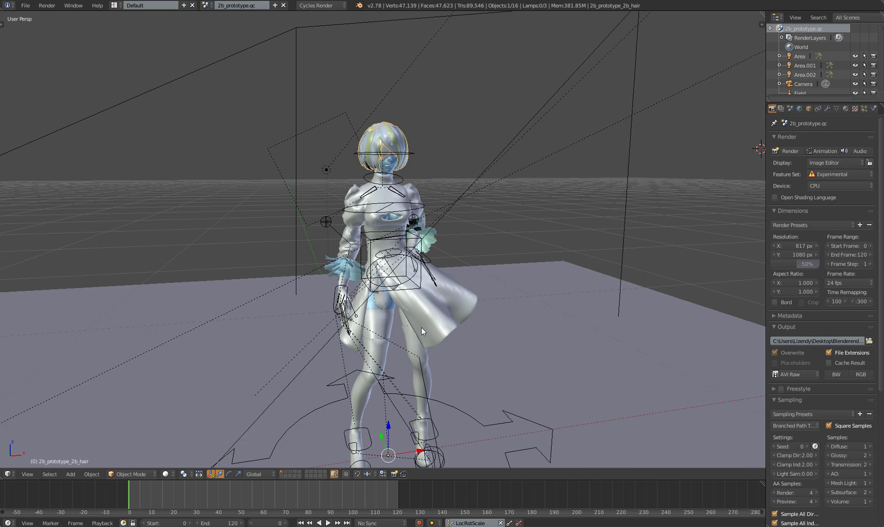
middle_drag(422, 327, 522, 303)
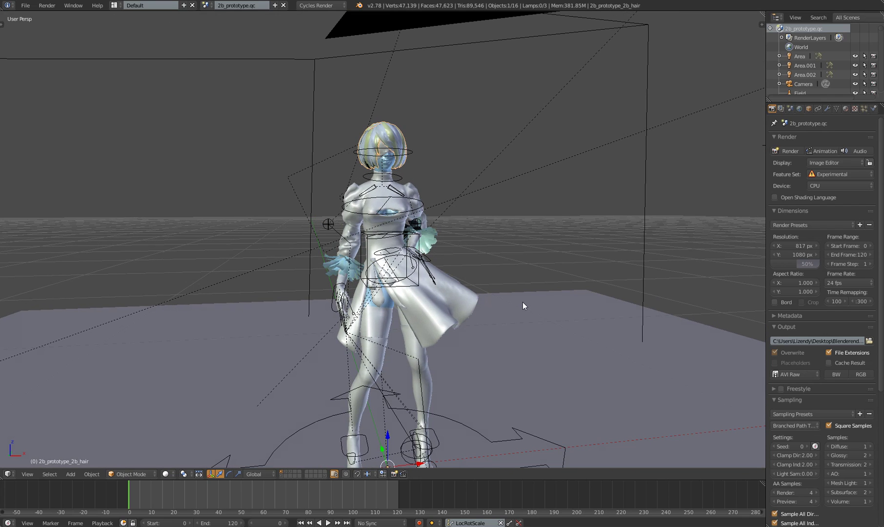
key(a)
key(alt+a)
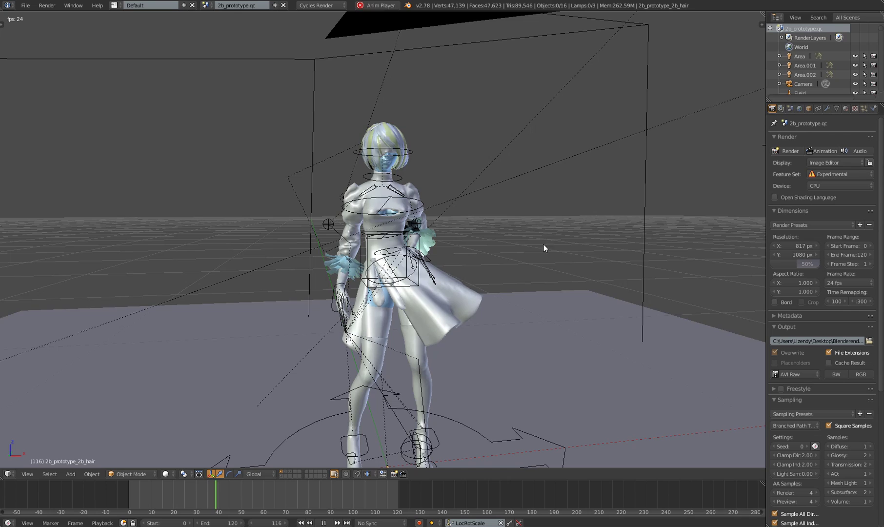
Select the character's skirt and inspect its mesh in Edit Mode, returning to Object Mode
middle_drag(555, 257, 508, 276)
right_click(456, 300)
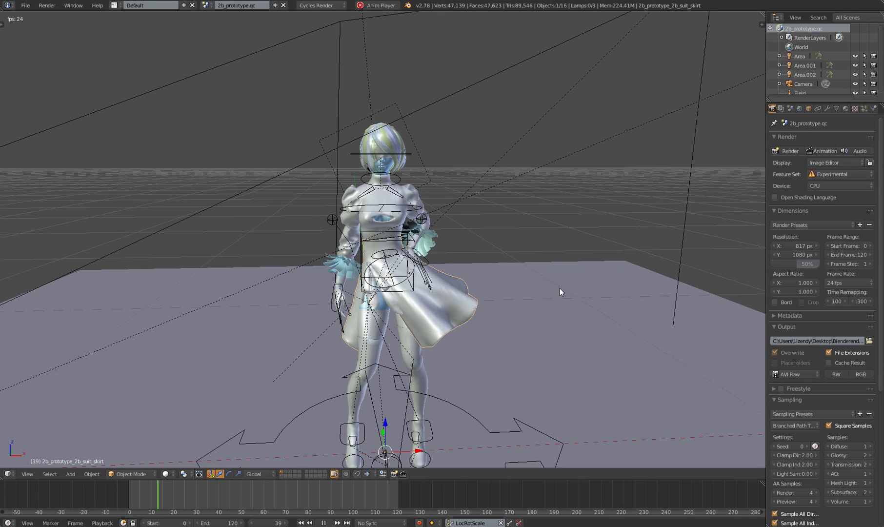
scroll(559, 288, up, 2)
mouse_move(560, 287)
middle_down()
mouse_move(548, 286)
mouse_move(555, 284)
middle_up()
scroll(548, 286, up, 1)
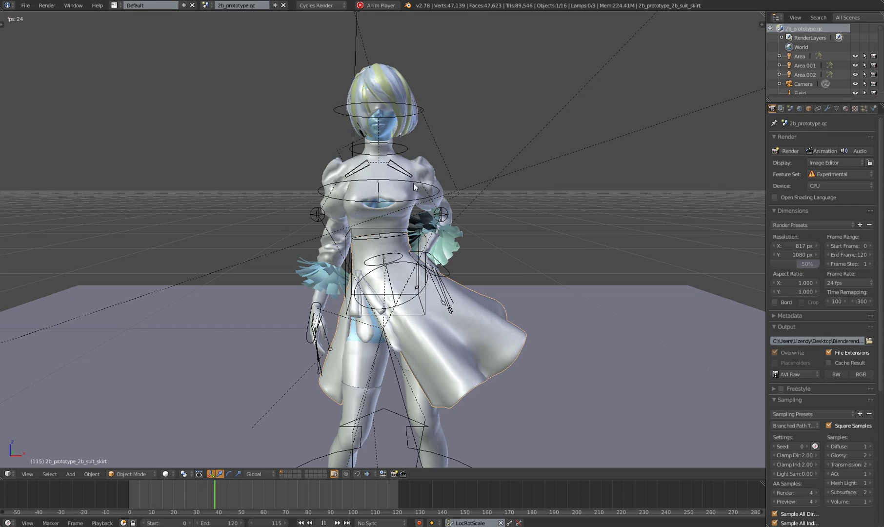
key(z)
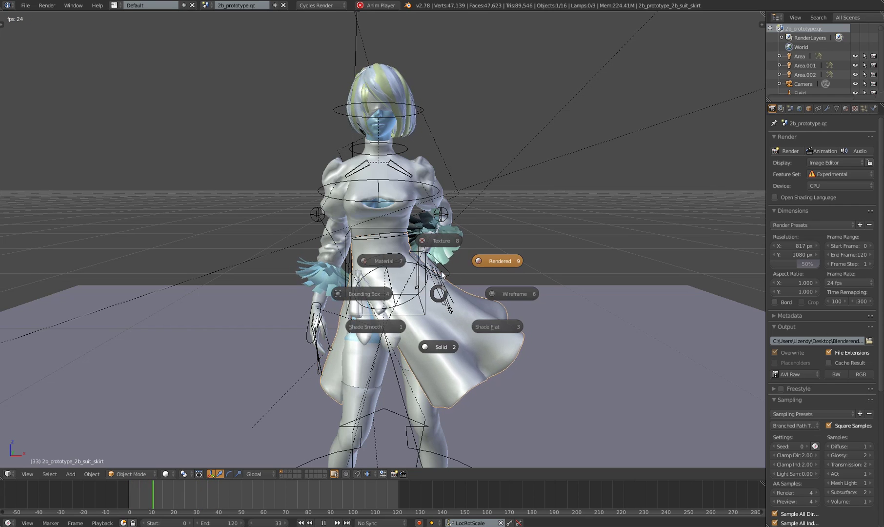
key(Escape)
key(Tab)
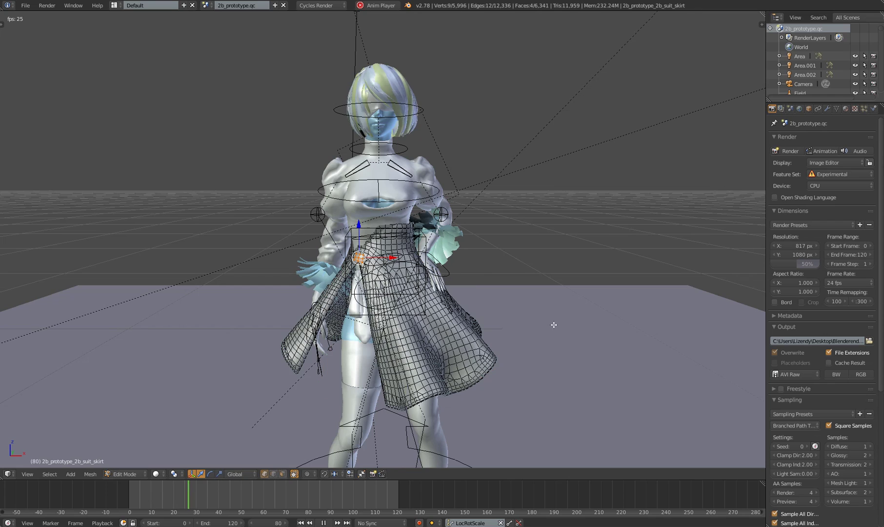
key(Tab)
Inspect the meshes of the sleeve fluff and the skirt ribbon in Edit Mode
right_click(336, 273)
key(Tab)
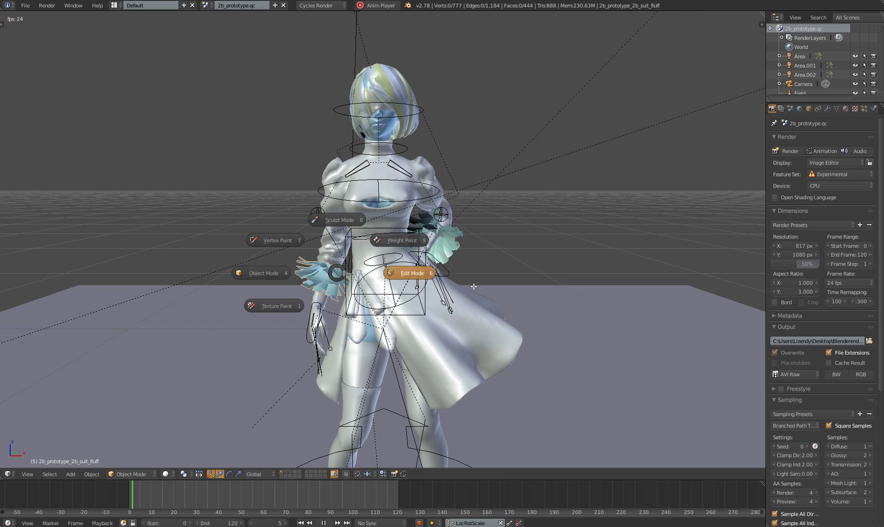
key(Tab)
right_click(396, 331)
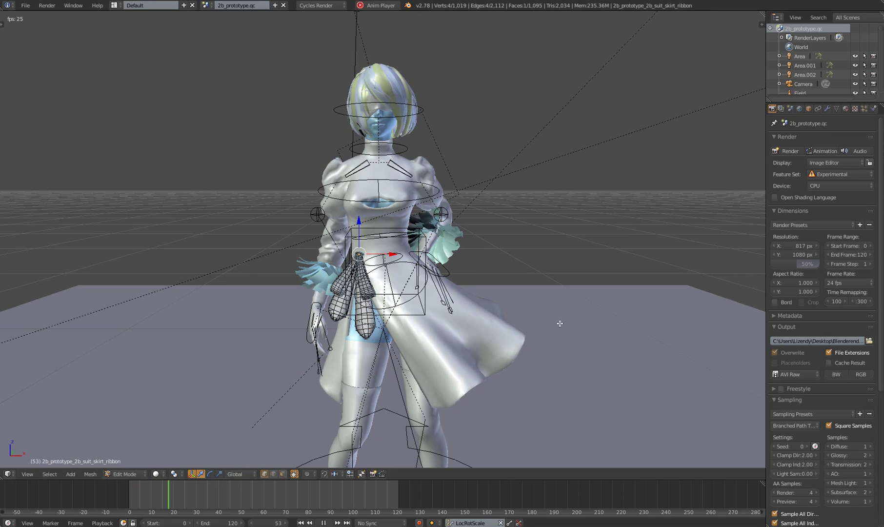
Inspect the hair mesh in Edit Mode and return to Object Mode
right_click(386, 101)
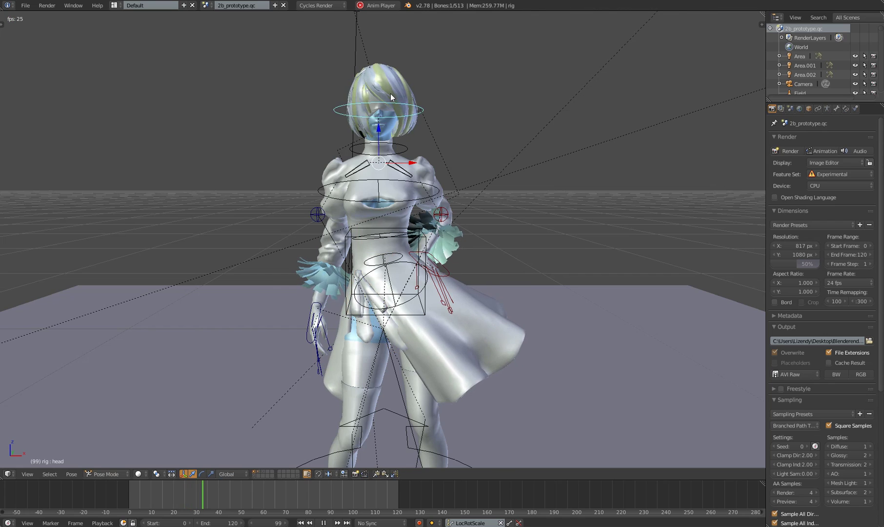
key(Tab)
key(Tab)
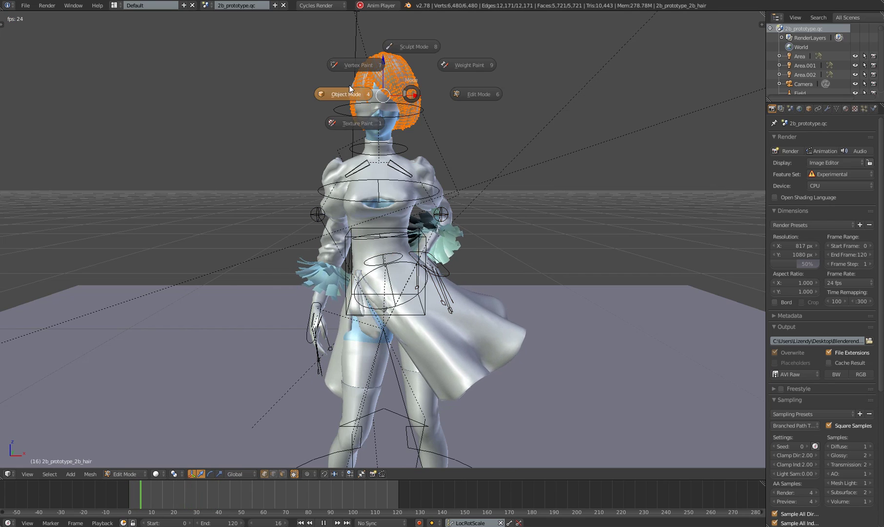
click(349, 86)
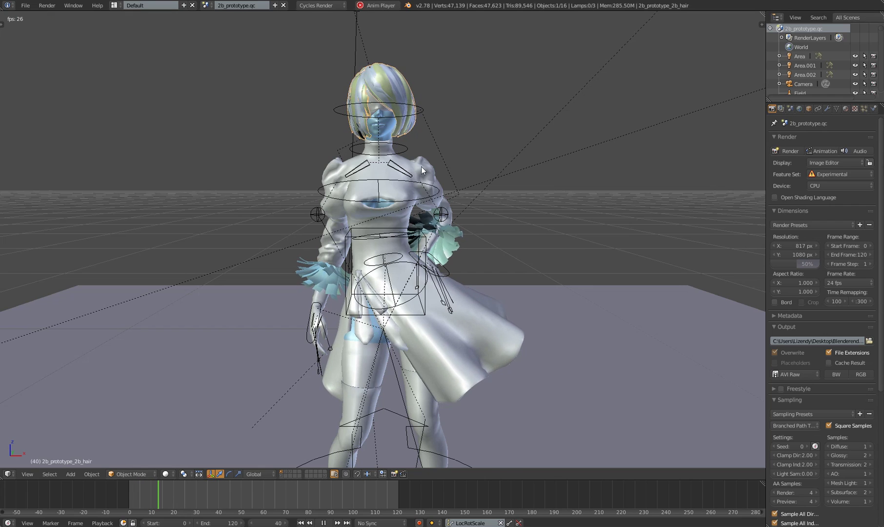
Try moving the rig's left hand IK control while the animation plays
middle_drag(433, 169, 438, 168)
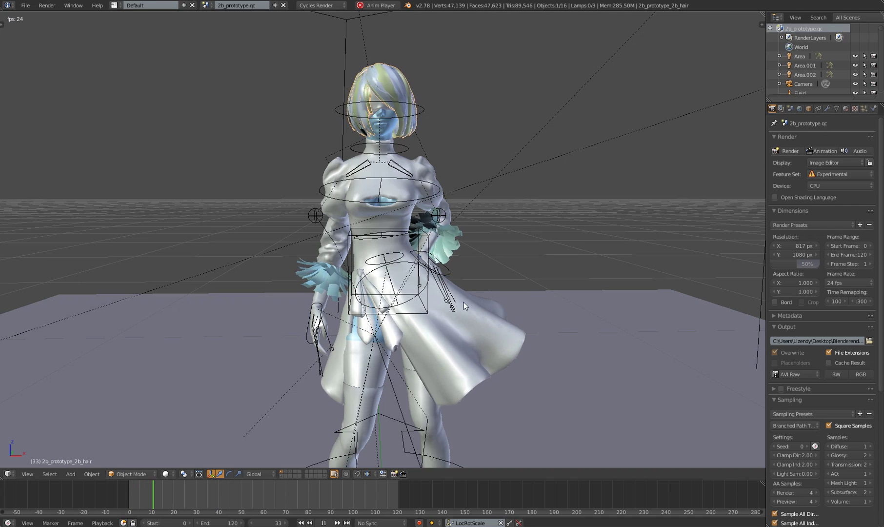
middle_drag(356, 188, 374, 192)
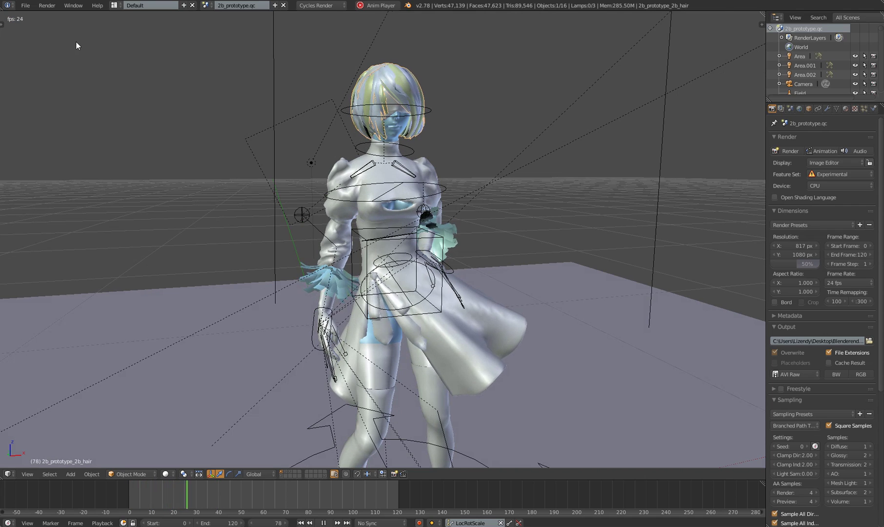
middle_drag(480, 318, 408, 316)
scroll(481, 310, down, 3)
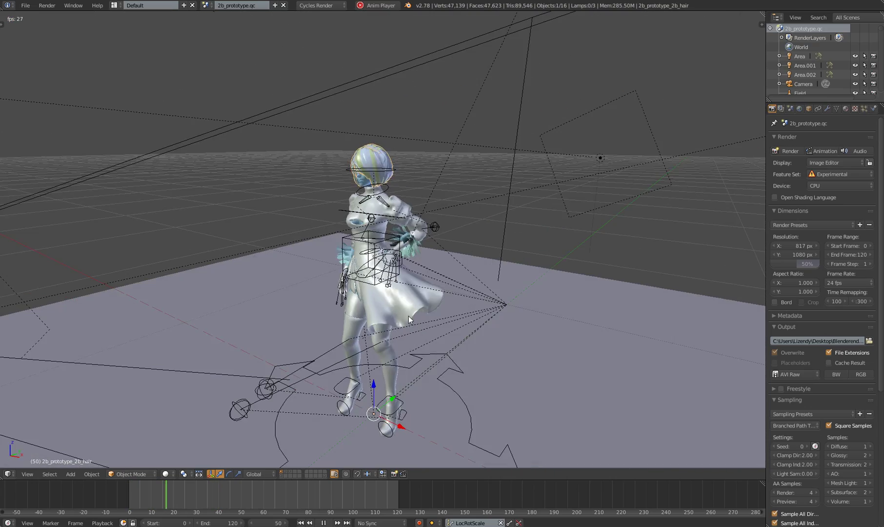
scroll(418, 285, up, 3)
right_click(418, 278)
right_click(415, 275)
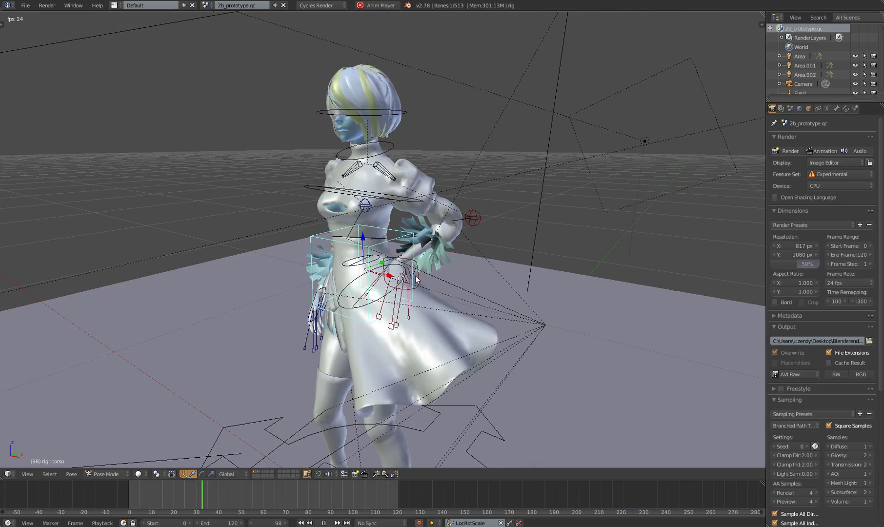
middle_drag(430, 278, 513, 278)
key(g)
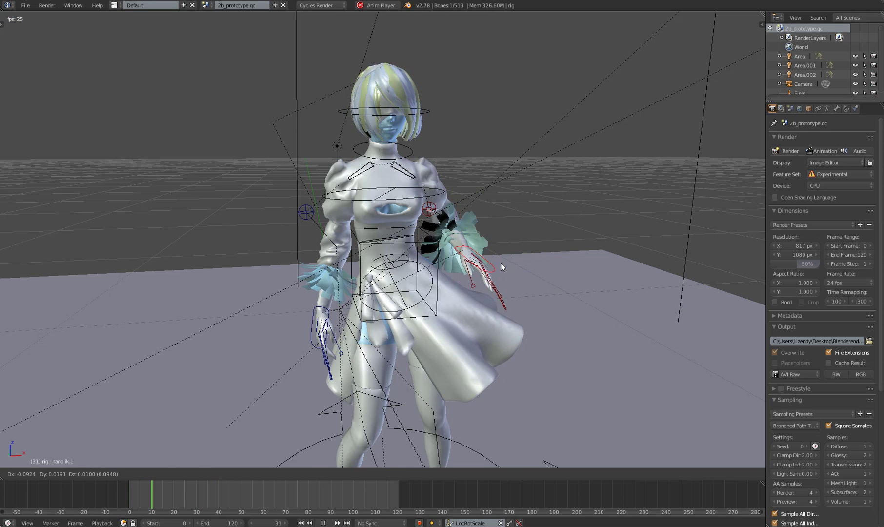
click(463, 271)
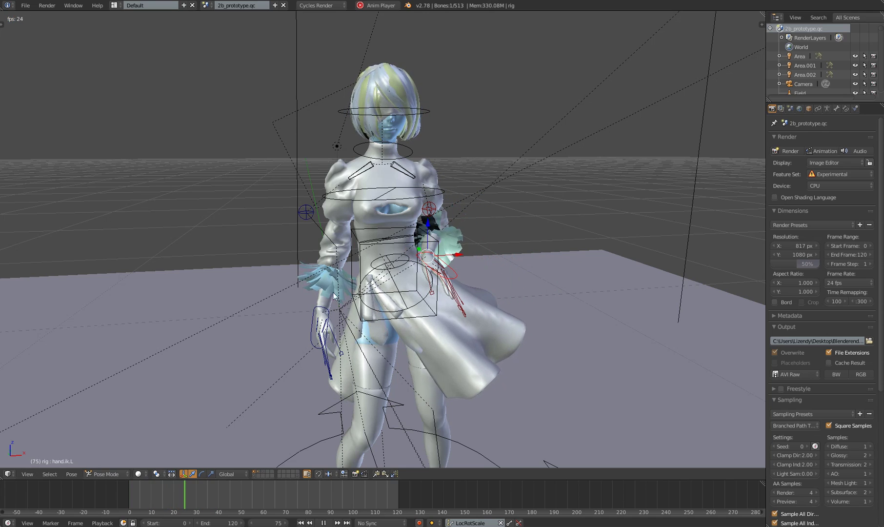
Try rotating the rig's hips bone during playback to swing the skirt and hair
right_click(425, 296)
right_click(423, 295)
key(r)
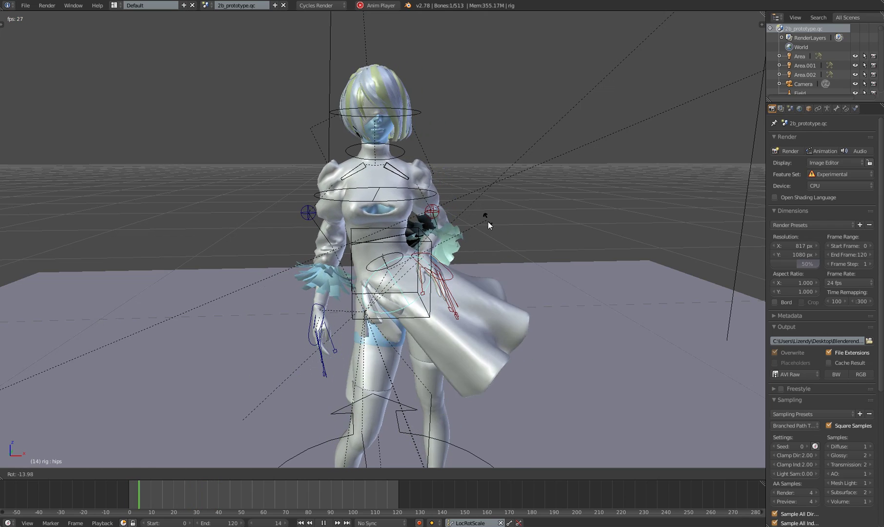
click(480, 247)
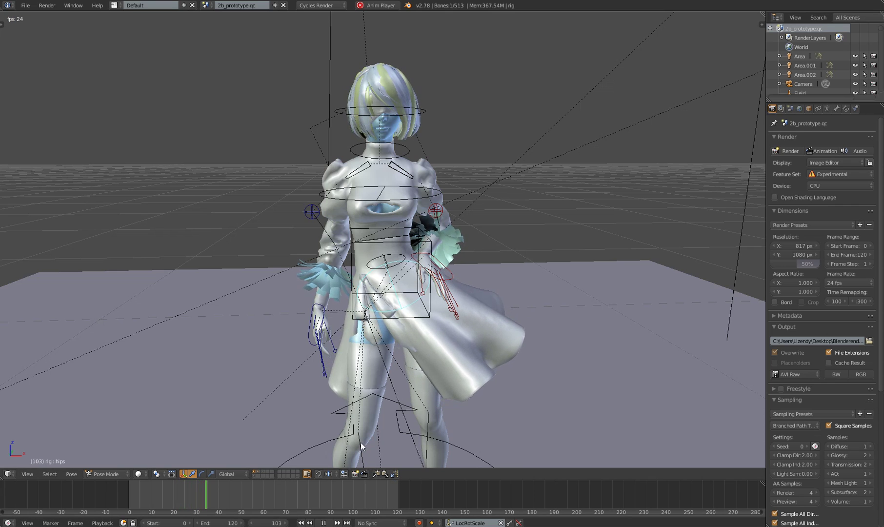
Examine the low-poly cage meshes on layer 2, stop the playback and return to layer 1
key(2)
scroll(497, 289, down, 2)
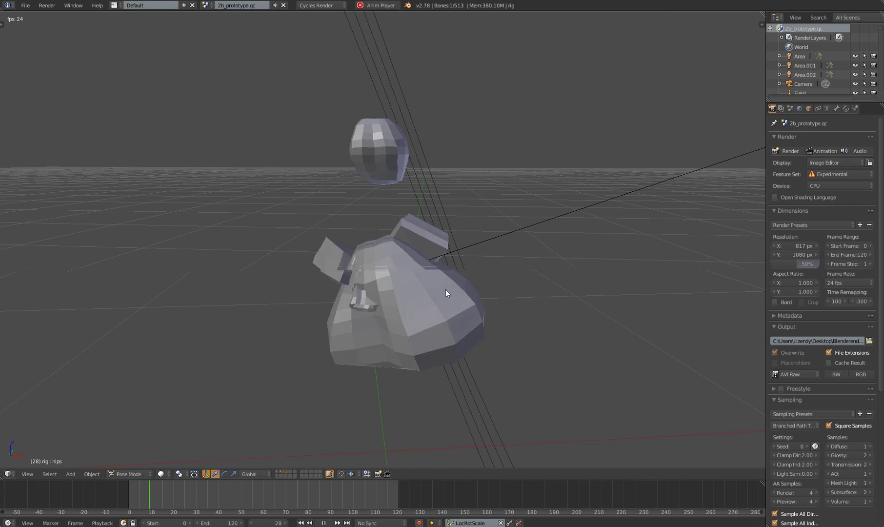
middle_drag(446, 289, 442, 289)
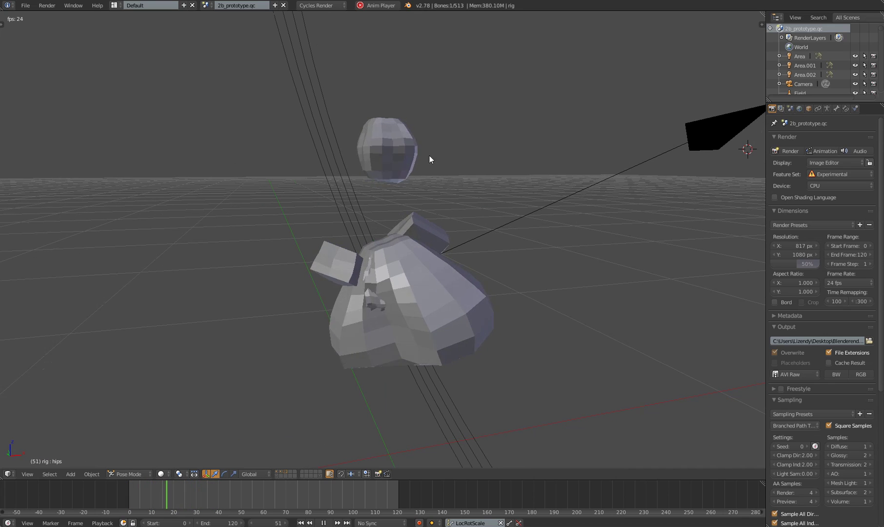
scroll(429, 258, up, 1)
scroll(424, 273, up, 1)
key(alt+a)
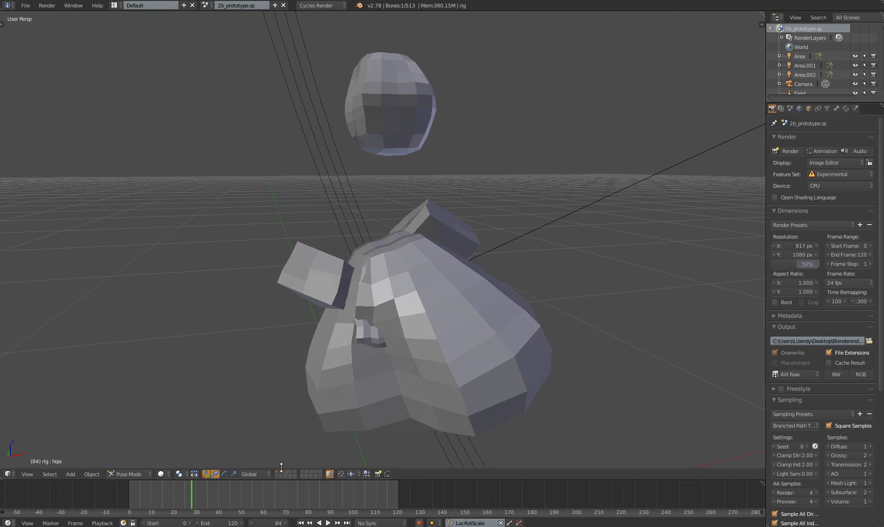
click(278, 471)
middle_drag(414, 168, 383, 169)
scroll(390, 177, up, 2)
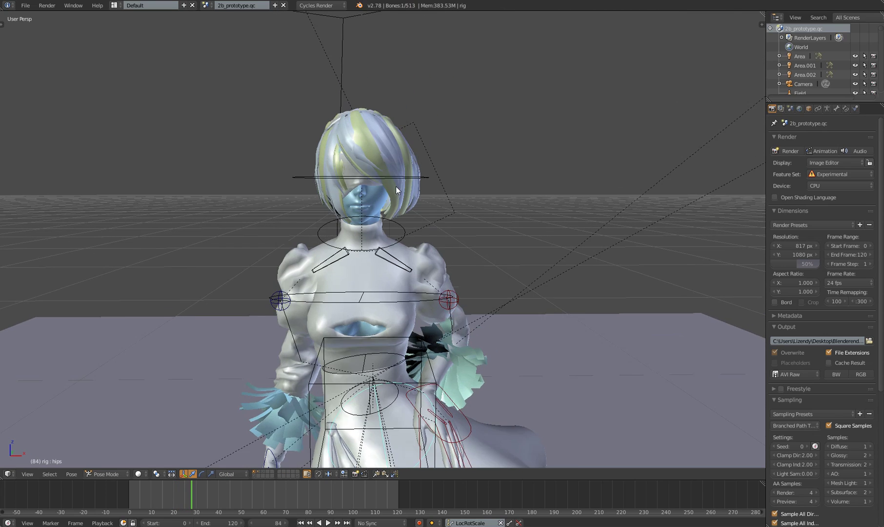
Delete the low-poly head cage mesh on layer 2 and show layer 1 again
key(ctrl+Tab)
key(2)
right_click(386, 118)
key(x)
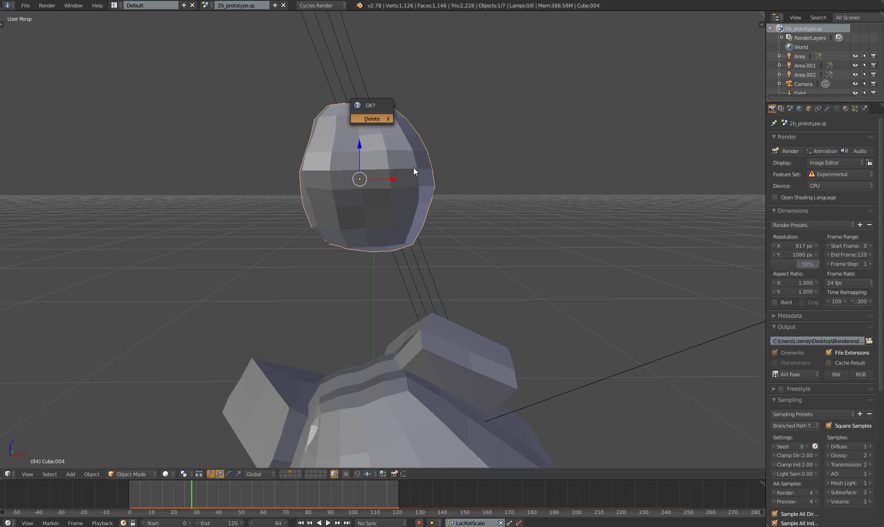
key(Return)
key(1)
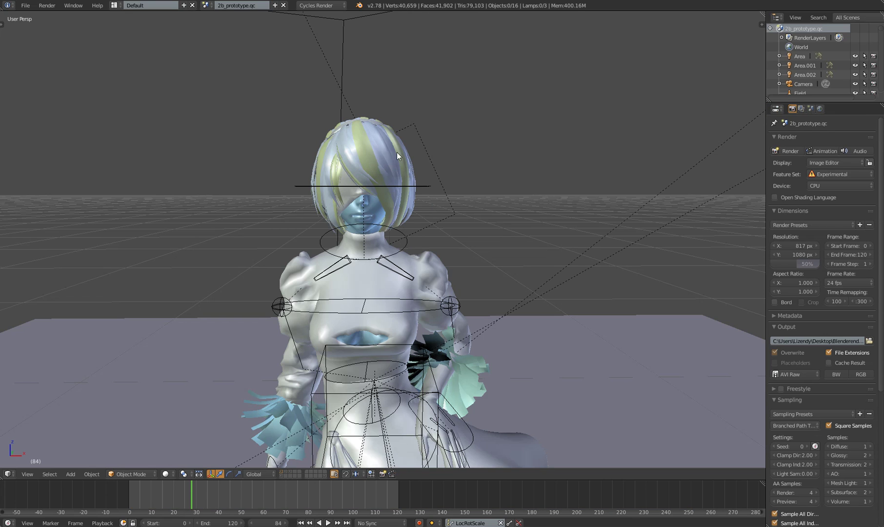
Add a cube mesh and scale it down to 0.1
scroll(397, 152, up, 2)
key(shift+a)
mouse_move(400, 151)
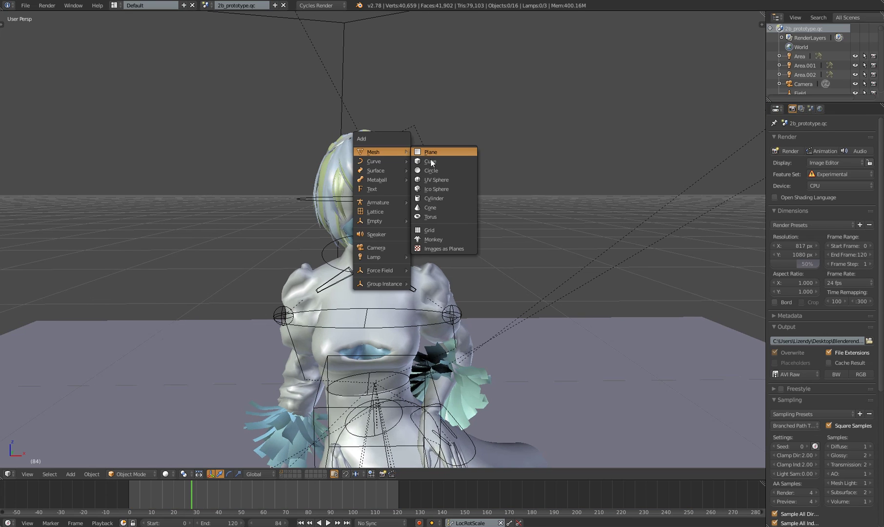
click(430, 160)
scroll(453, 201, down, 2)
scroll(467, 212, down, 4)
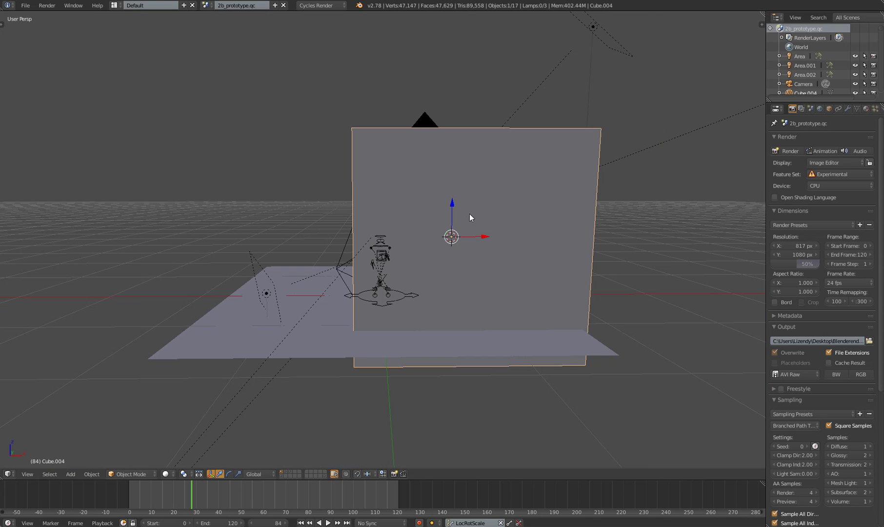
key(s)
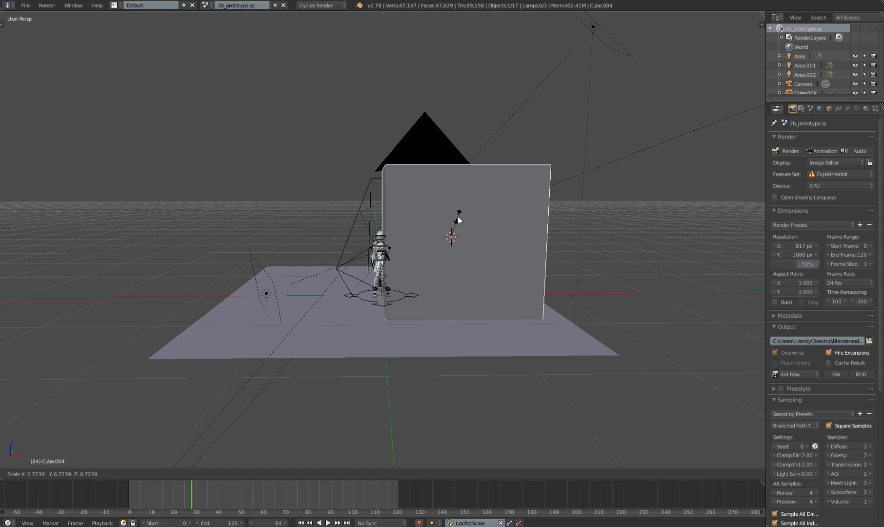
text(.1)
key(Return)
scroll(314, 226, up, 9)
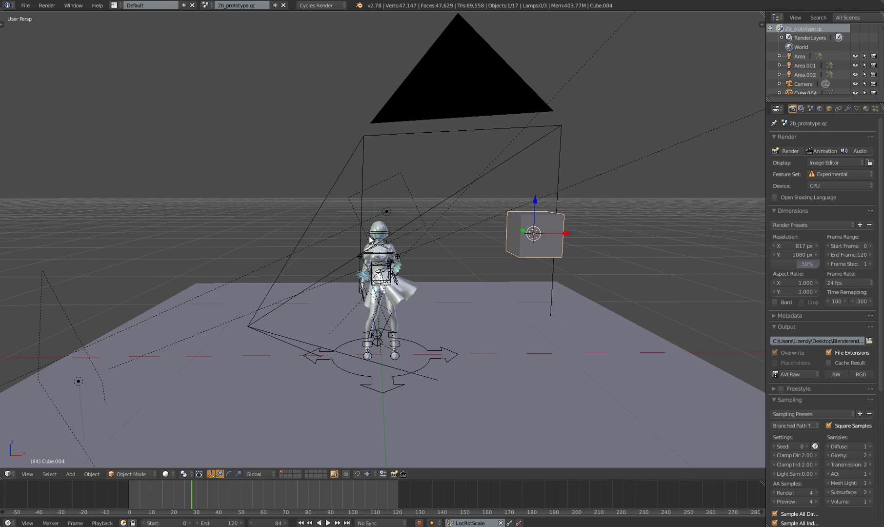
Examine the new cube's placement relative to the character from several angles
middle_drag(383, 188, 411, 322)
right_click(419, 312)
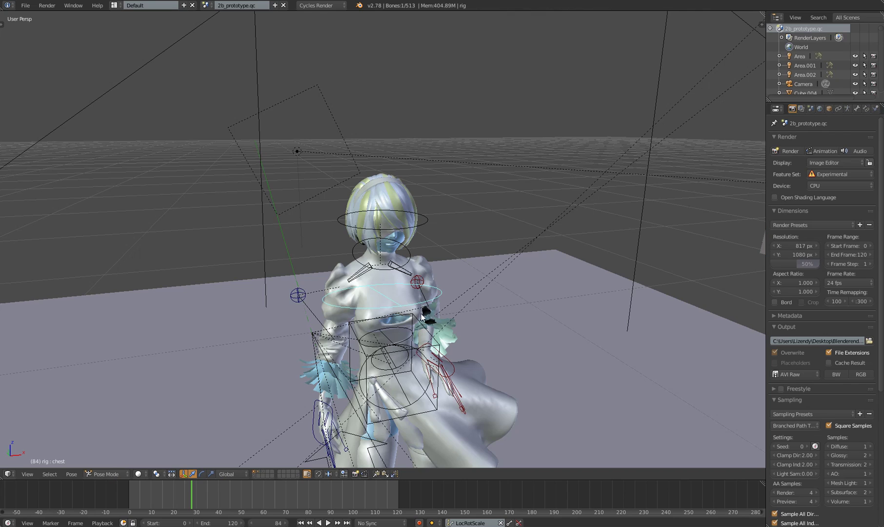
middle_drag(619, 288, 588, 279)
scroll(593, 275, down, 4)
middle_drag(616, 244, 644, 230)
right_click(502, 238)
middle_drag(490, 252, 464, 258)
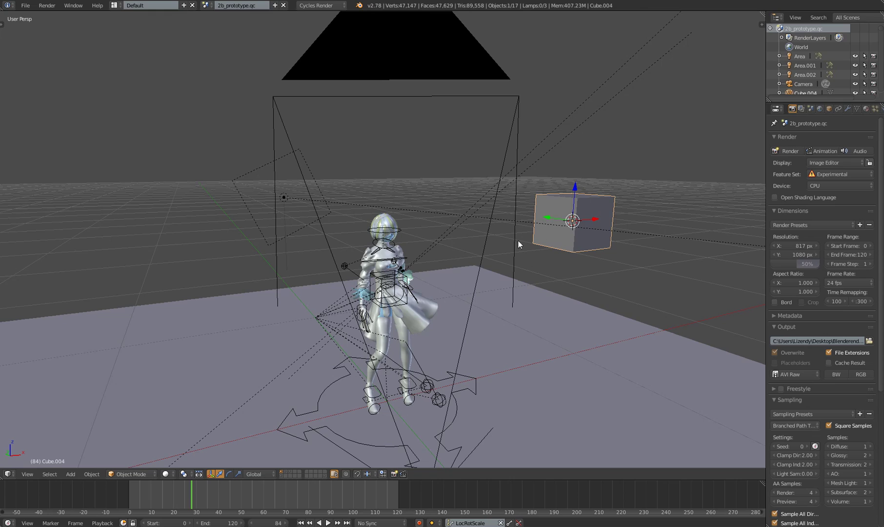
middle_drag(518, 241, 574, 218)
scroll(437, 221, up, 3)
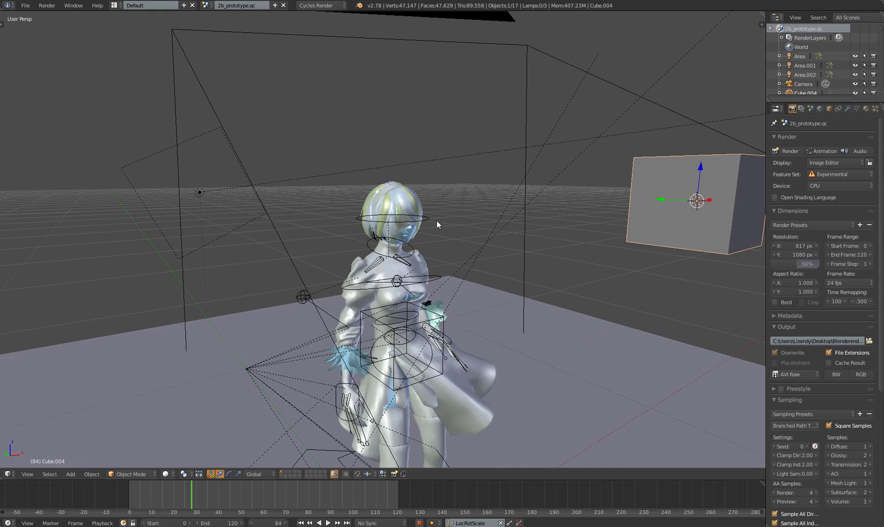
Hide the character's suit body and the headband around the hair
middle_drag(437, 221, 372, 196)
scroll(461, 215, down, 6)
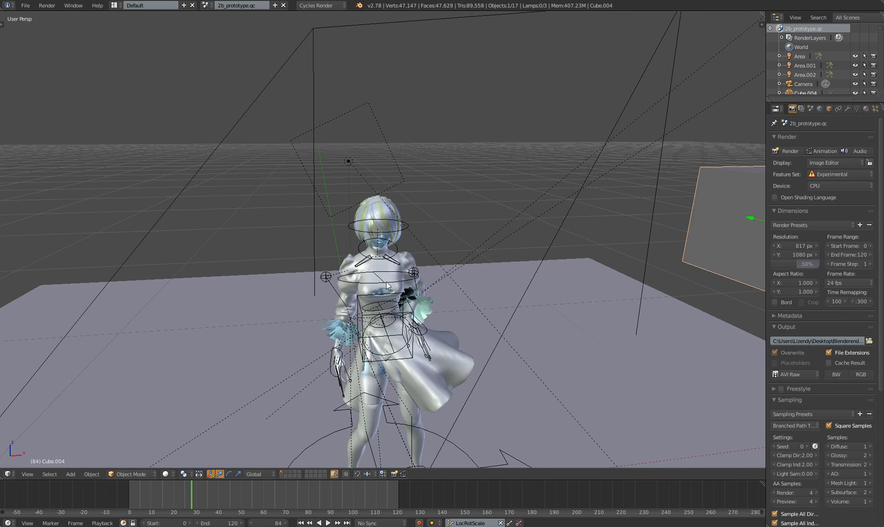
scroll(423, 278, up, 7)
right_click(435, 277)
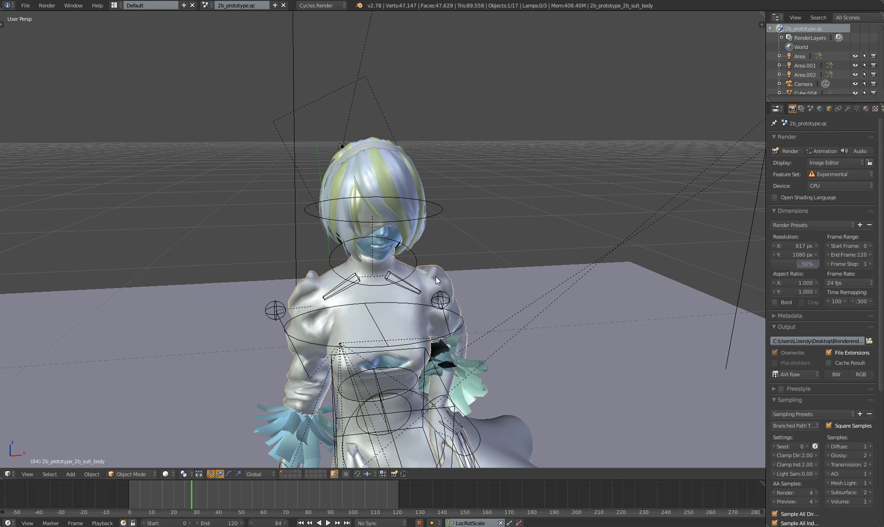
key(h)
scroll(384, 253, up, 4)
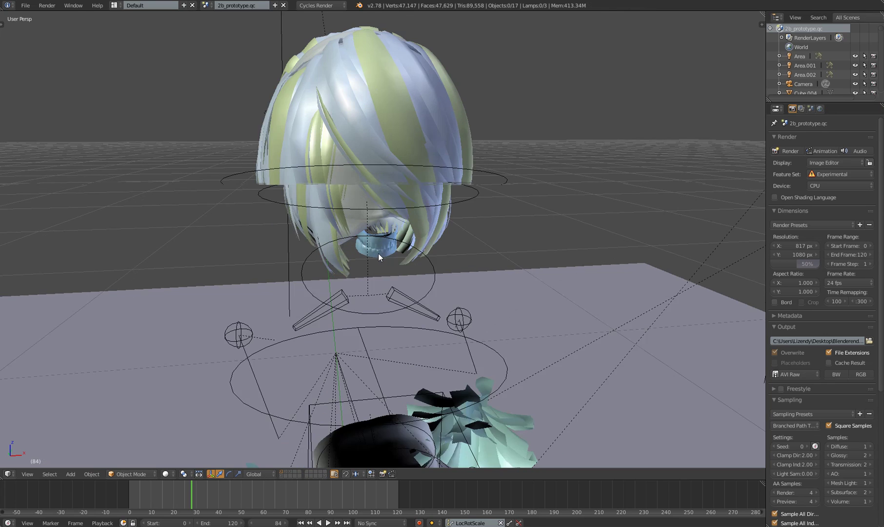
middle_drag(372, 245, 392, 217)
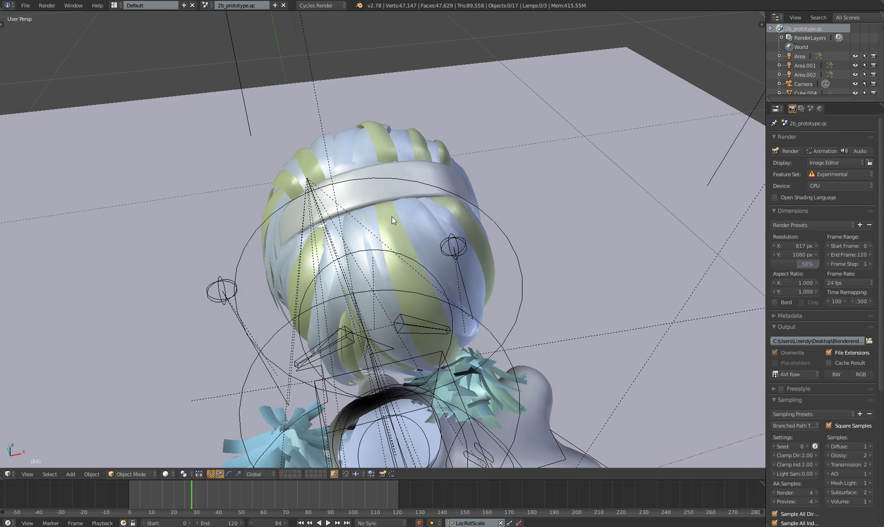
right_click(450, 178)
key(h)
Hide the skirt and the feathered sleeve cuffs
scroll(527, 340, down, 2)
middle_drag(526, 339, 561, 276)
scroll(512, 333, down, 1)
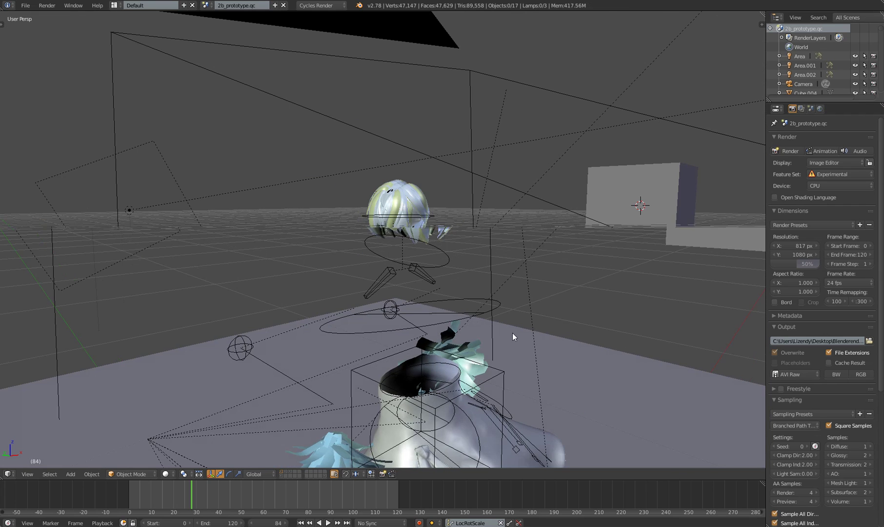
right_click(350, 356)
key(h)
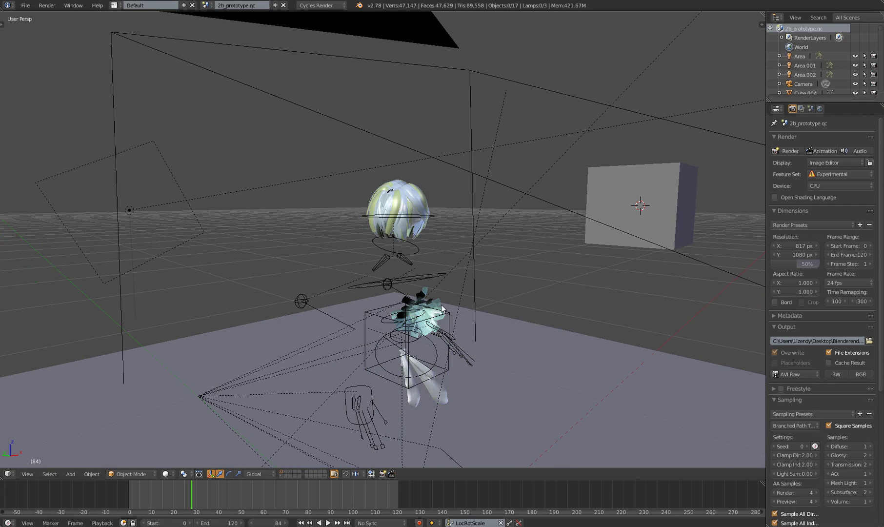
right_click(435, 310)
key(h)
right_click(436, 301)
key(h)
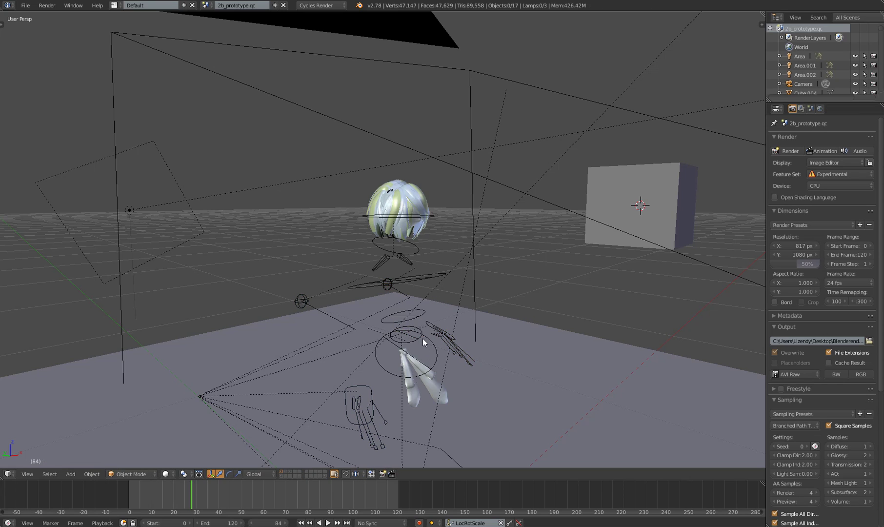
Switch the rig from Pose Mode back to Object Mode and clear it from the visible scene
right_click(422, 339)
shift+right_click(422, 337)
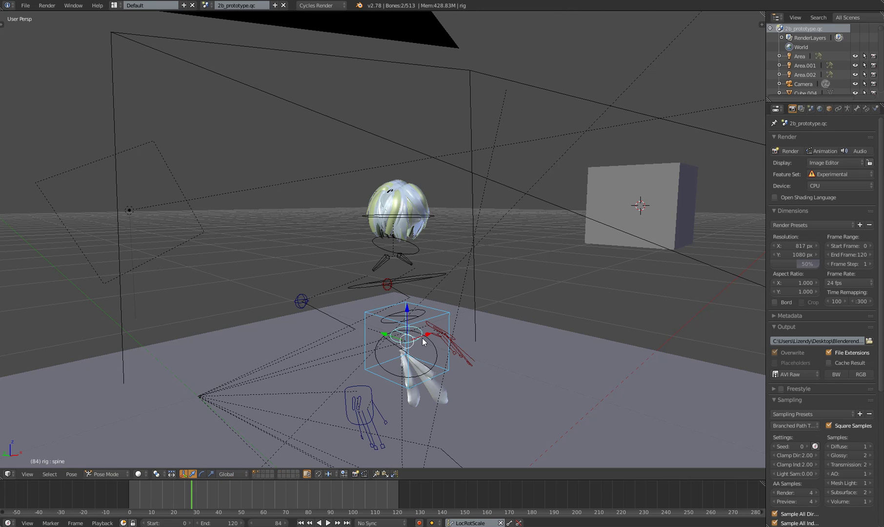
key(ctrl+Tab)
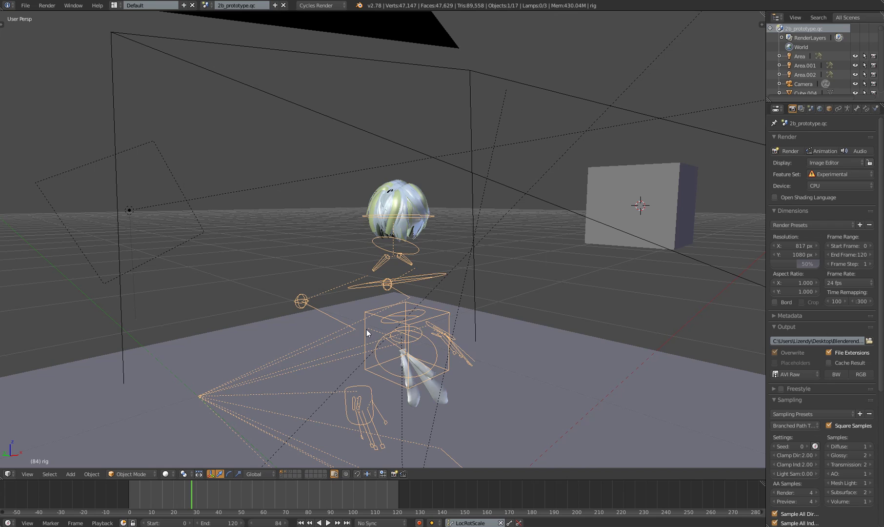
key(x)
key(Return)
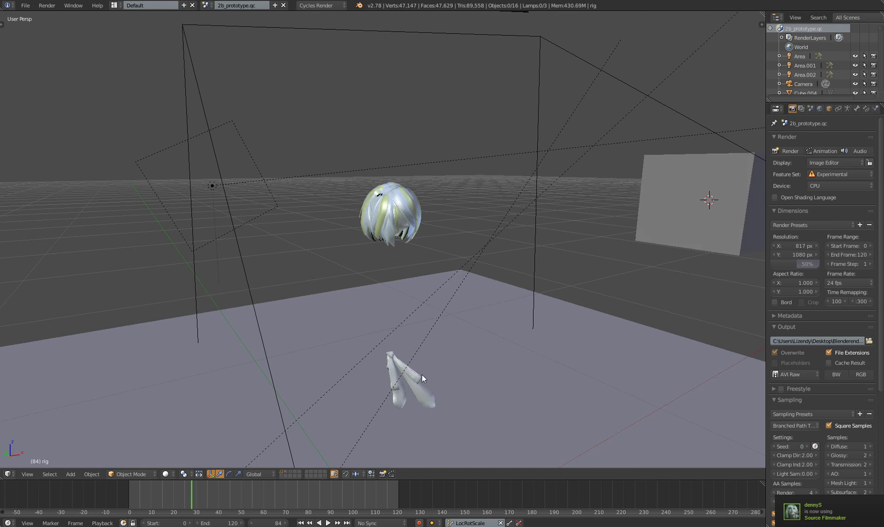
Clear the skirt ribbon and the ground plane from view so only the hair and cube remain
right_click(420, 377)
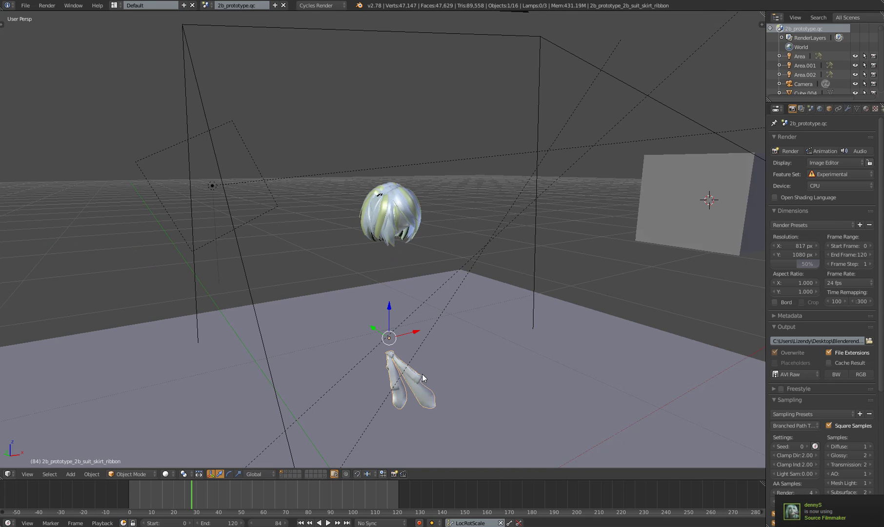
right_click(422, 374)
middle_drag(422, 374, 577, 307)
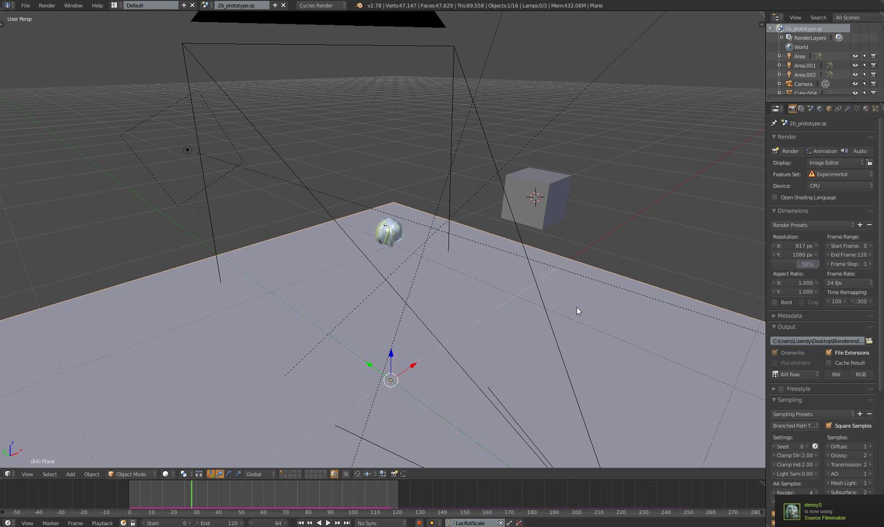
key(x)
key(Return)
scroll(455, 250, up, 6)
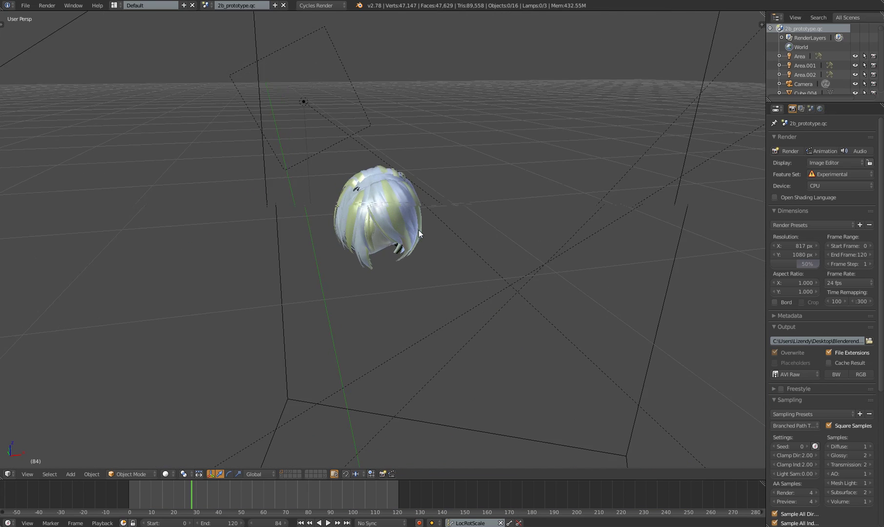
Move the cube along its axes onto the hair so that it surrounds the head area
scroll(405, 233, down, 3)
scroll(716, 249, down, 3)
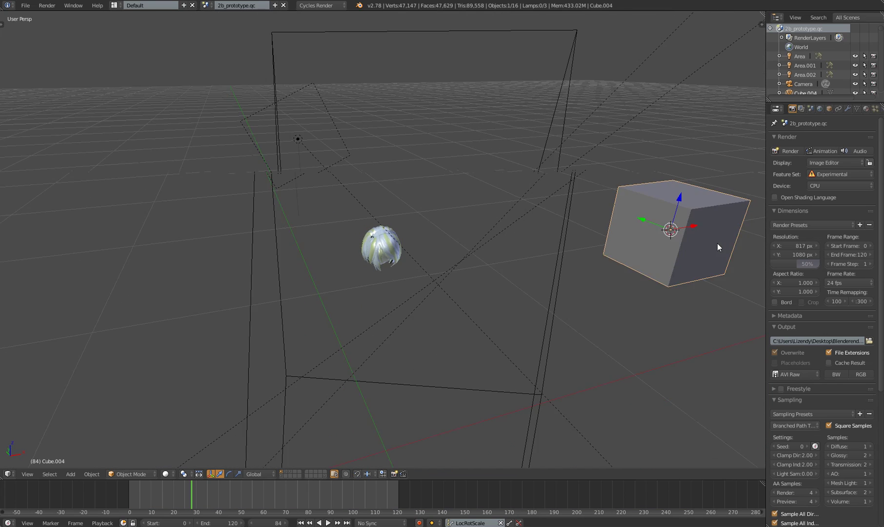
middle_drag(622, 234, 469, 254)
drag(449, 242, 407, 189)
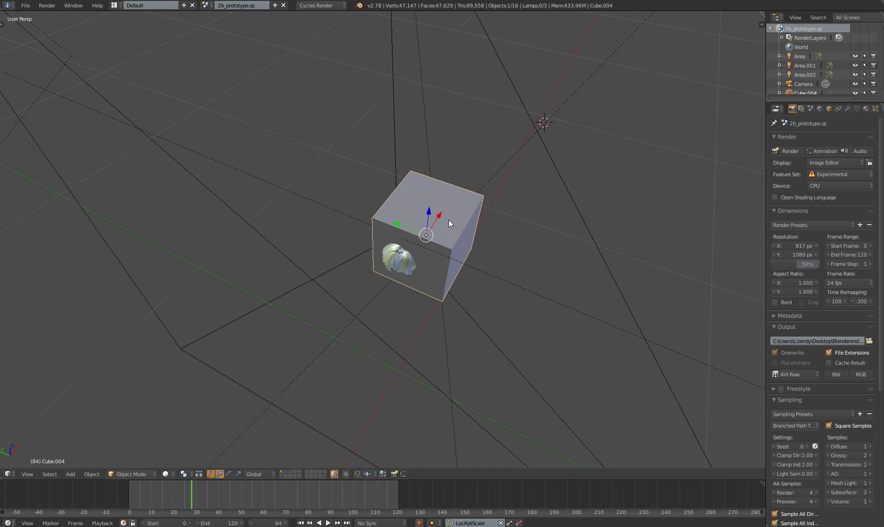
drag(437, 218, 374, 246)
middle_drag(374, 245, 405, 245)
scroll(463, 243, up, 3)
middle_drag(463, 243, 518, 240)
Scale the cube down to roughly the size of the hair and nudge it into place around it
key(s)
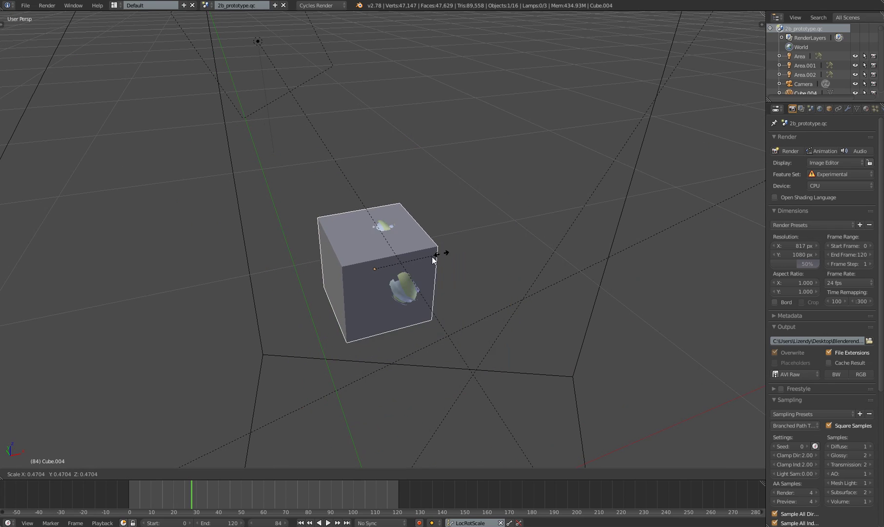
click(396, 262)
drag(400, 260, 410, 258)
scroll(411, 259, up, 3)
middle_drag(411, 258, 399, 243)
Enter Edit Mode on the cube, check its fit around the hair in wireframe and return to solid shading
key(Tab)
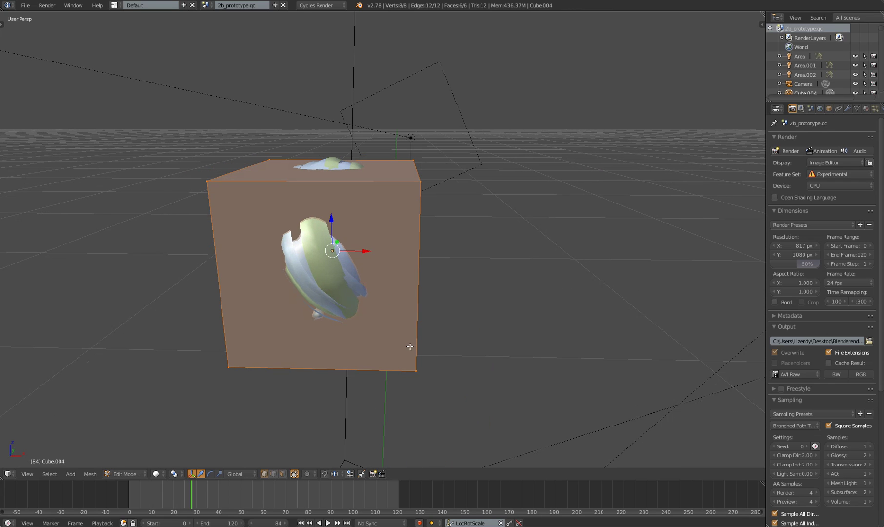
key(z)
click(449, 307)
mouse_move(403, 347)
middle_down()
mouse_move(452, 350)
mouse_move(447, 278)
mouse_move(242, 181)
middle_up()
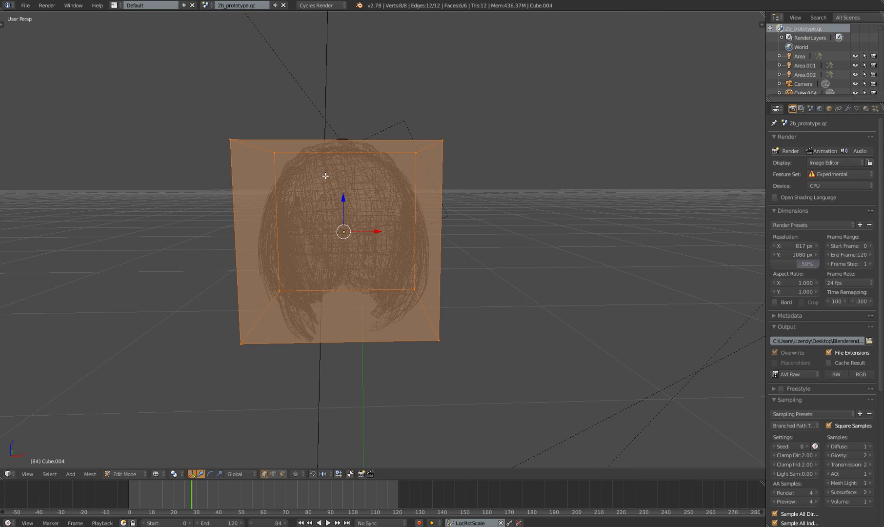
middle_drag(353, 196, 377, 194)
key(z)
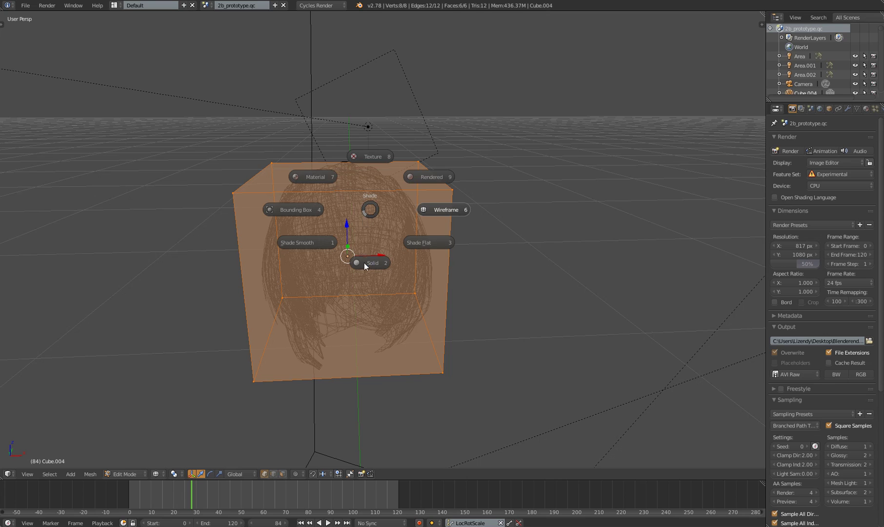
click(366, 261)
Add three centred loop cuts to the cube, one horizontal and two vertical, halving it along every axis
middle_drag(430, 276, 412, 263)
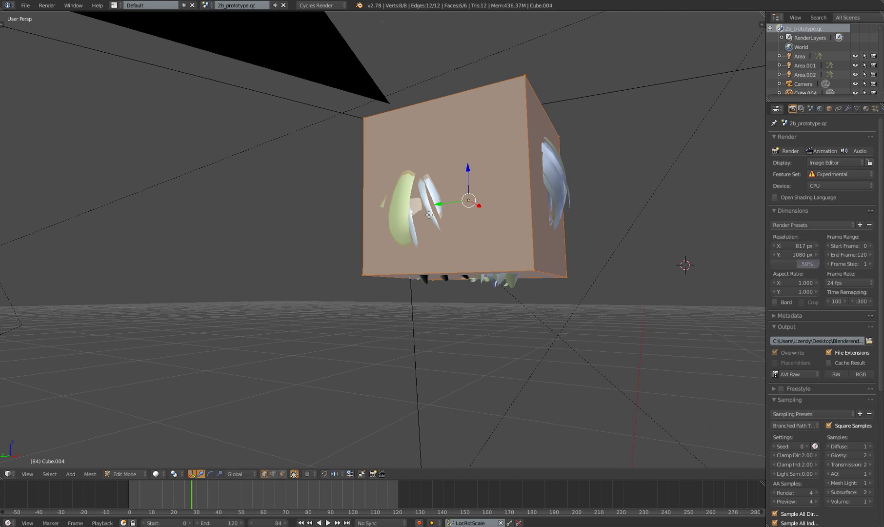
middle_drag(412, 216, 447, 233)
key(ctrl+r)
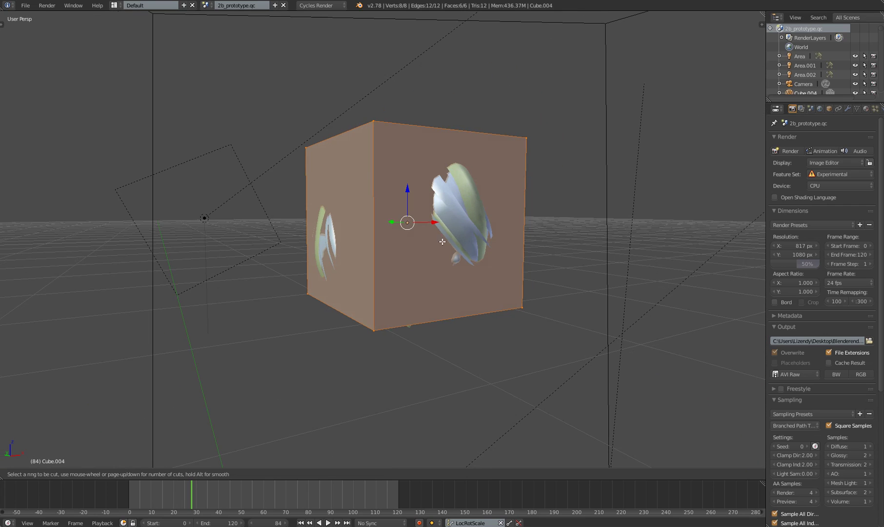
click(374, 224)
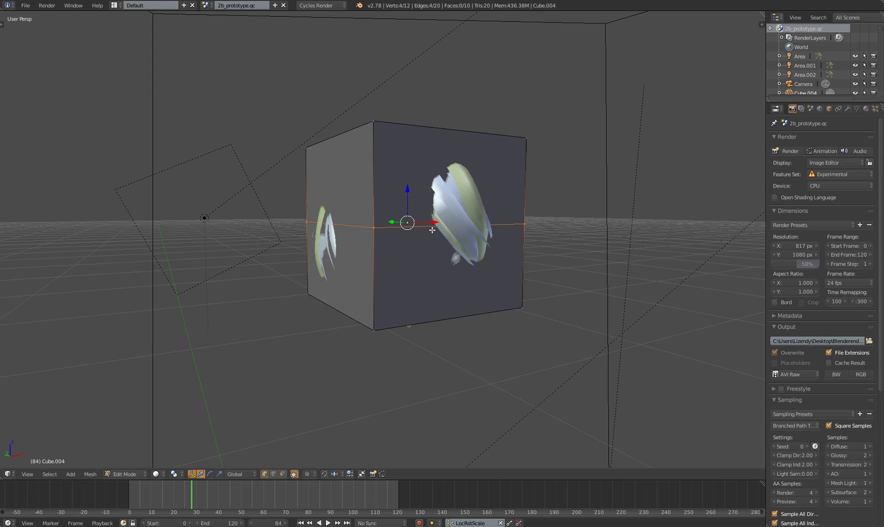
middle_drag(445, 233, 553, 252)
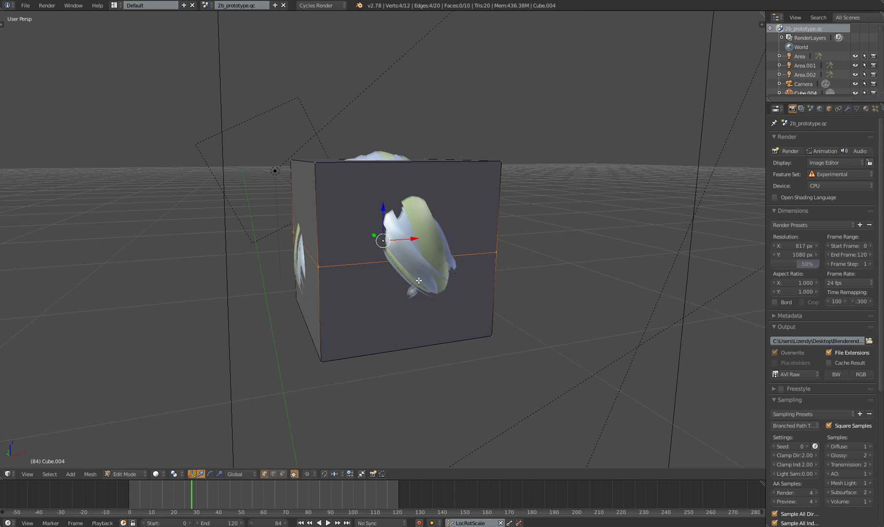
key(ctrl+r)
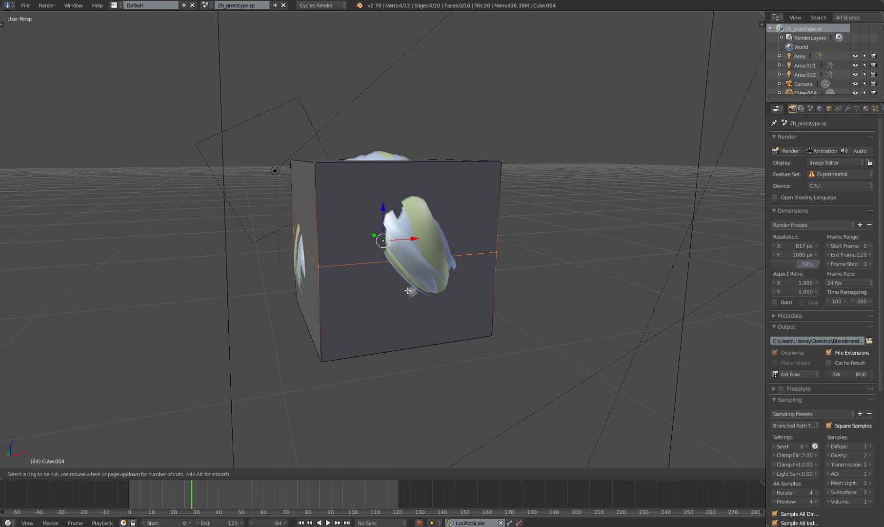
click(415, 171)
click(415, 171)
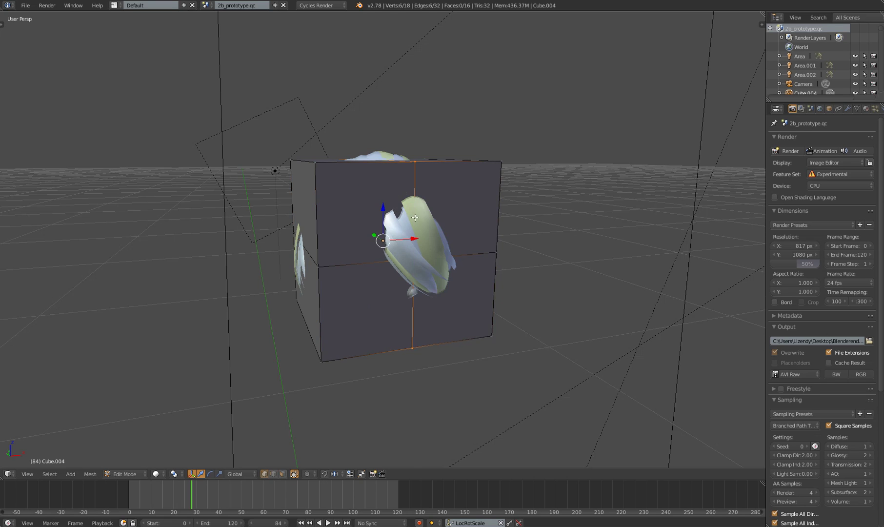
middle_drag(415, 218, 481, 255)
key(ctrl+r)
click(452, 240)
Move the centre vertex of the cube's negative-X side face outward along the X axis
scroll(451, 316, up, 5)
middle_drag(450, 316, 476, 305)
right_click(482, 311)
scroll(476, 308, down, 5)
key(g)
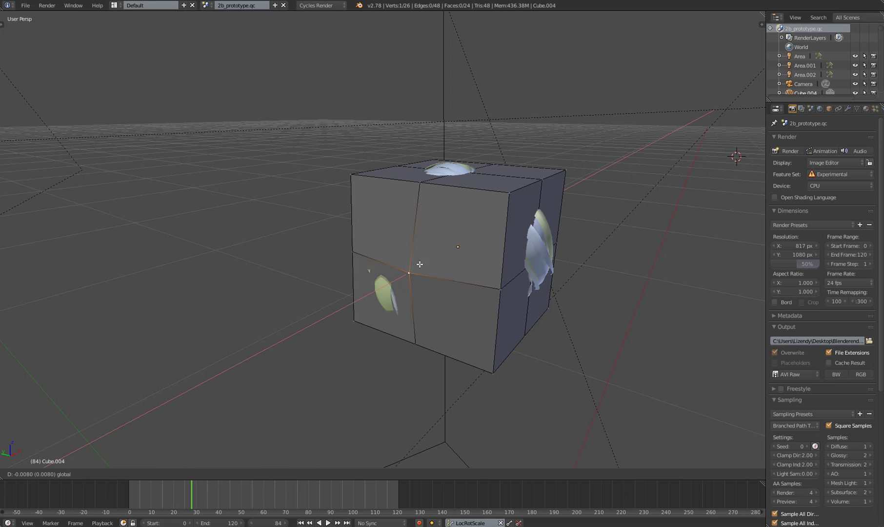
click(420, 267)
Pull the centre vertex of the front face outward and raise the centre vertex of the top face
right_click(532, 264)
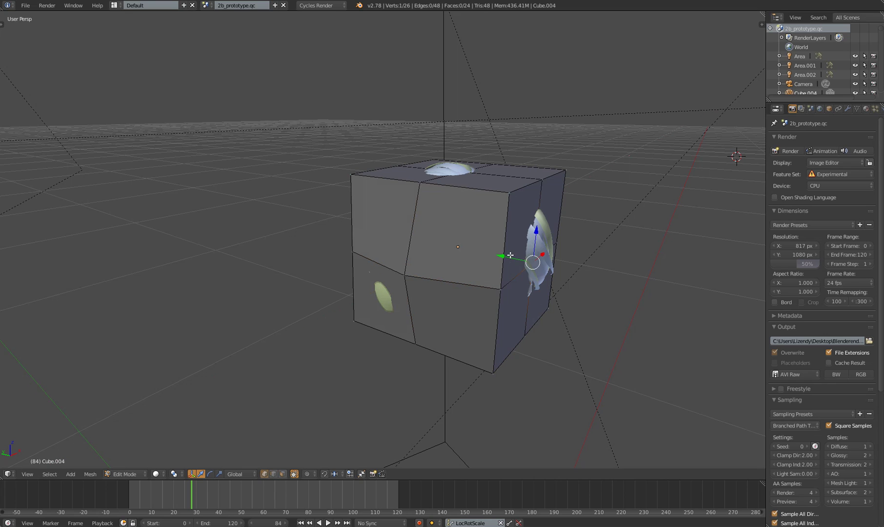
middle_drag(530, 261, 402, 210)
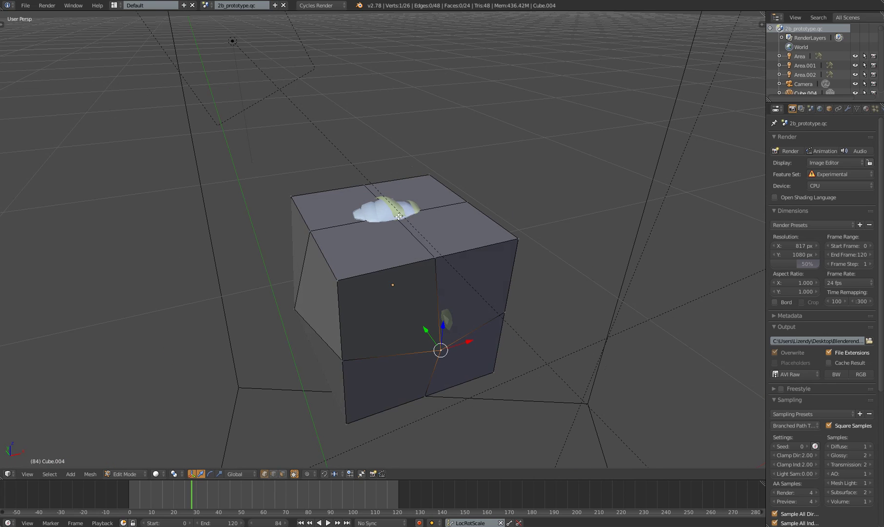
right_click(399, 216)
drag(397, 187, 397, 155)
Move the lower front corner on the negative-X side inward by about 0.02 along X and back toward the hair
middle_drag(441, 208, 341, 244)
scroll(341, 226, up, 2)
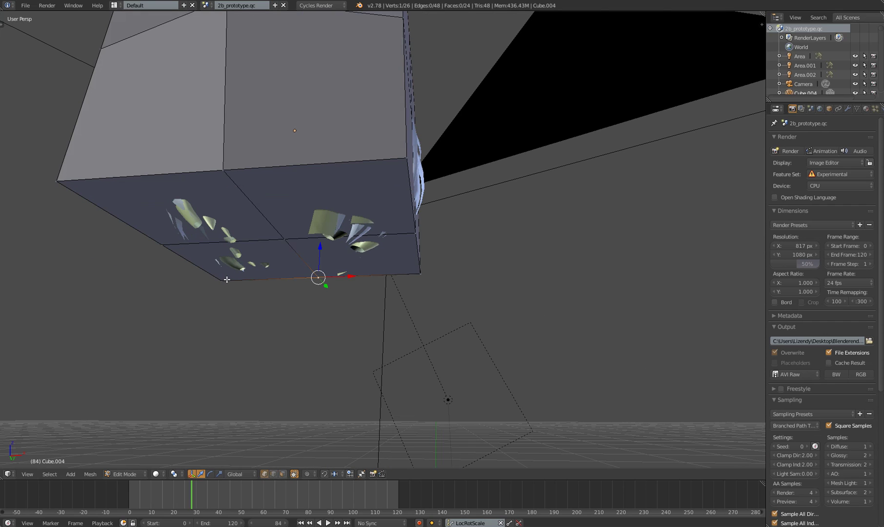
right_click(77, 181)
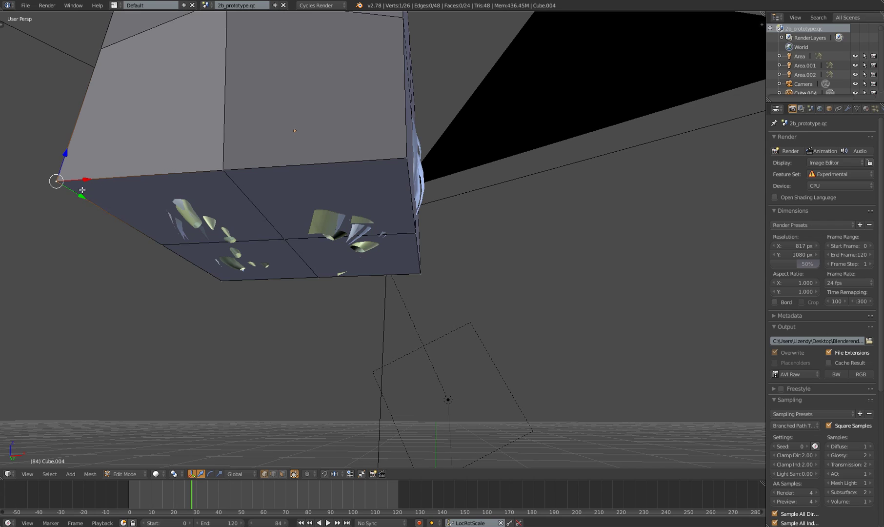
drag(93, 184, 172, 199)
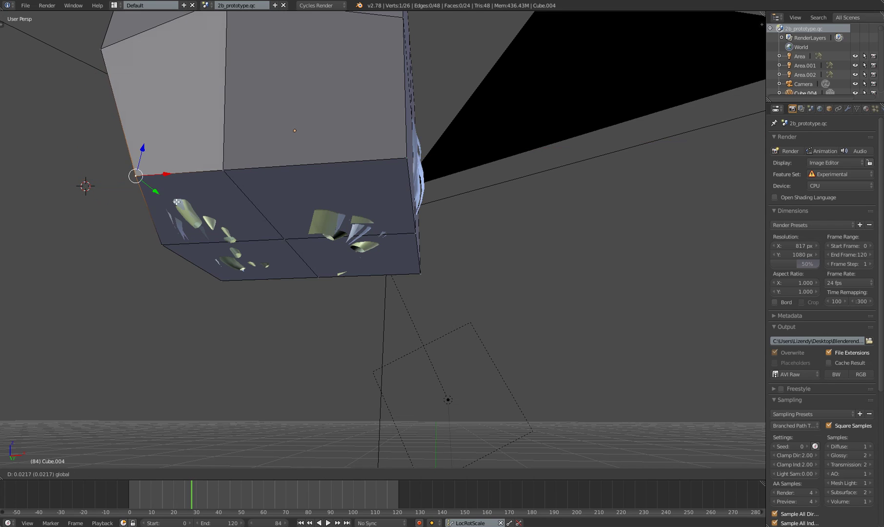
middle_drag(173, 199, 212, 171)
drag(217, 118, 213, 151)
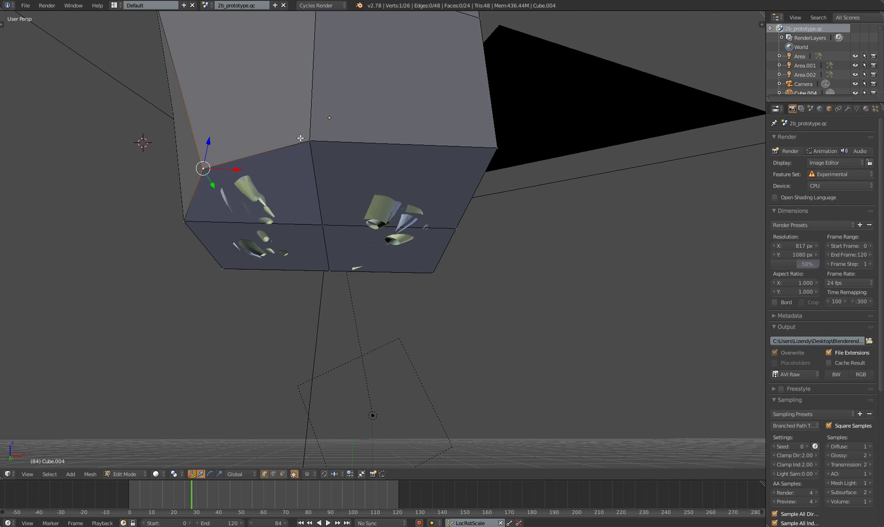
Move the middle vertex of the lower front edge and the opposite lower front corner back toward the hair
right_click(314, 131)
mouse_move(312, 160)
mouse_down()
mouse_move(315, 188)
mouse_move(312, 173)
mouse_up()
right_click(498, 146)
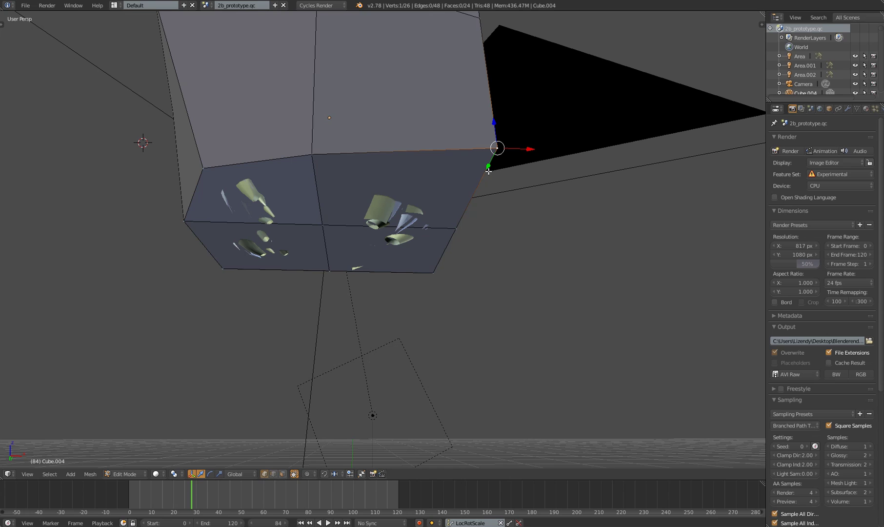
drag(489, 171, 458, 195)
Pull the mid-height front corner on the positive-X side and the middle vertex of the lower front edge slightly forward along Y
scroll(470, 176, down, 2)
scroll(391, 103, down, 1)
right_click(352, 99)
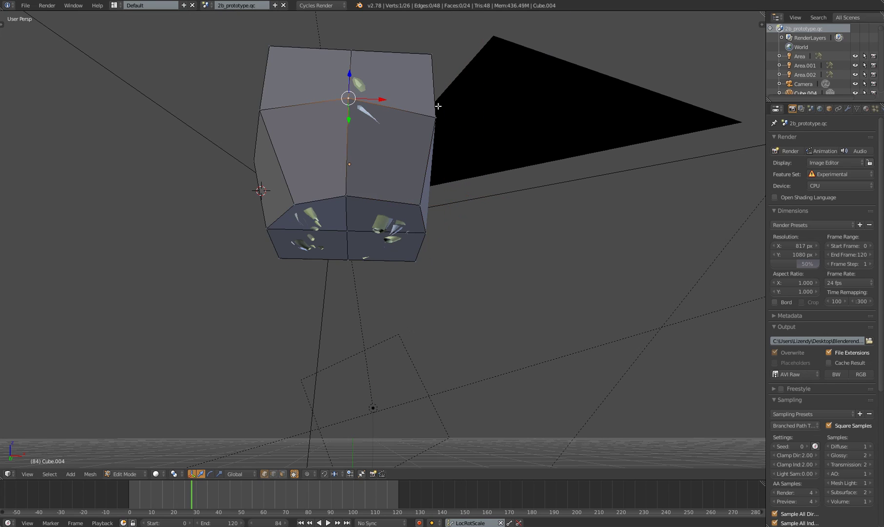
middle_drag(438, 106, 339, 247)
right_click(370, 159)
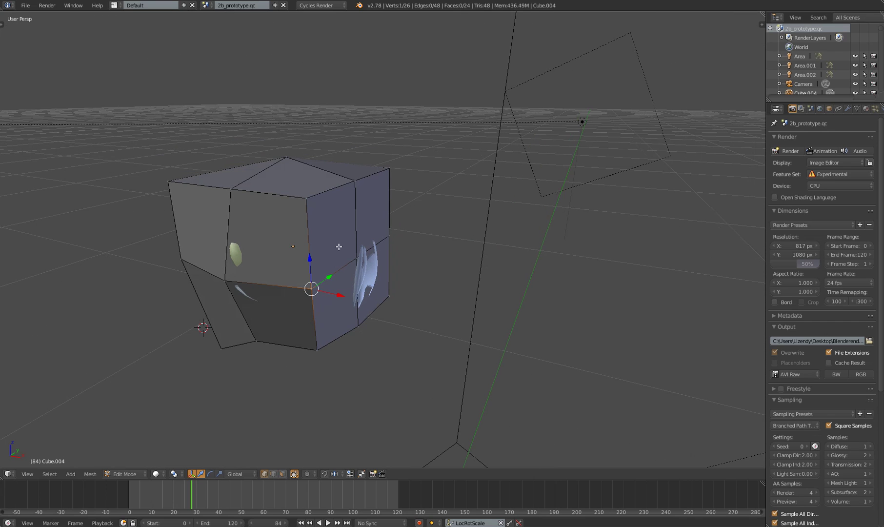
drag(325, 276, 321, 278)
middle_drag(272, 332, 291, 329)
right_click(281, 342)
drag(292, 329, 291, 333)
Nudge the upper front corner on the positive-X side and the centre vertex of the front face forward along the Y axis
right_click(258, 268)
middle_drag(259, 268, 324, 226)
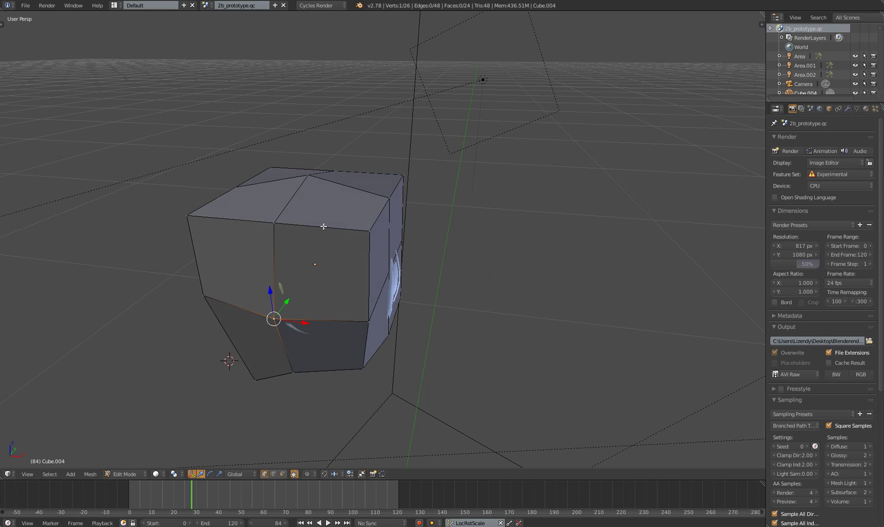
right_click(360, 239)
drag(377, 220, 378, 223)
right_click(270, 312)
drag(285, 309, 284, 311)
Pull the centre vertex of the cage's positive-X side face outward along the X axis to cover the protruding hair
middle_drag(361, 311, 329, 308)
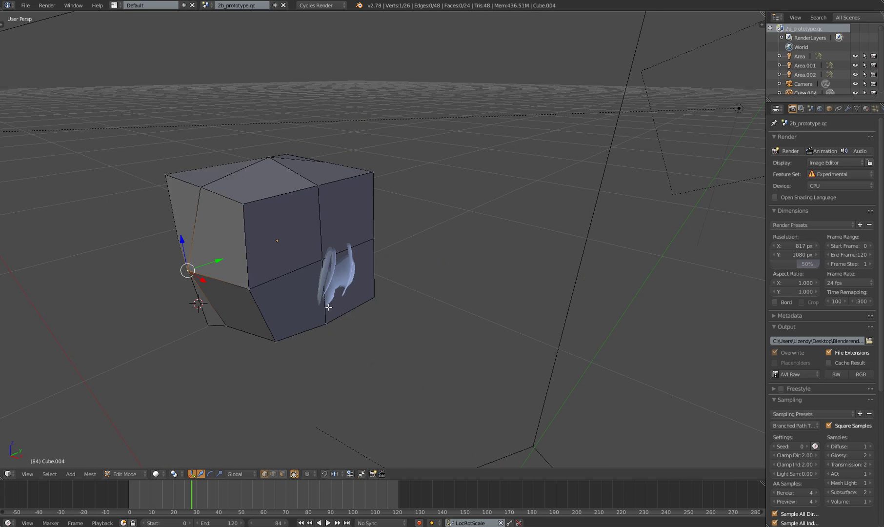
scroll(328, 307, up, 3)
right_click(313, 275)
drag(321, 283, 341, 291)
scroll(303, 323, up, 2)
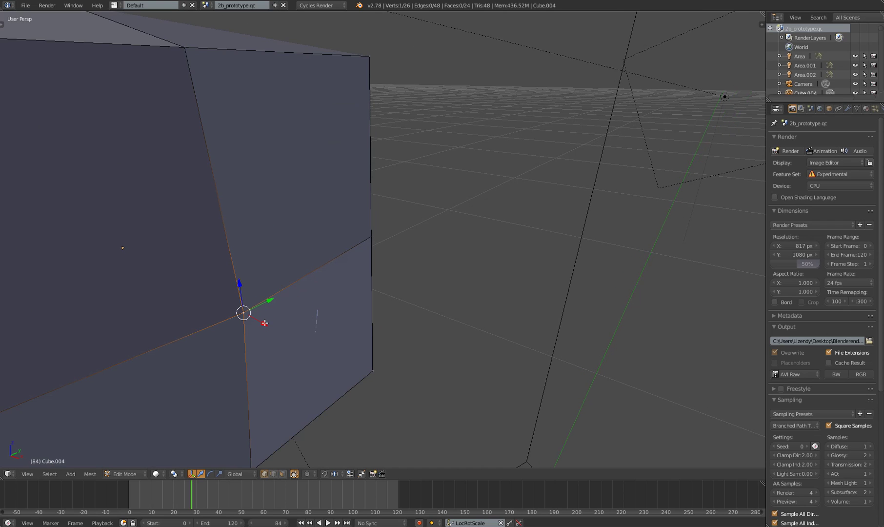
scroll(345, 281, down, 5)
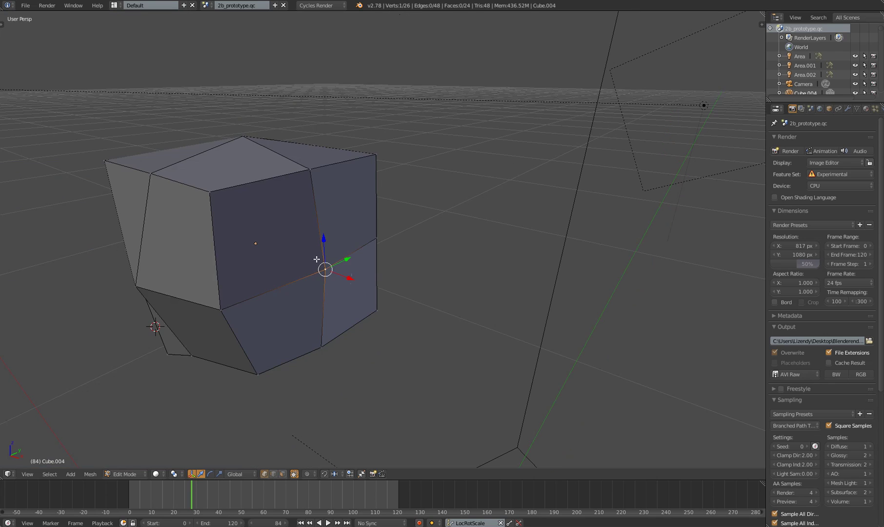
middle_drag(317, 260, 405, 284)
key(Tab)
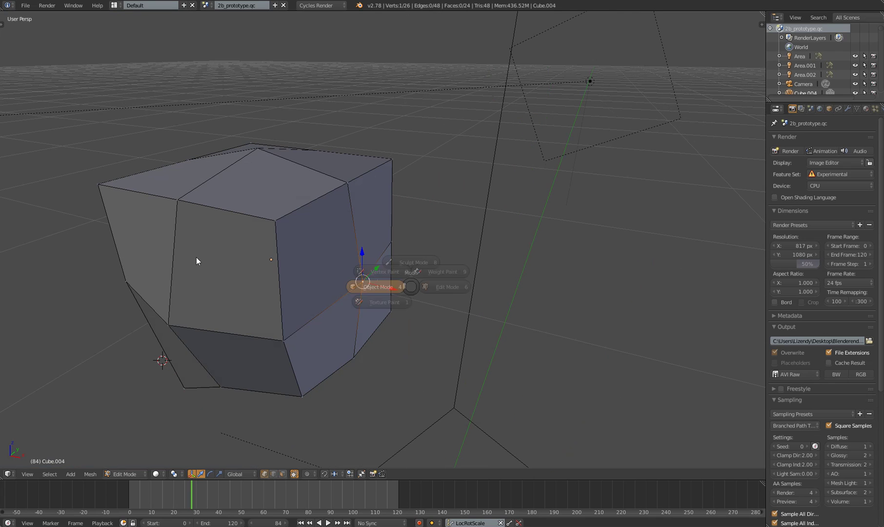
middle_drag(404, 307, 366, 275)
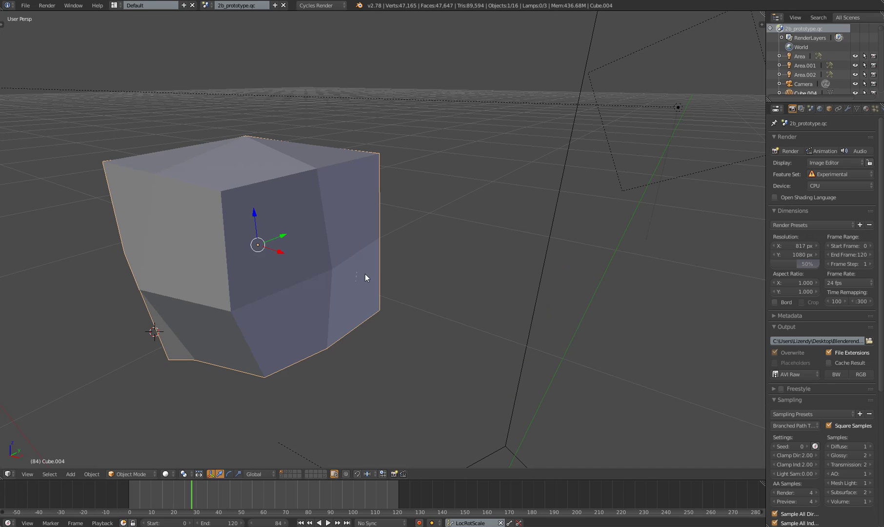
key(Tab)
click(376, 268)
scroll(377, 251, up, 3)
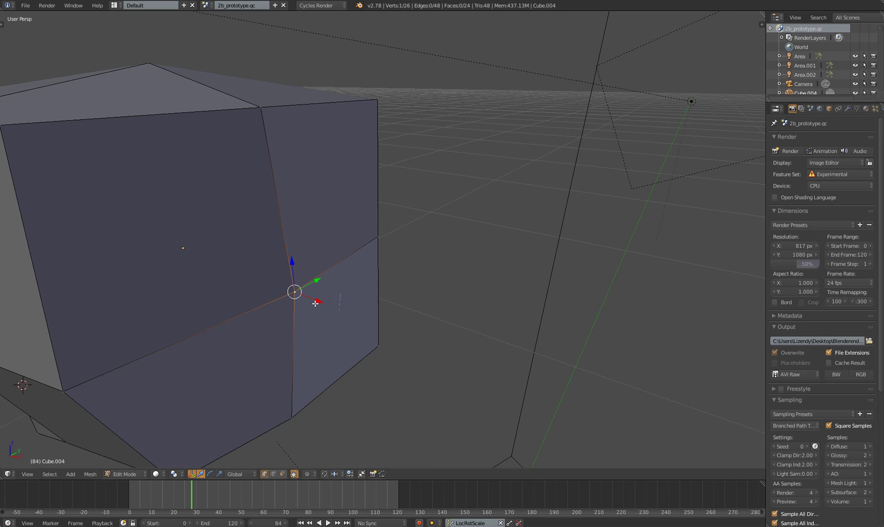
Select the four bottom faces of the cage in face select mode and lower them to enclose the hair
middle_drag(318, 304, 352, 211)
scroll(351, 179, down, 3)
scroll(342, 211, up, 3)
right_click(264, 208)
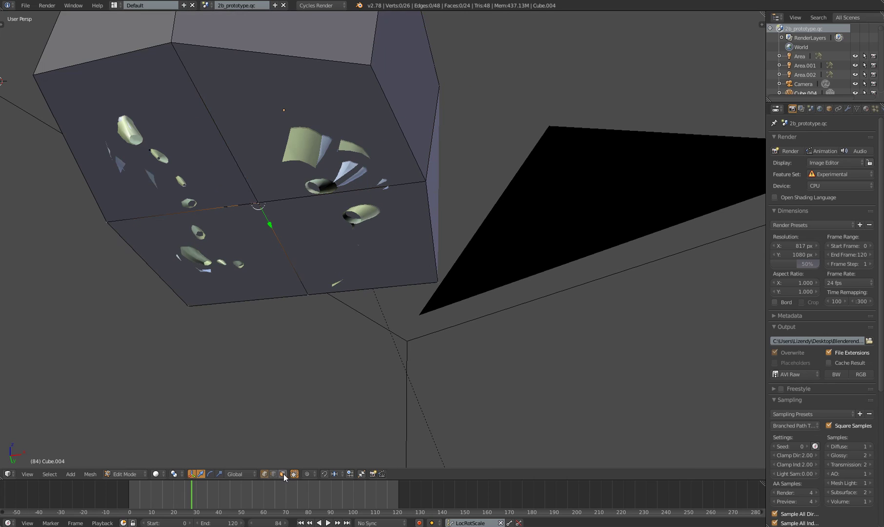
right_click(219, 246)
shift+right_click(207, 176)
shift+right_click(281, 117)
shift+right_click(344, 200)
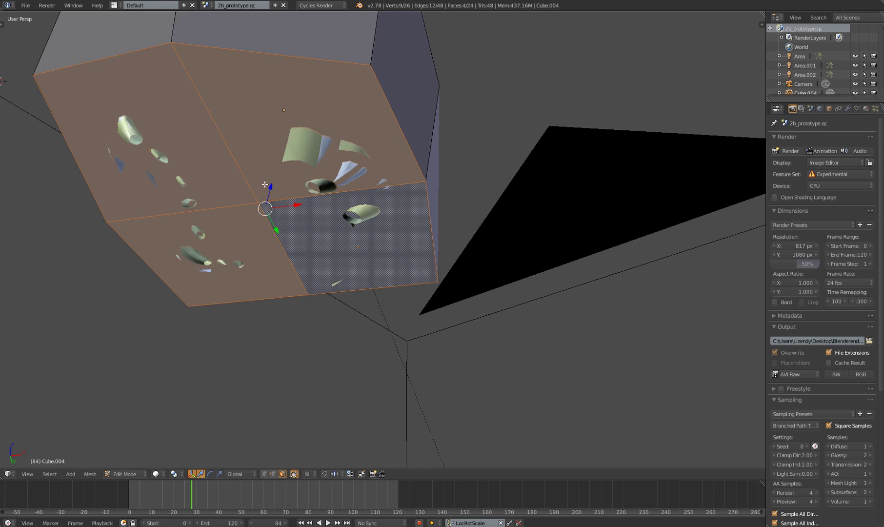
scroll(265, 184, down, 3)
middle_drag(322, 198, 410, 234)
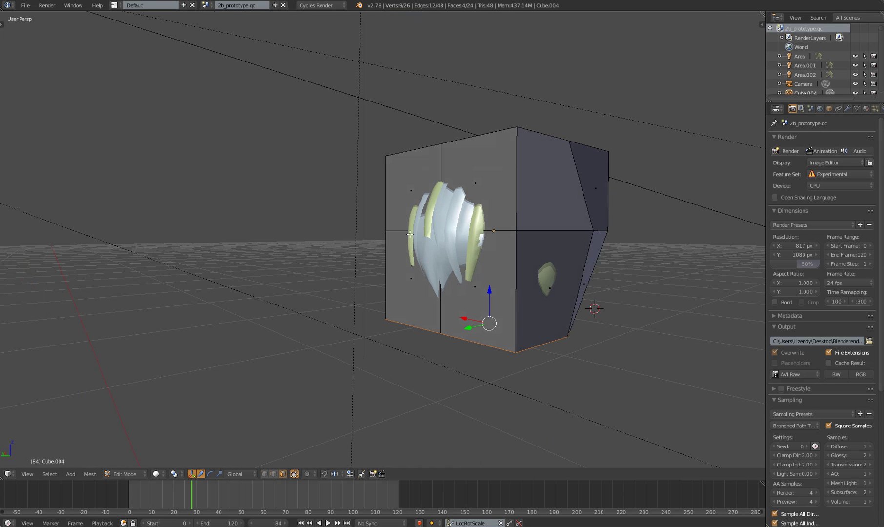
Switch to vertex selection and pull the centre vertex of the back face outward along the Y axis over the hair
key(Tab)
click(323, 227)
key(Tab)
click(511, 229)
click(264, 474)
shift+middle_drag(438, 267, 417, 292)
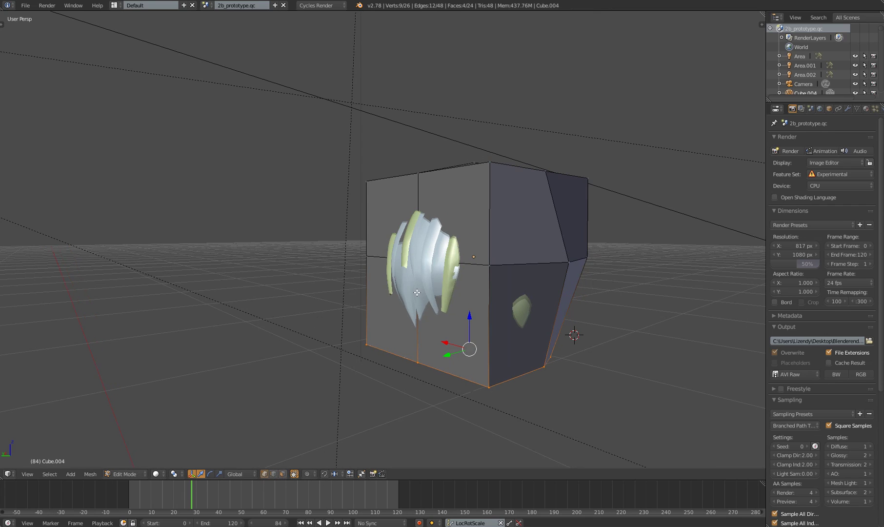
right_click(420, 257)
middle_drag(432, 255, 422, 267)
drag(393, 268, 373, 276)
Nudge the lower back corner vertex on the positive-X side inward
middle_drag(372, 276, 409, 284)
scroll(408, 284, up, 2)
right_click(338, 369)
drag(318, 390, 328, 389)
Add a vertical loop cut through the positive-X half of the cage and a horizontal loop cut through its lower half
middle_drag(406, 374, 478, 360)
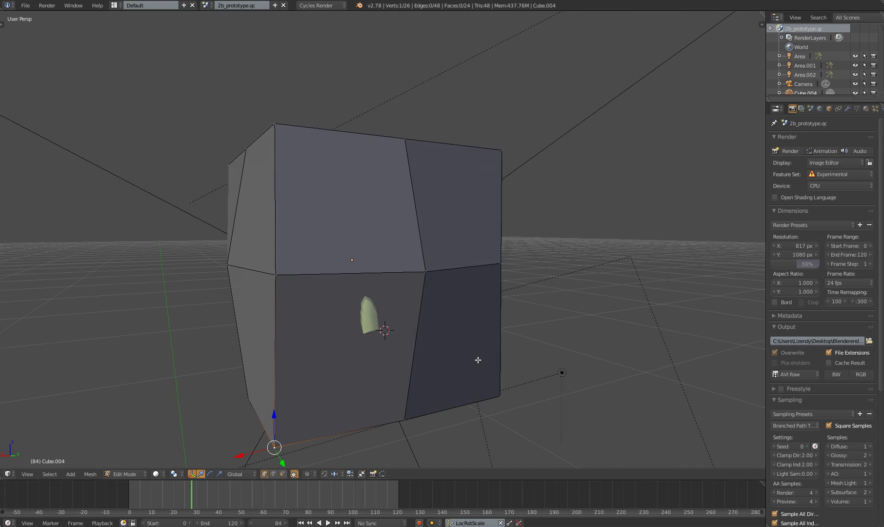
scroll(381, 353, down, 2)
middle_drag(379, 354, 394, 308)
key(ctrl+r)
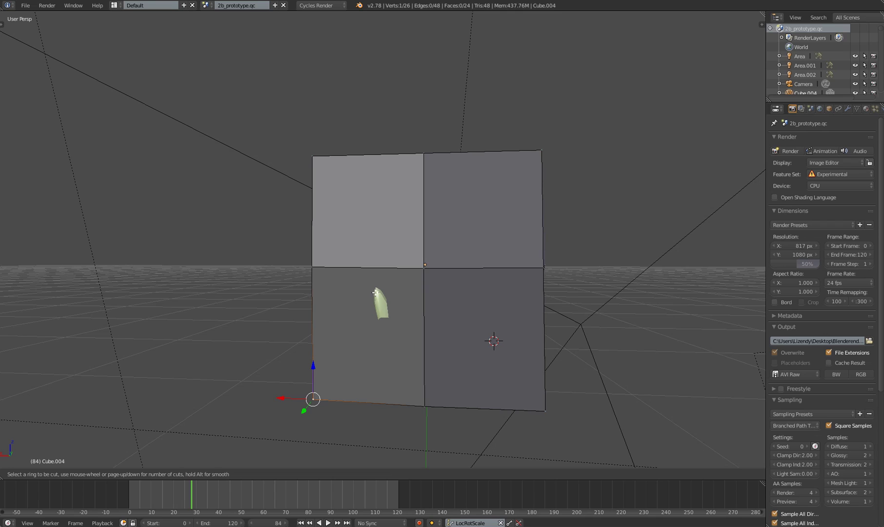
click(379, 276)
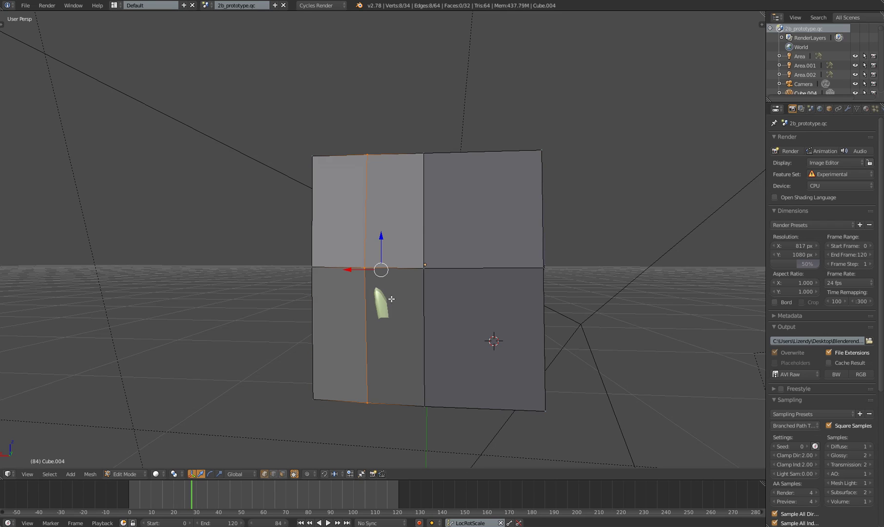
middle_drag(380, 279, 377, 307)
key(ctrl+r)
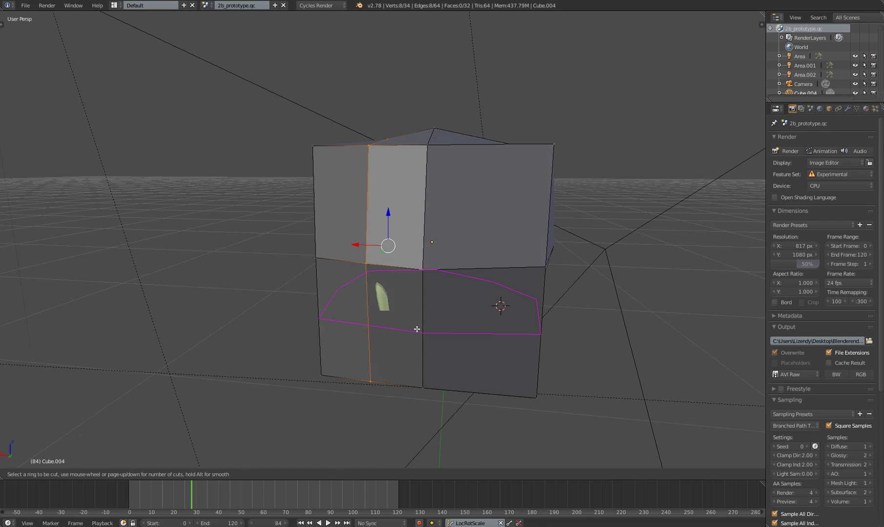
click(417, 328)
click(430, 320)
right_click(378, 319)
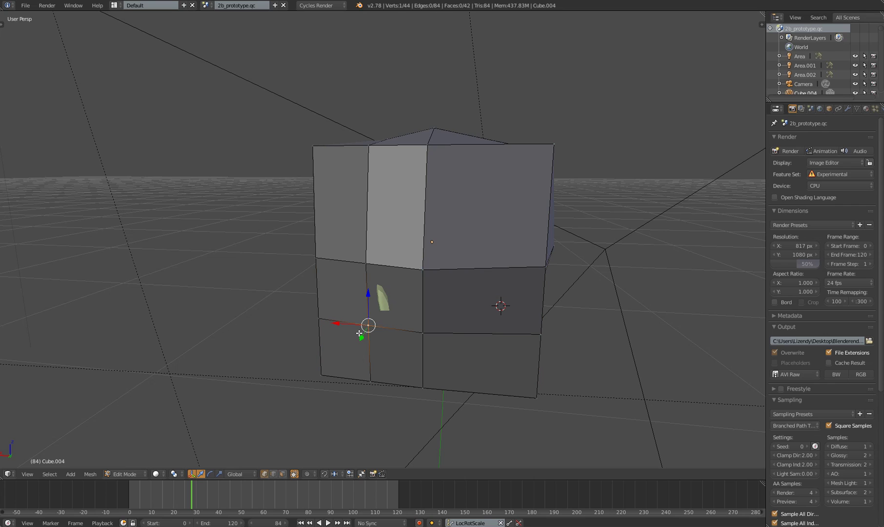
middle_drag(359, 332, 492, 287)
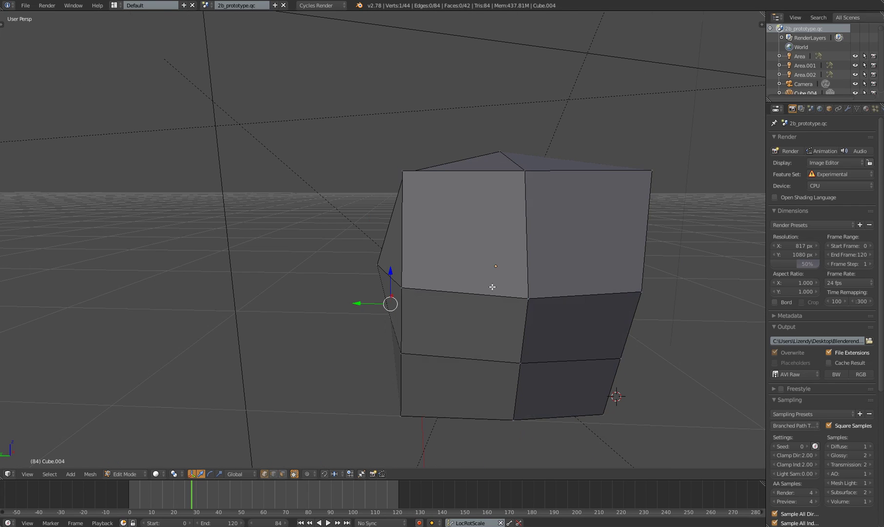
Add a vertical loop cut through the back half of the cage's sides and a horizontal loop cut through its upper half
key(ctrl+r)
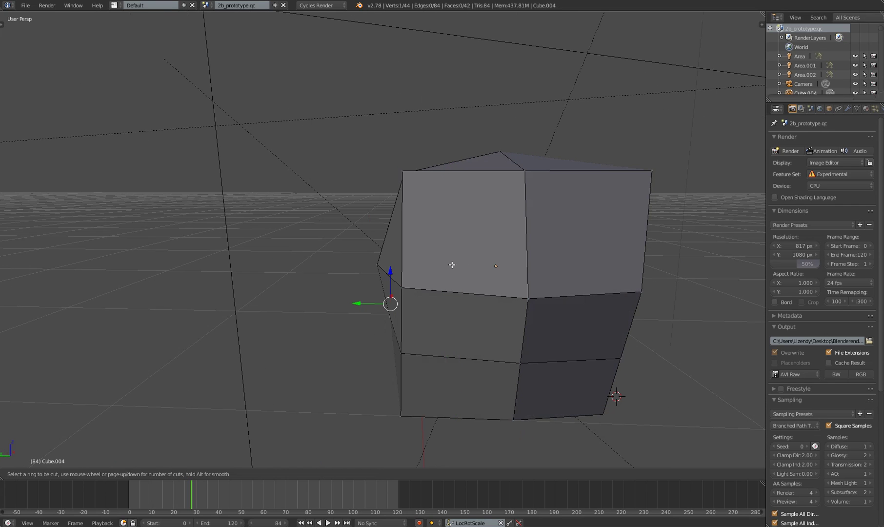
click(460, 182)
click(432, 208)
middle_drag(433, 255, 473, 243)
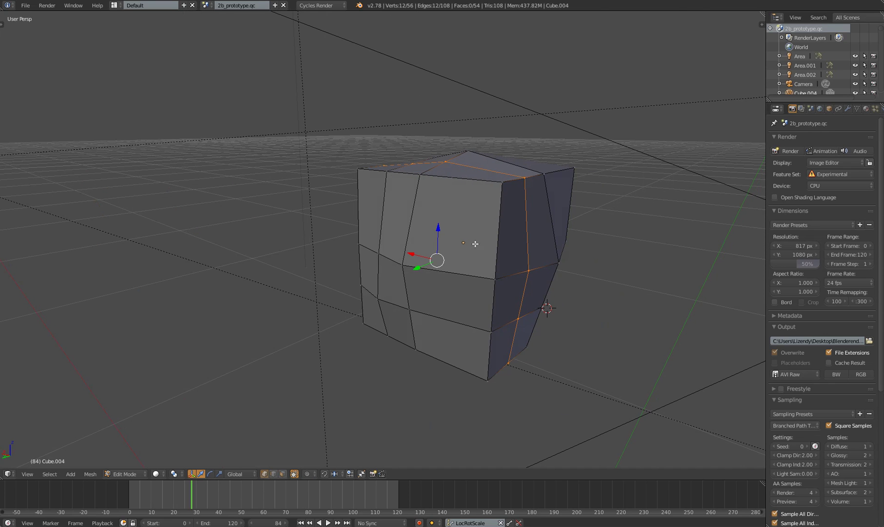
key(ctrl+r)
click(496, 227)
click(498, 227)
Add one vertical loop cut through the cage's negative-X half and another through the front half of its sides
key(ctrl+r)
click(458, 321)
click(458, 321)
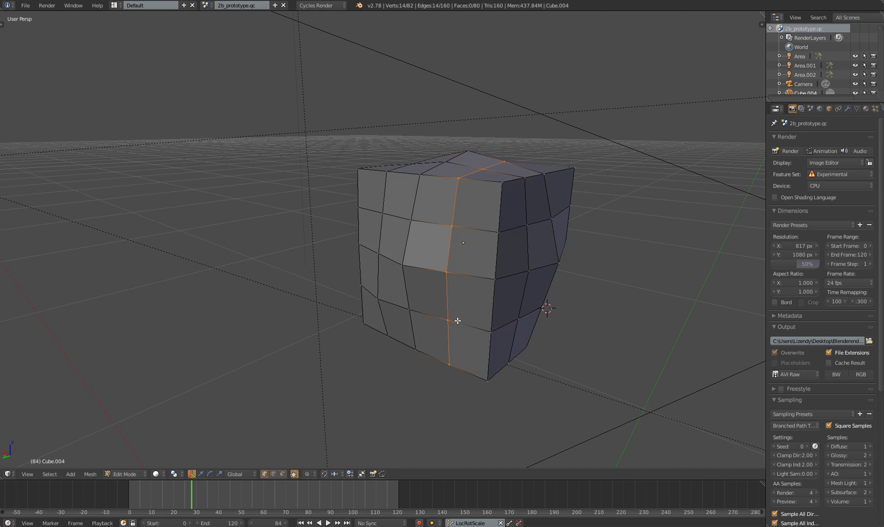
middle_drag(559, 308, 474, 369)
key(ctrl+r)
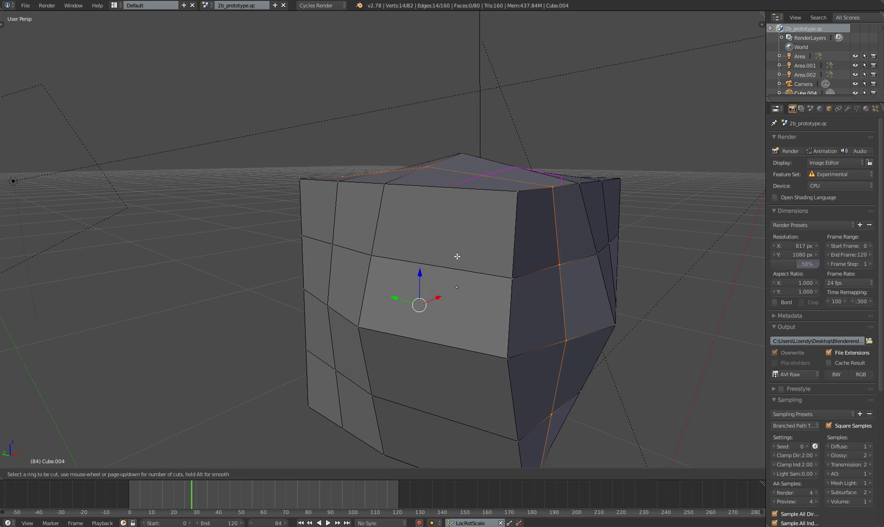
click(457, 257)
click(456, 257)
Raise the lower front corner on the negative-X side and the vertex beside it on the lower front edge along the Z axis
scroll(488, 284, down, 4)
middle_drag(491, 286, 459, 257)
middle_drag(389, 299, 408, 272)
right_click(408, 293)
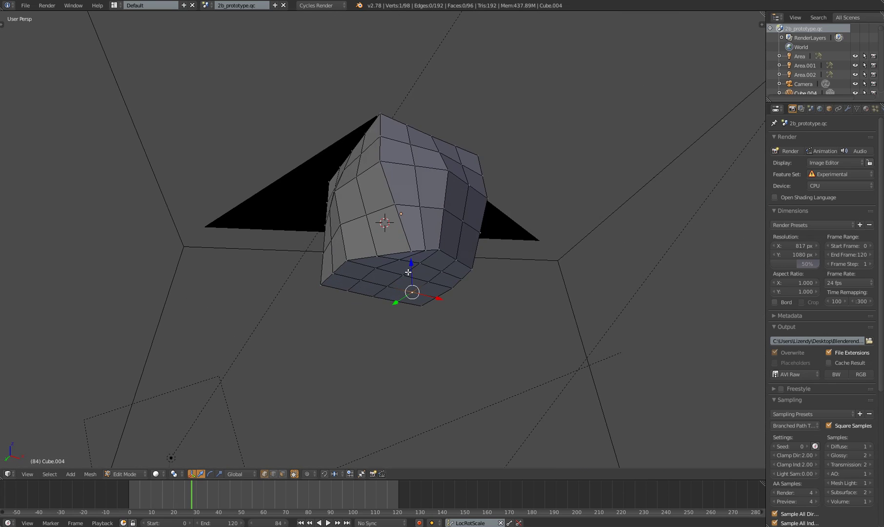
scroll(408, 272, up, 3)
right_click(433, 258)
middle_drag(403, 239, 360, 275)
drag(217, 341, 213, 316)
middle_drag(241, 336, 297, 340)
scroll(288, 321, up, 1)
right_click(297, 340)
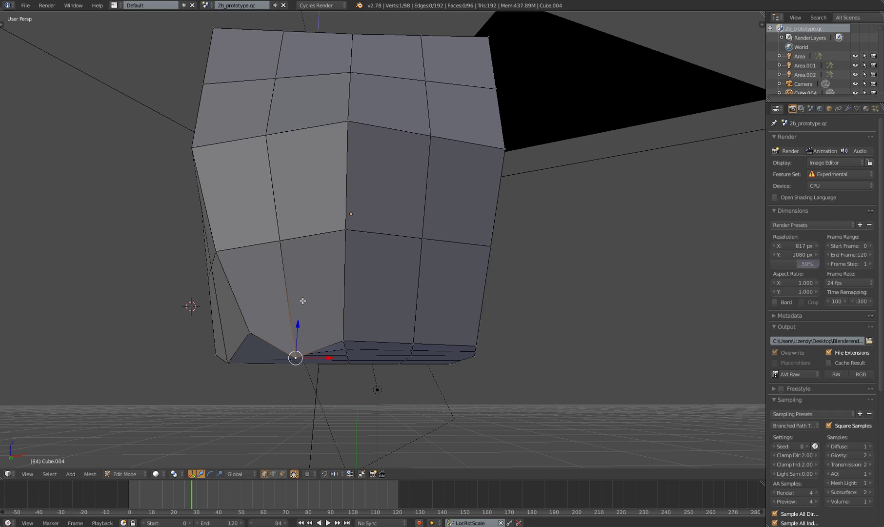
drag(299, 329, 301, 299)
Raise the lower side-edge vertex behind the negative-X front corner and the neighbouring inner vertex of the underside along the Z axis
right_click(231, 360)
middle_drag(304, 253, 316, 258)
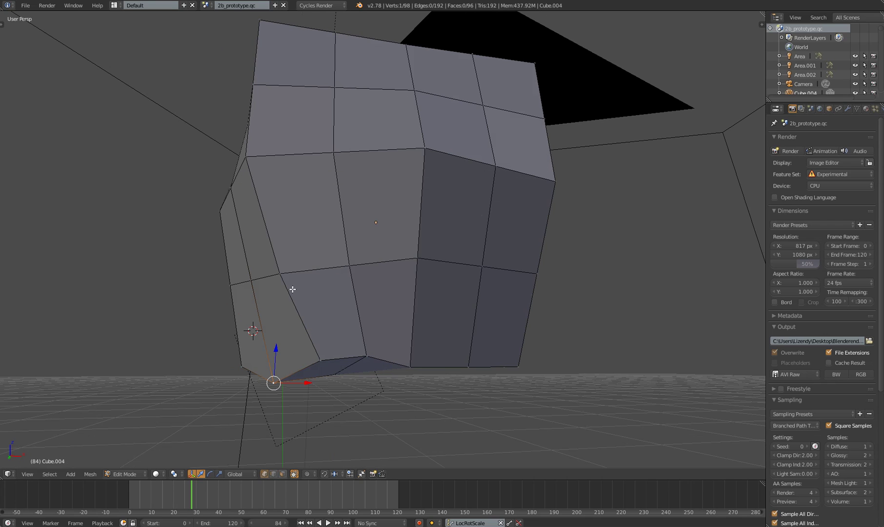
drag(275, 361, 277, 332)
middle_drag(371, 373, 283, 309)
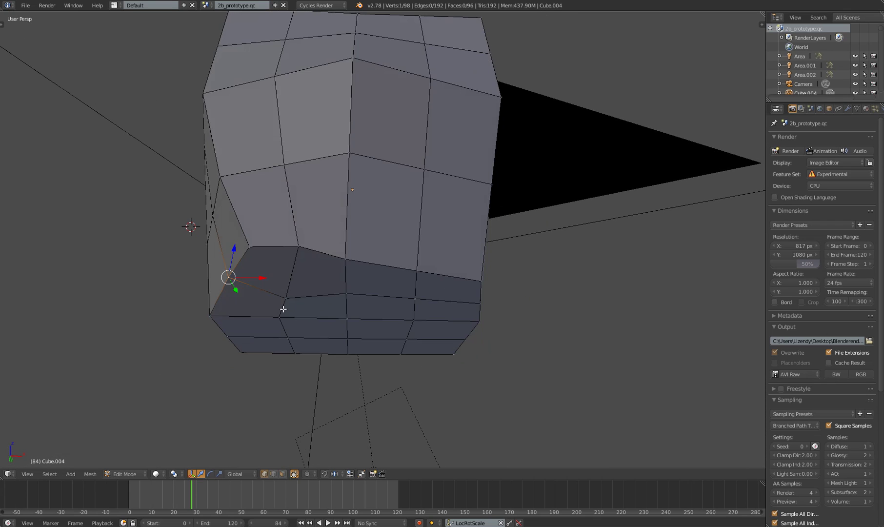
right_click(280, 297)
key(g)
key(z)
click(293, 266)
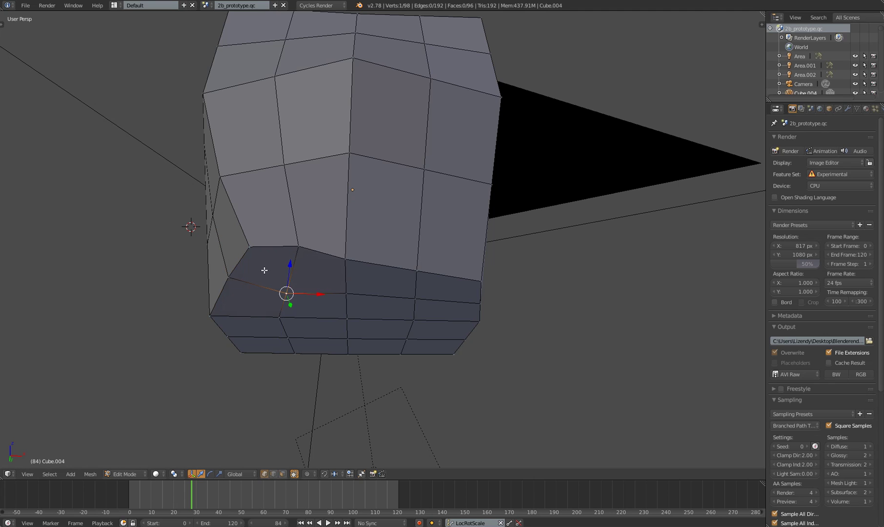
Move the upper back corner on the negative-X side inward along the X and Y axes
middle_drag(293, 268, 418, 292)
drag(411, 277, 411, 267)
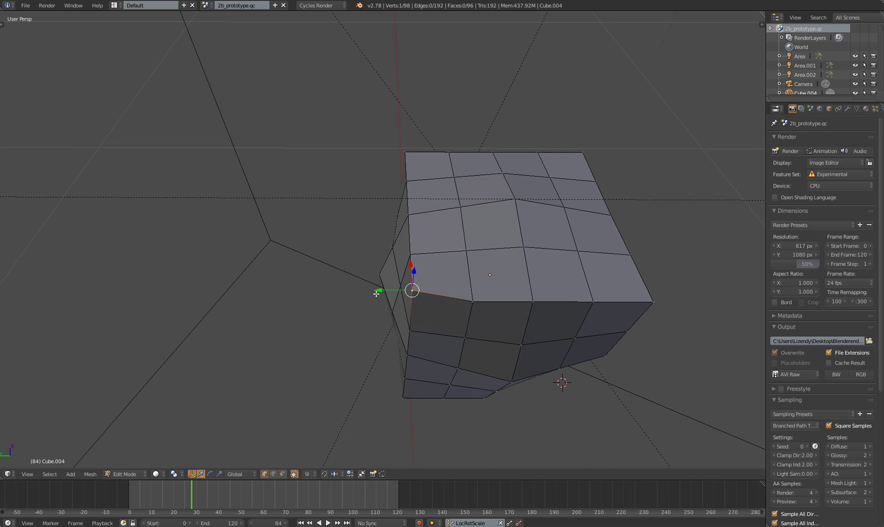
drag(378, 292, 394, 290)
Move the mid-height vertex near the back of the positive-X side and the one below it outward about 0.005 along X
scroll(525, 280, down, 3)
middle_drag(525, 279, 351, 333)
right_click(348, 276)
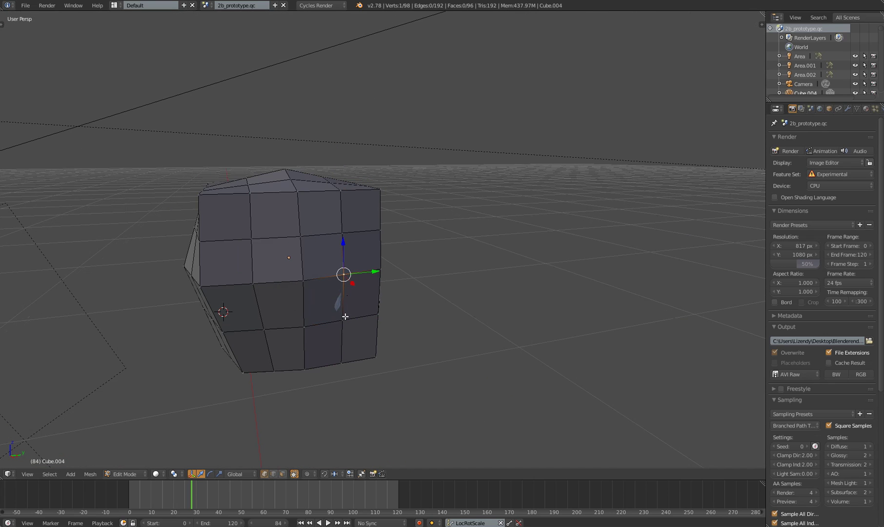
key(g)
key(x)
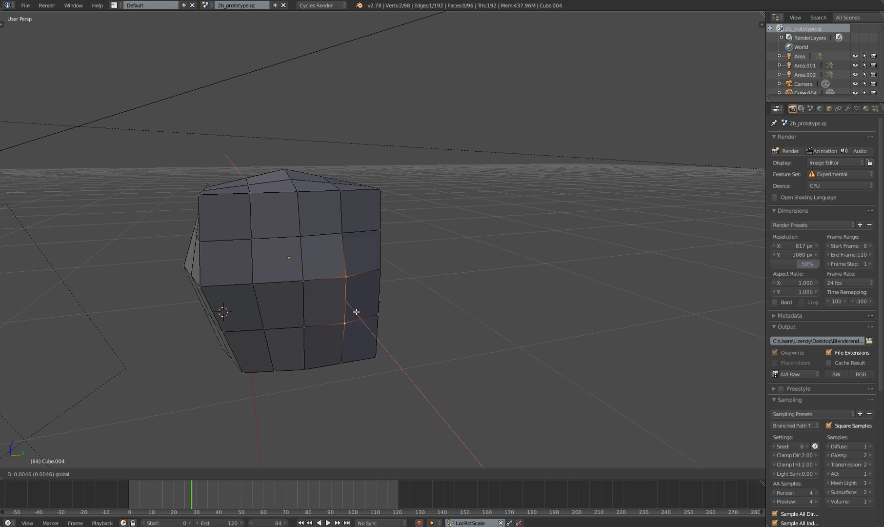
click(355, 312)
middle_drag(254, 309, 319, 304)
Return the cage to Object Mode and enable Soft Body physics on it
key(Tab)
scroll(235, 311, down, 2)
middle_drag(235, 311, 412, 254)
scroll(411, 232, up, 1)
scroll(405, 251, down, 3)
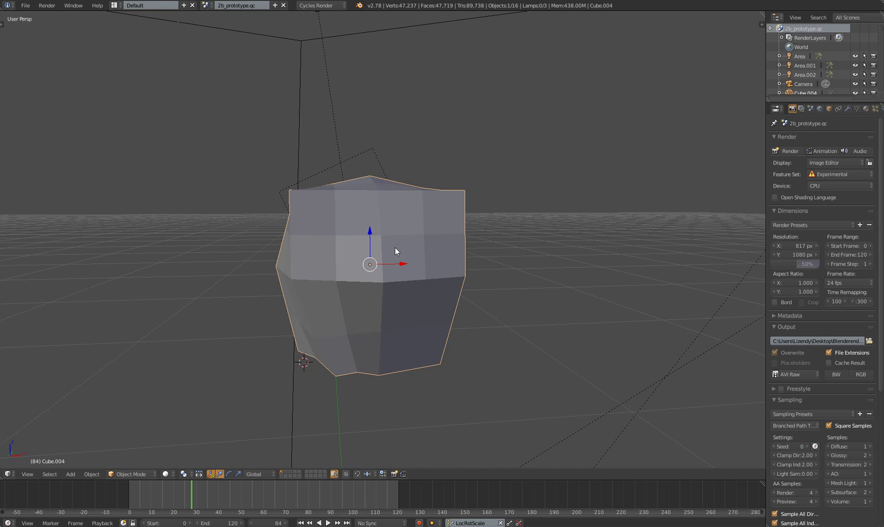
scroll(381, 249, down, 4)
scroll(400, 246, up, 4)
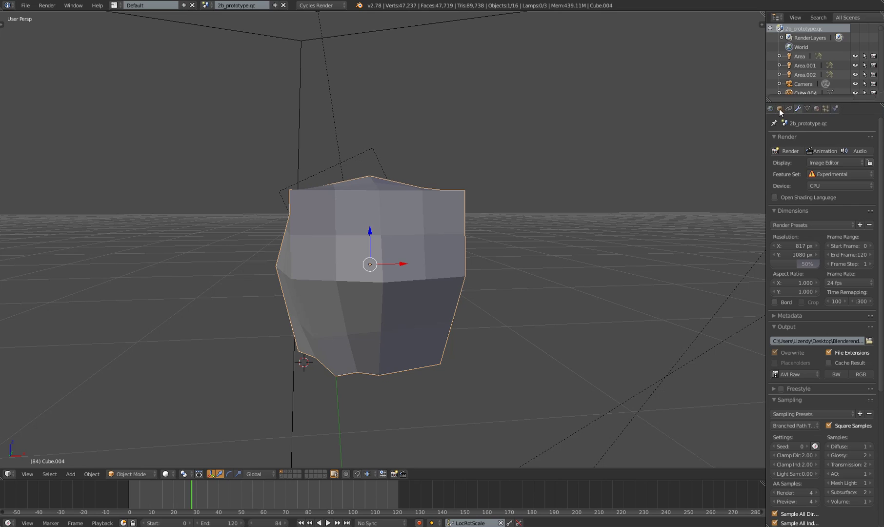
click(836, 109)
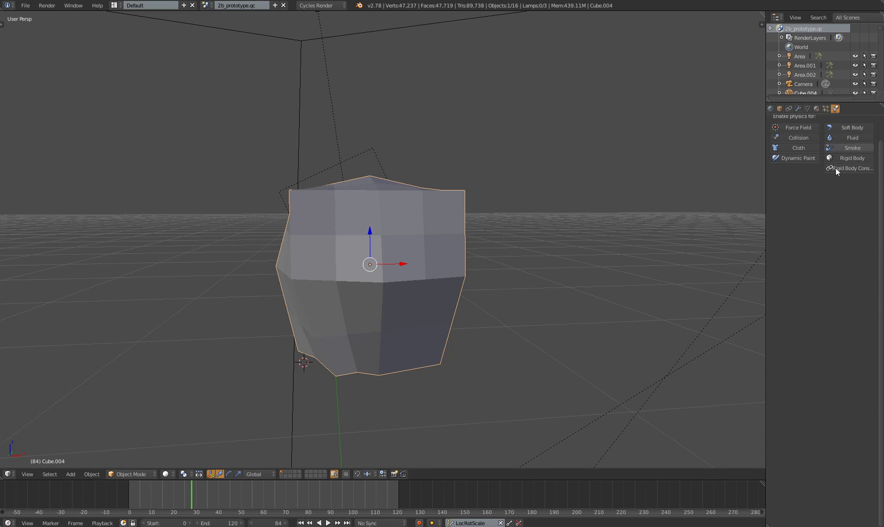
click(852, 128)
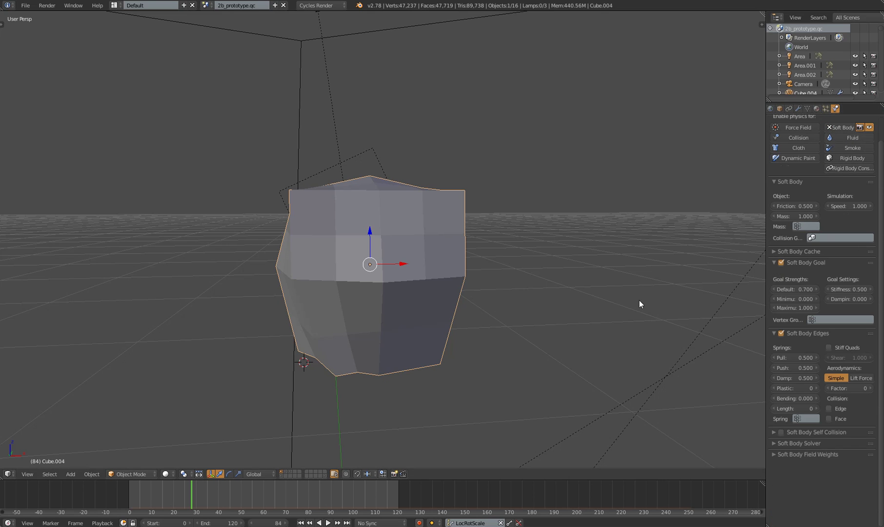
Play the soft body simulation and set the Soft Body Goal's default strength to 1.000
scroll(434, 282, down, 4)
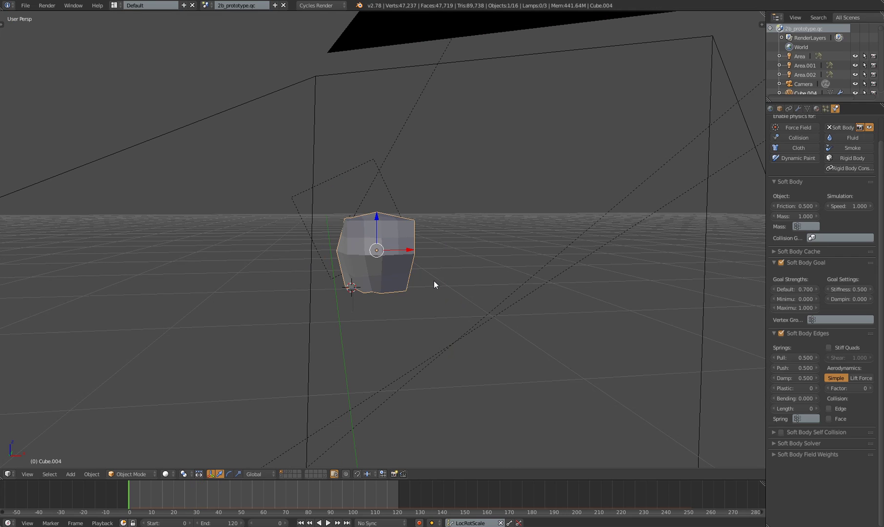
key(alt+a)
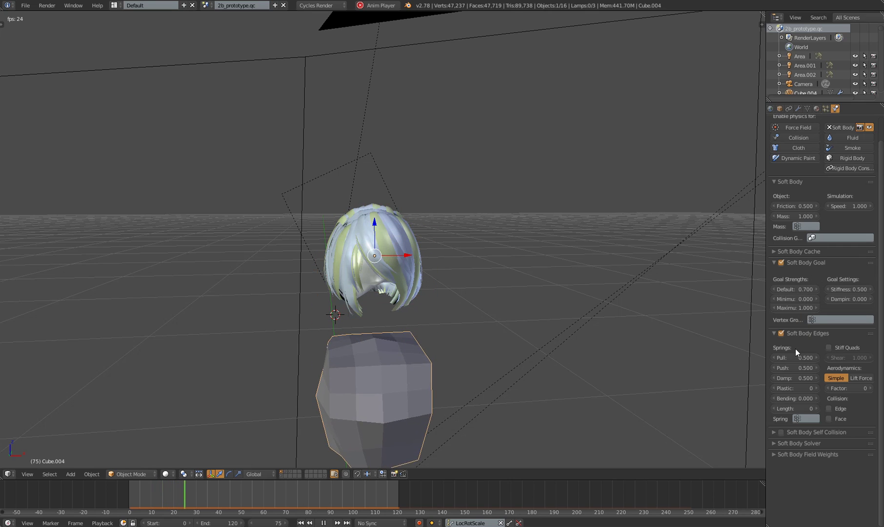
click(814, 289)
click(814, 289)
click(814, 289)
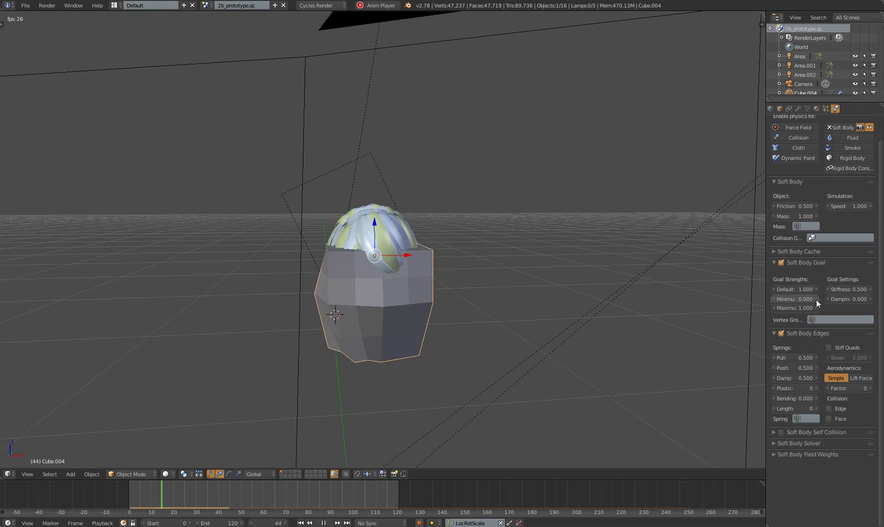
Set the Soft Body Goal's minimum strength to 0.800 while the simulation plays, and stop the playback
click(818, 300)
click(817, 299)
click(818, 299)
click(817, 299)
click(817, 299)
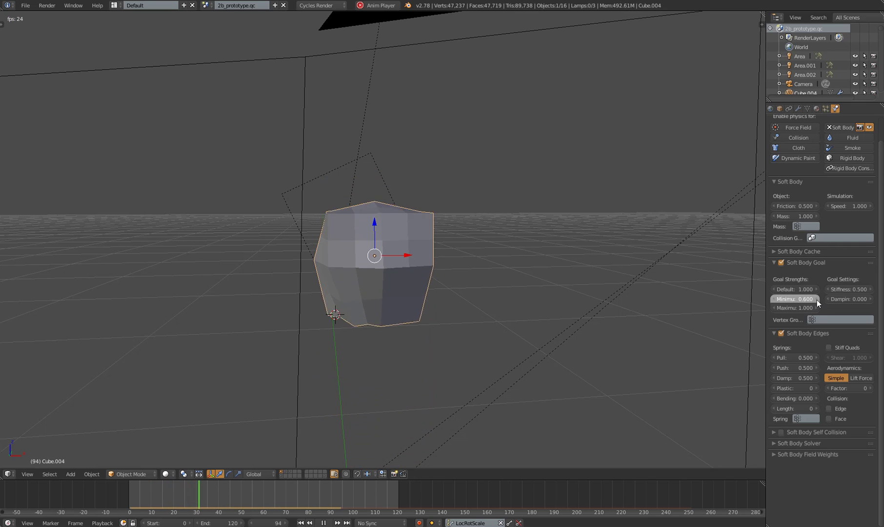
click(818, 299)
click(818, 299)
click(817, 299)
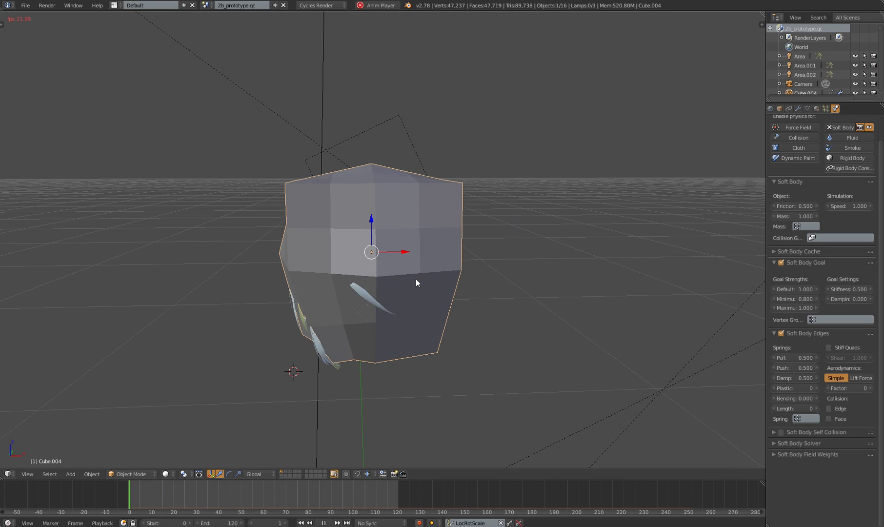
scroll(429, 337, down, 4)
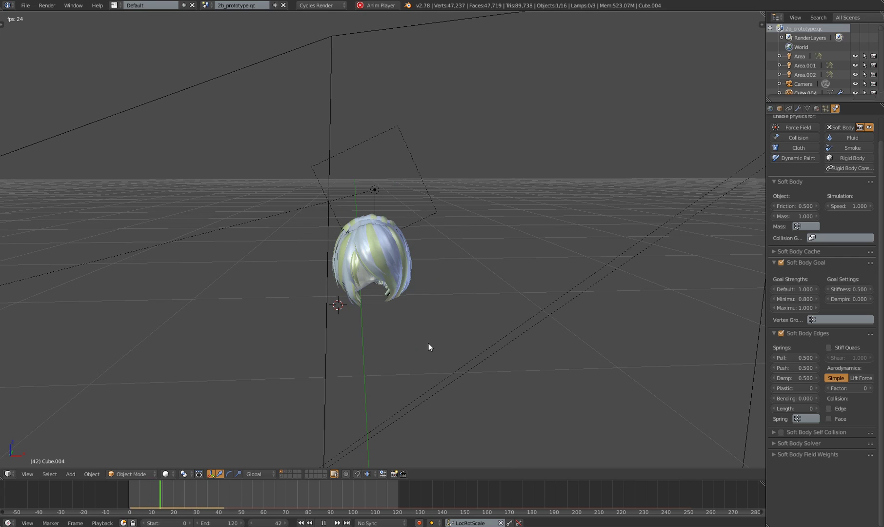
key(alt+a)
middle_drag(437, 273, 750, 148)
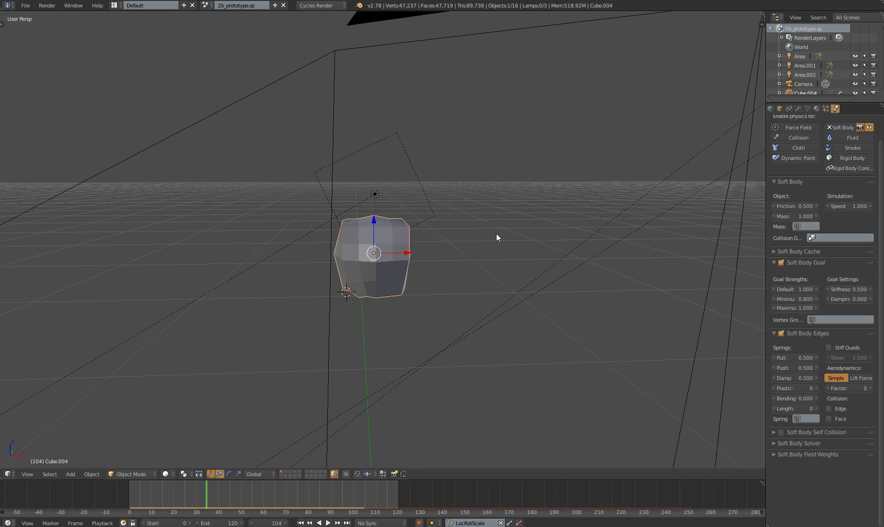
Start the Screencast Keys display in the 3D view
key(n)
click(726, 280)
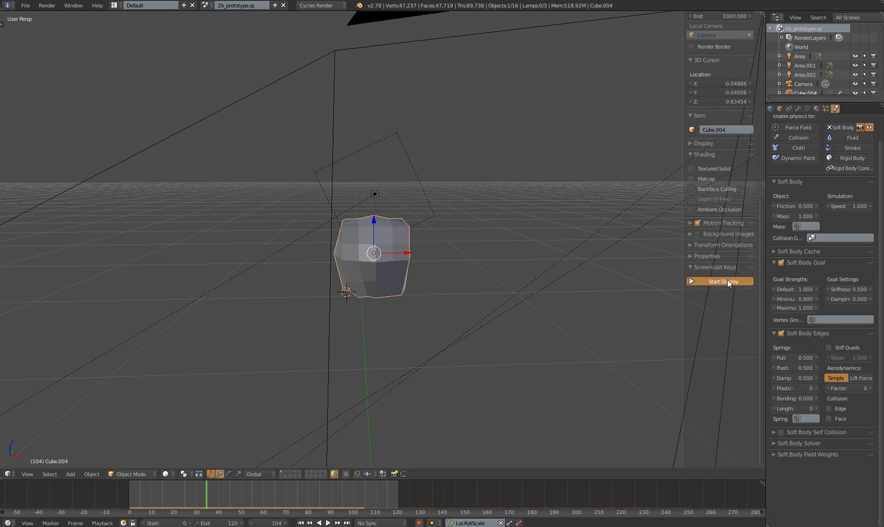
key(n)
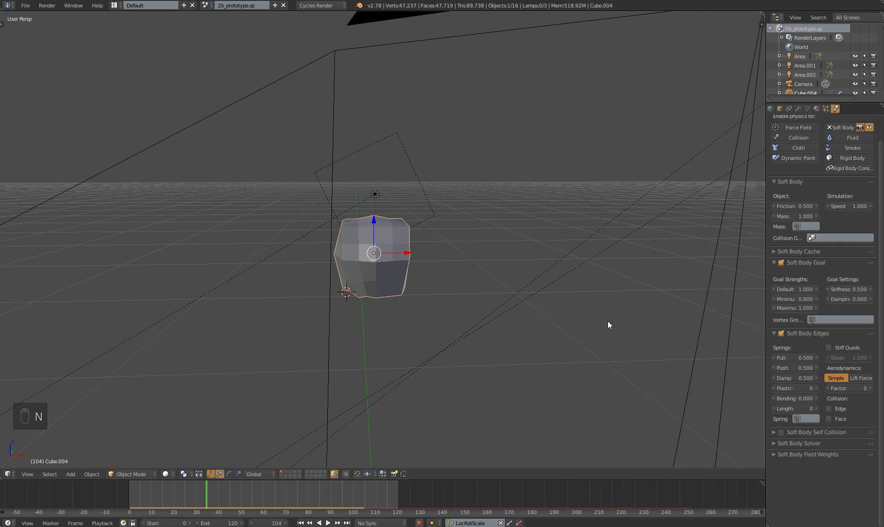
Snap the 3D cursor to the world center and set the cage's origin to the 3D cursor
key(ctrl+alt+shift+c)
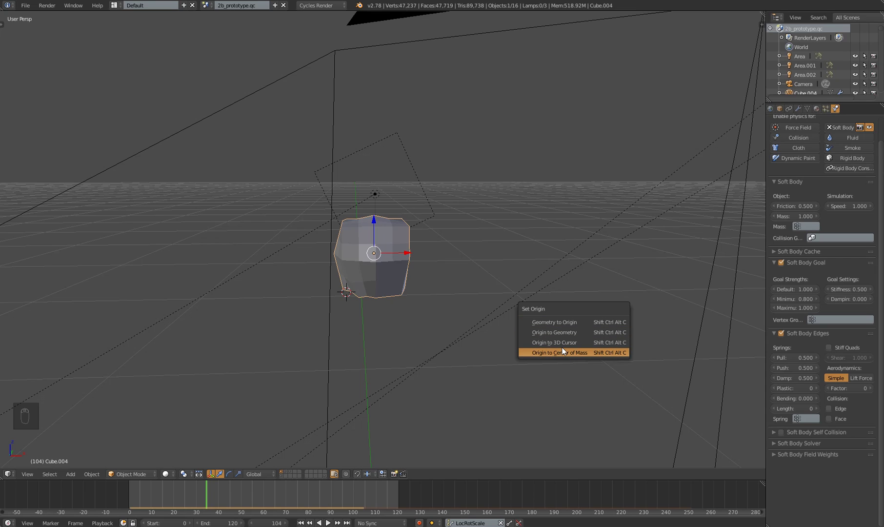
click(593, 342)
scroll(440, 327, down, 3)
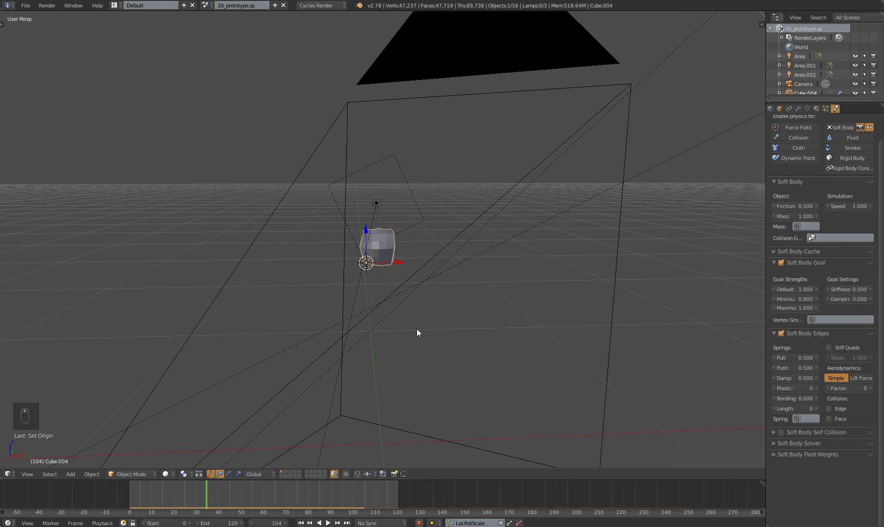
scroll(416, 331, down, 2)
key(shift+s)
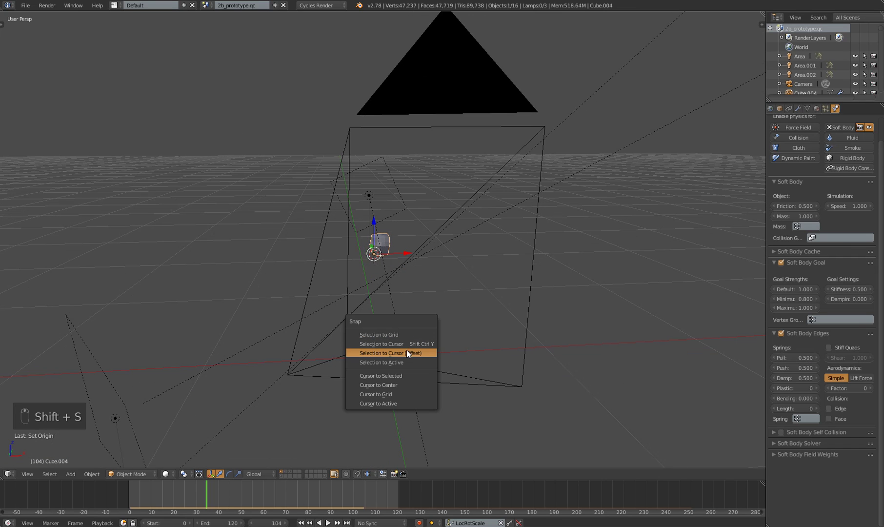
click(407, 385)
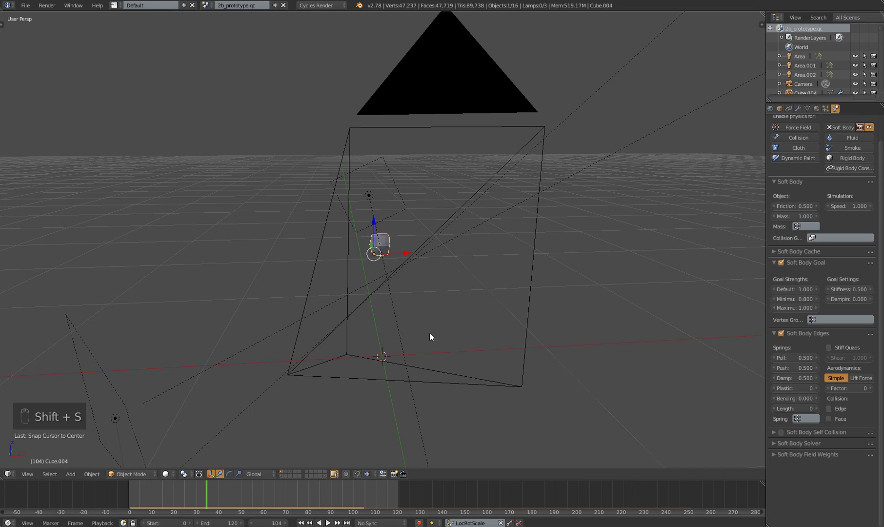
key(ctrl+alt+shift+c)
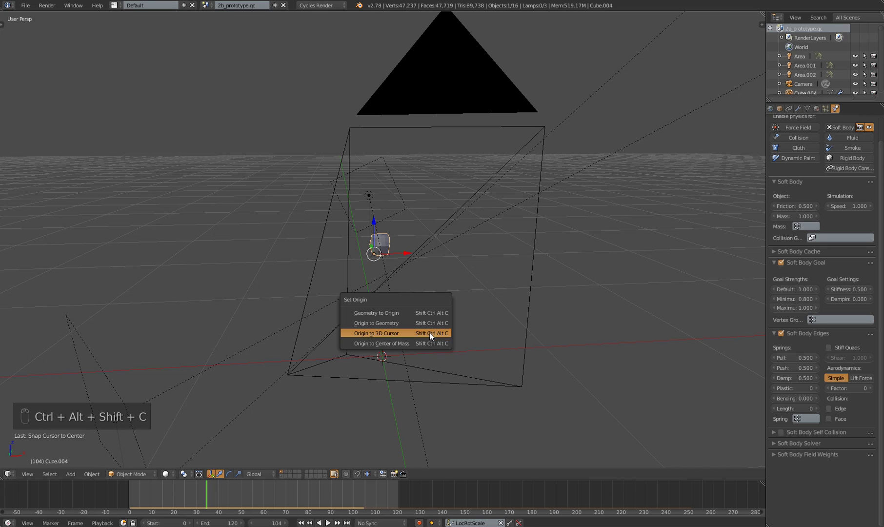
click(430, 334)
scroll(455, 289, up, 6)
mouse_move(393, 286)
middle_down()
mouse_move(359, 293)
mouse_move(402, 273)
middle_up()
scroll(359, 294, up, 4)
scroll(343, 289, down, 8)
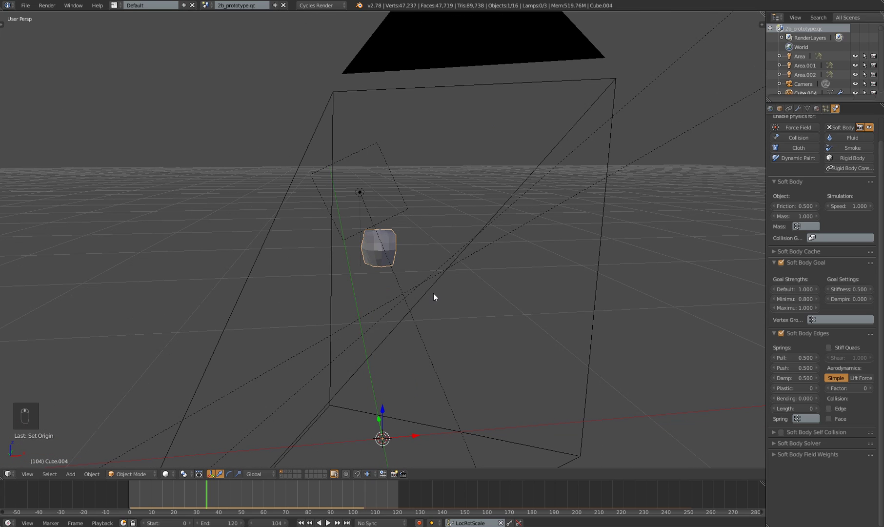
Clear the cage's location, resetting it again after a free trial move
key(alt+g)
scroll(439, 284, up, 6)
key(g)
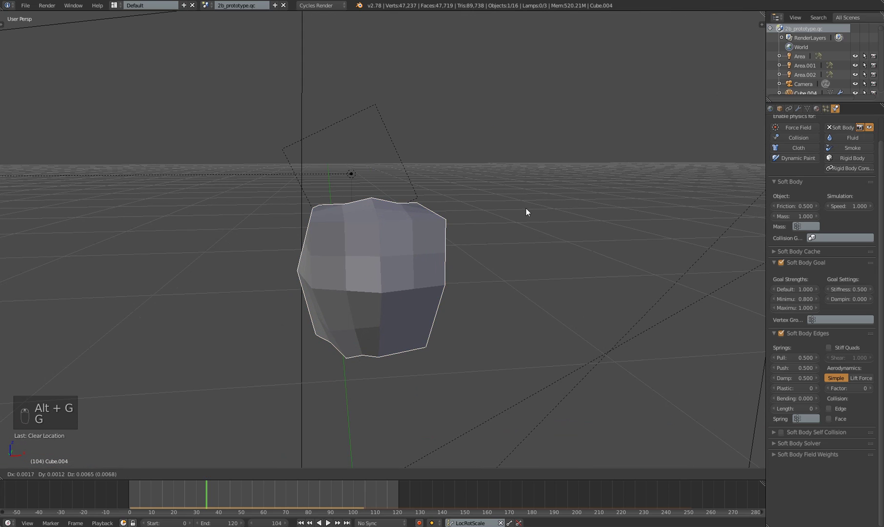
click(405, 297)
key(alt+g)
scroll(392, 288, down, 5)
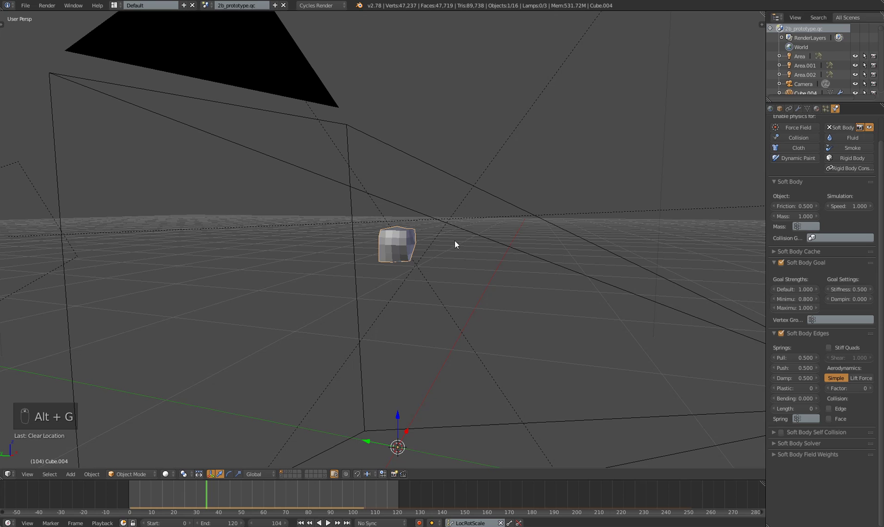
scroll(414, 241, up, 5)
middle_drag(493, 246, 420, 263)
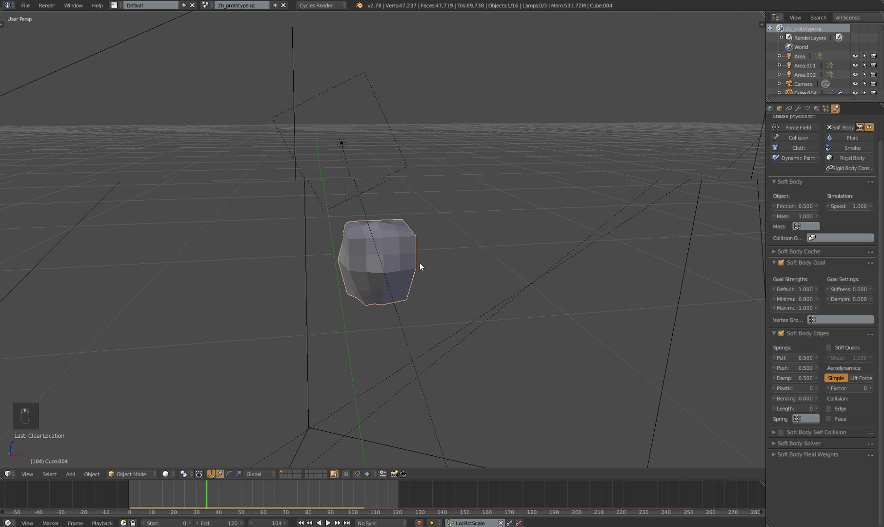
scroll(420, 263, up, 2)
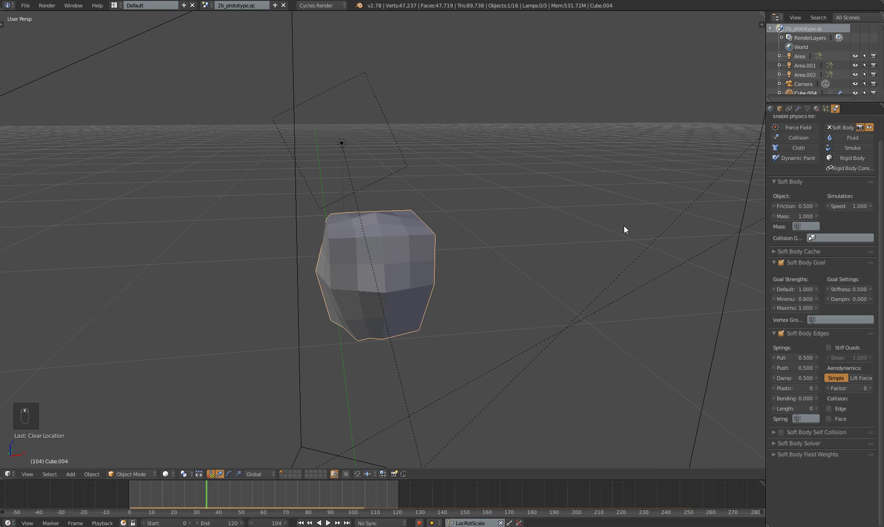
Add a new vertex group to the cage mesh
click(825, 108)
click(835, 108)
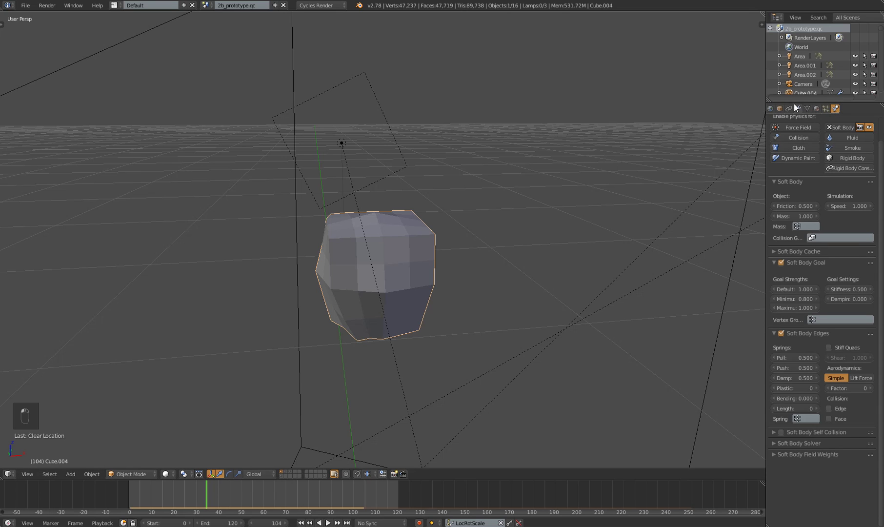
click(807, 108)
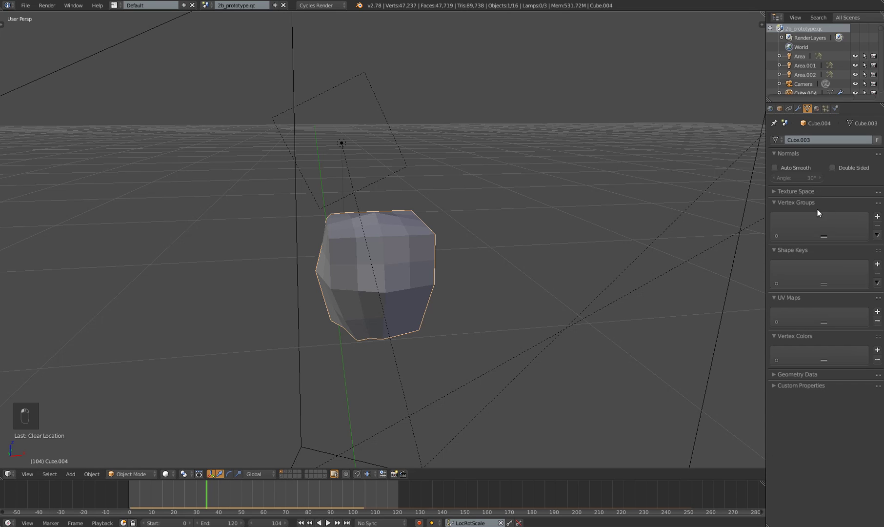
click(878, 218)
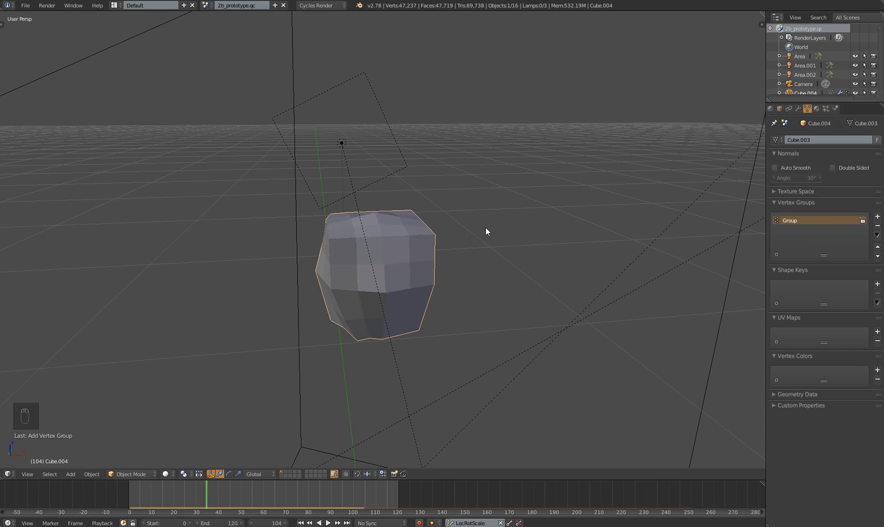
Rewind the timeline to frame 0 and put the cage in Weight Paint mode
key(Down)
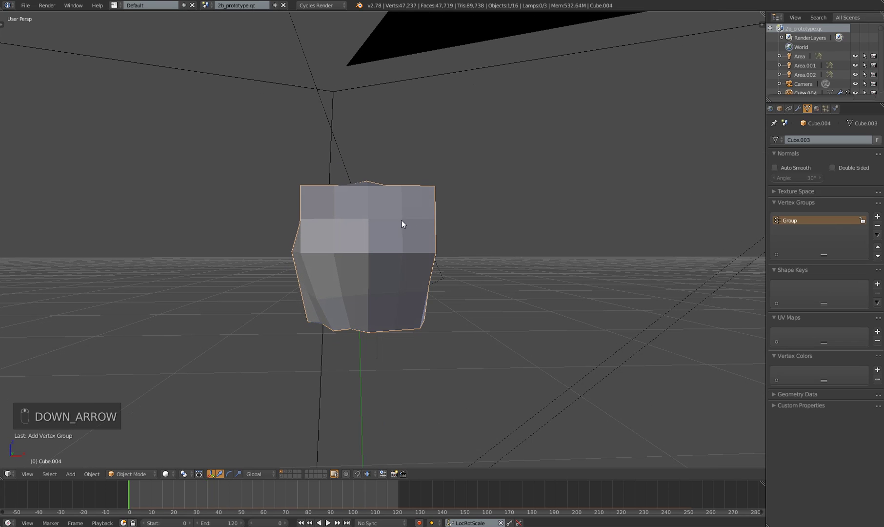
right_click(383, 237)
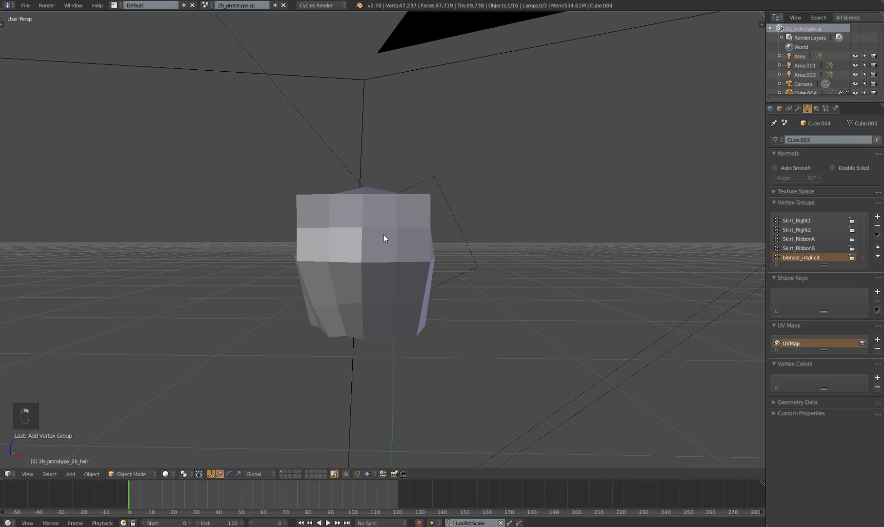
key(Tab)
click(471, 185)
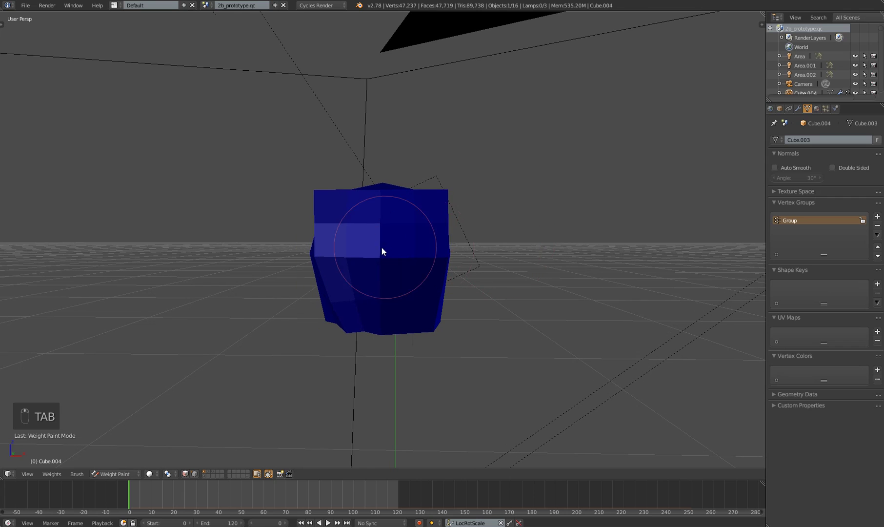
Apply a linear Weight Gradient to the cage, running straight down from its top point to well below its underside
key(t)
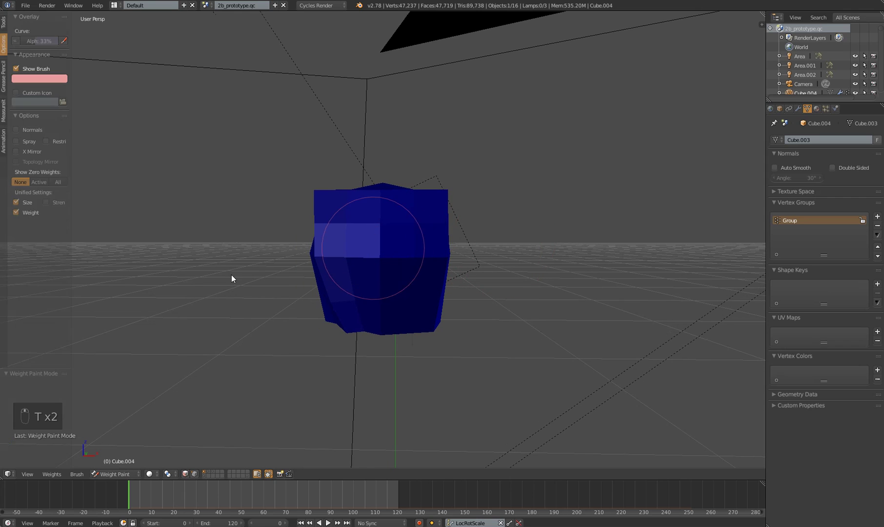
click(7, 27)
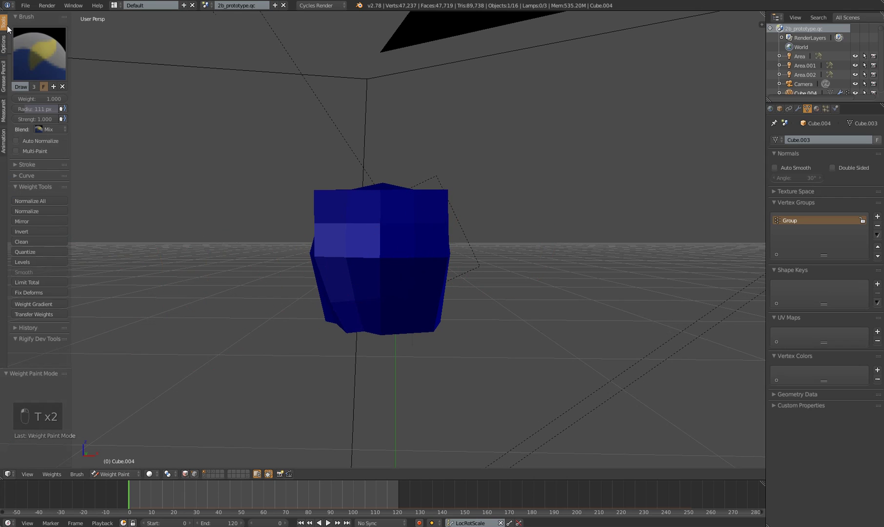
click(43, 305)
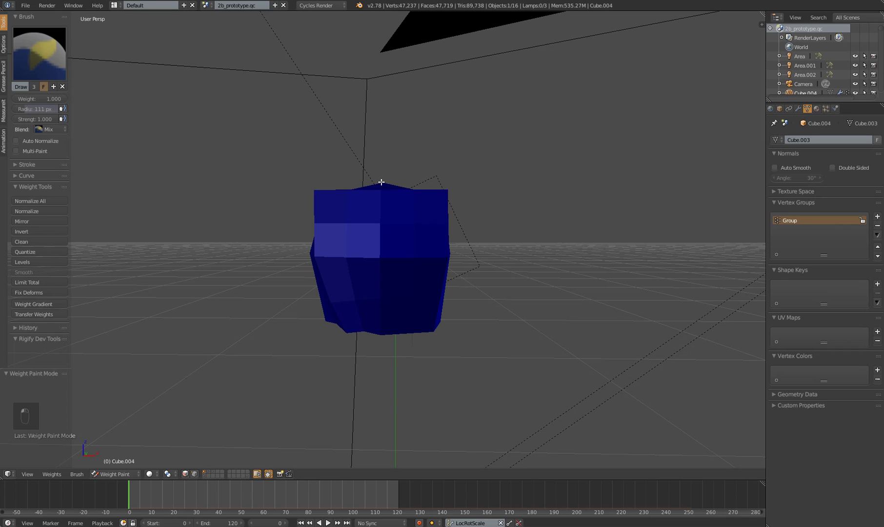
drag(381, 182, 376, 416)
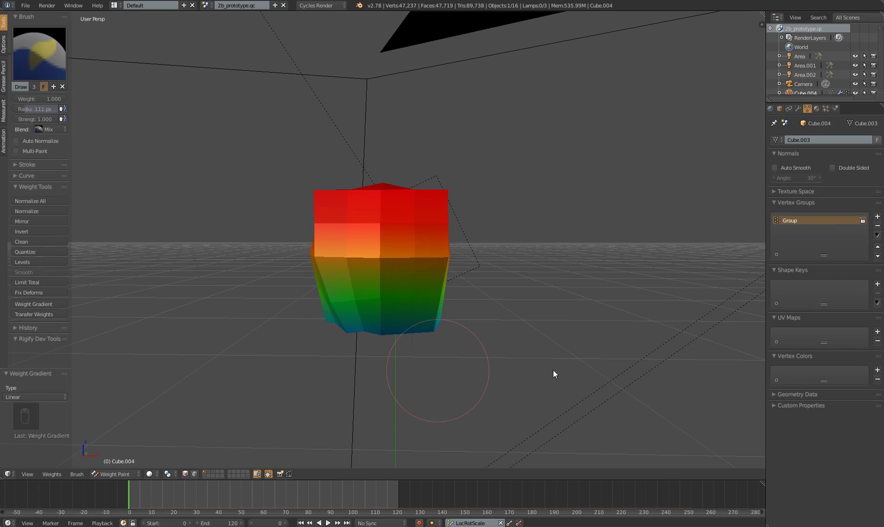
mouse_move(500, 341)
middle_down()
mouse_move(525, 338)
mouse_move(527, 351)
mouse_move(458, 360)
mouse_move(549, 367)
middle_up()
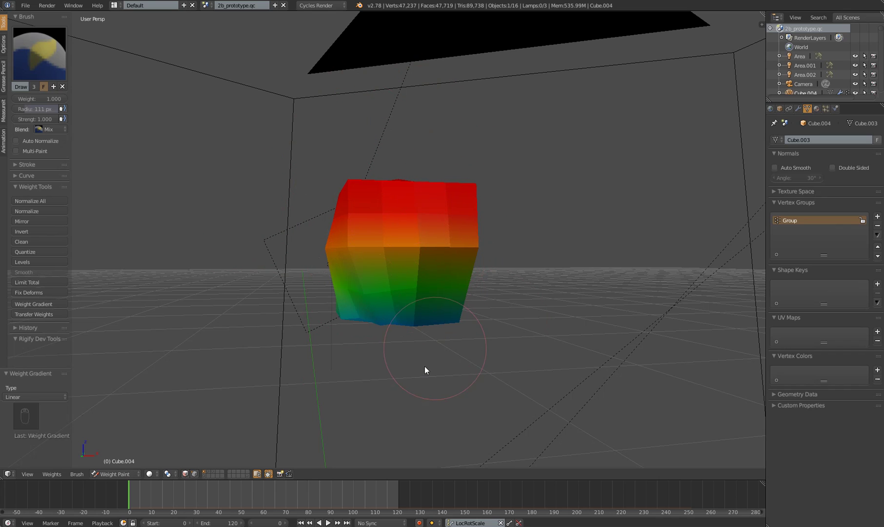
Return the cage to Object Mode and assign the vertex group Group to its Soft Body Goal
key(Tab)
click(403, 307)
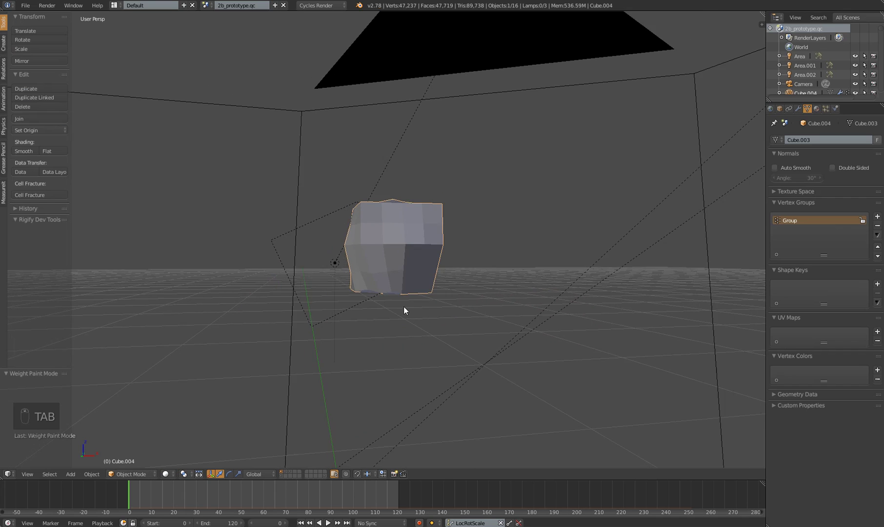
key(space)
key(space)
click(835, 108)
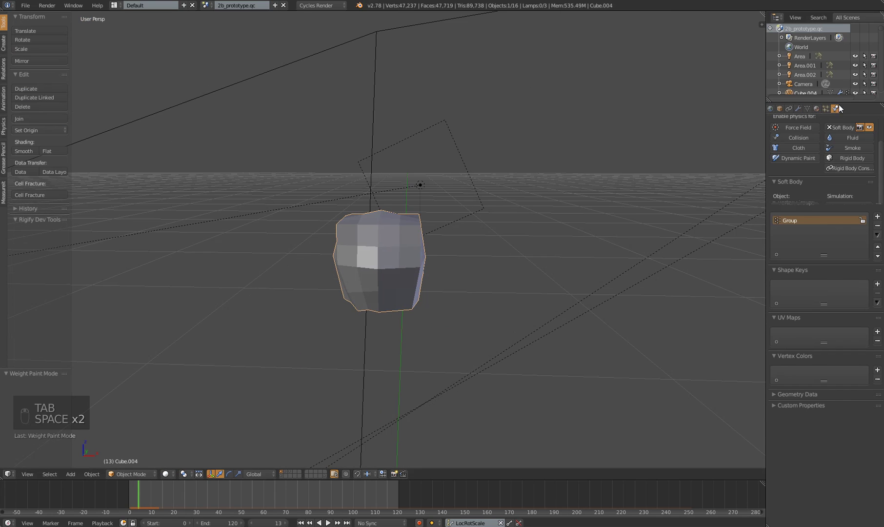
click(849, 128)
click(829, 319)
click(818, 333)
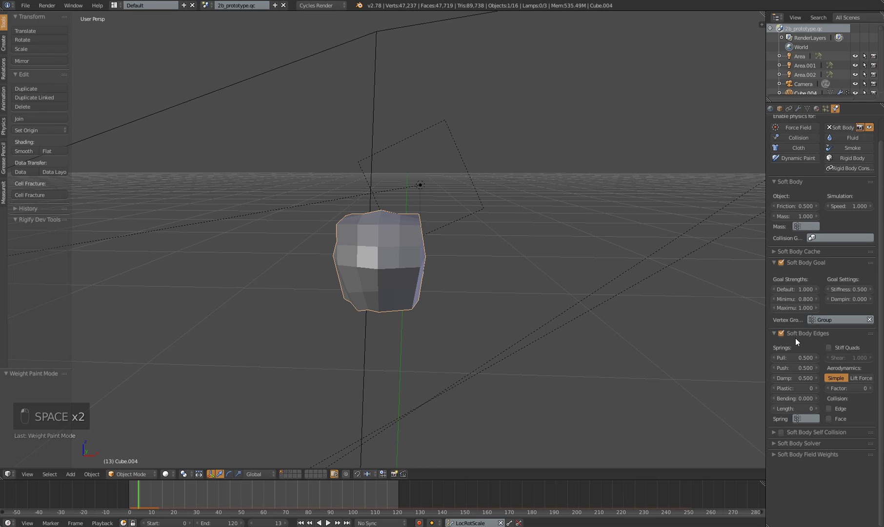
Play the soft body simulation with the weighted goal, rewind it to the start and play it again
key(space)
key(space)
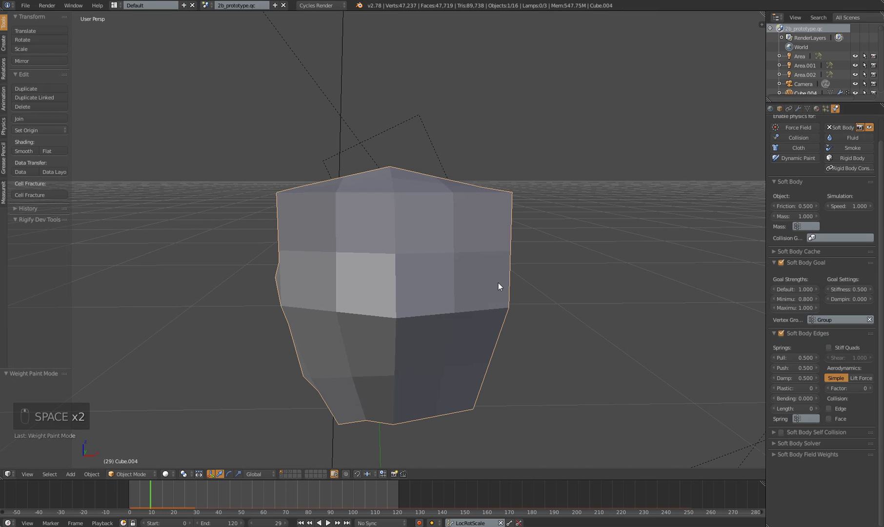
key(Down)
key(space)
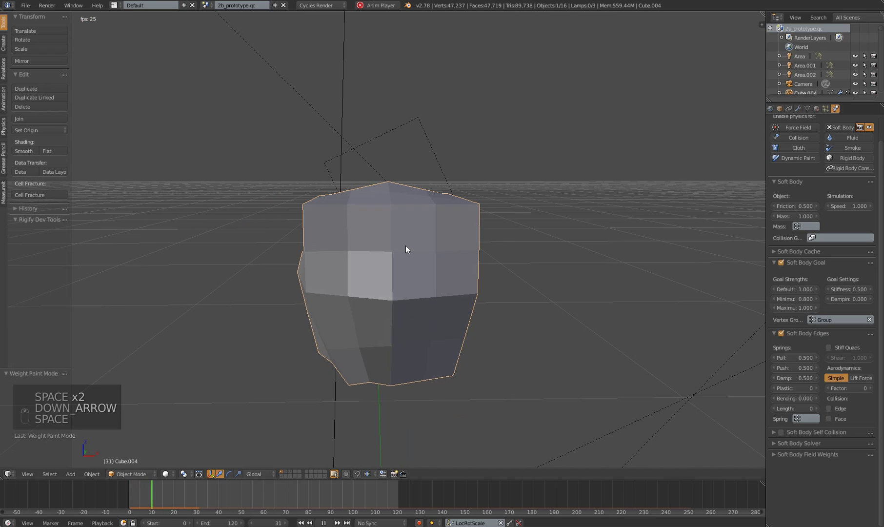
Move the cage while the simulation plays to test its jiggle, and clear its location again
key(g)
click(387, 208)
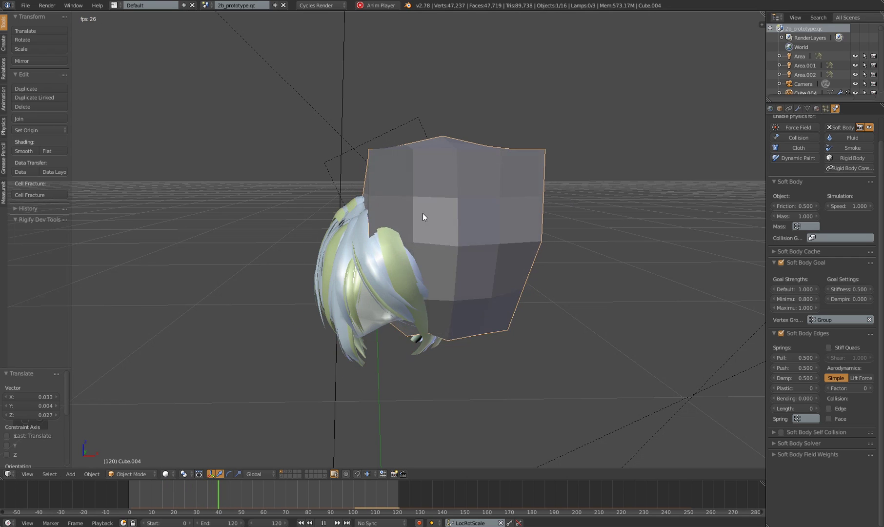
key(alt+g)
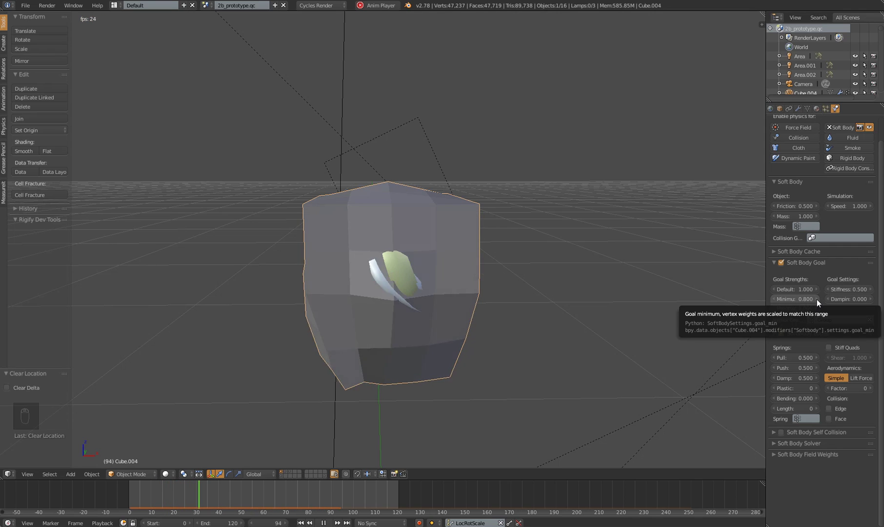
Set the cage's Soft Body Goal minimum to 0.900, goal stiffness to 0.900 and goal damping to 0.300
click(817, 299)
click(871, 289)
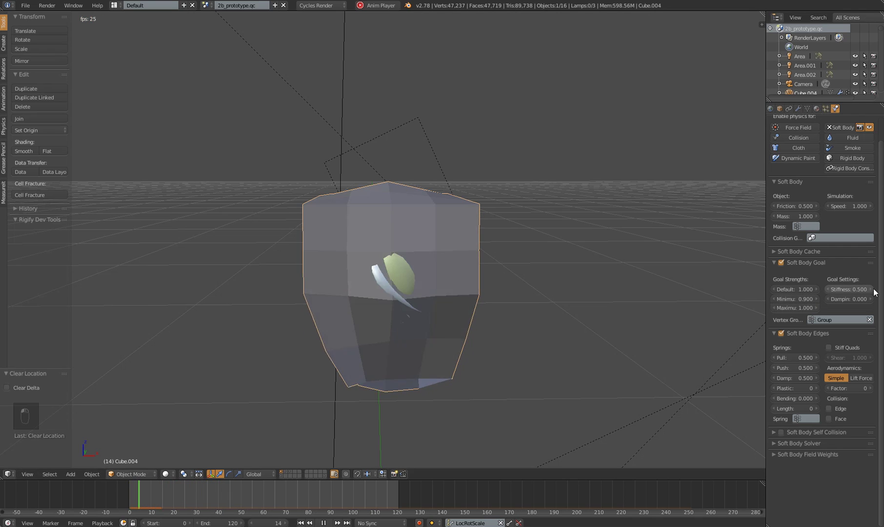
click(872, 290)
click(871, 290)
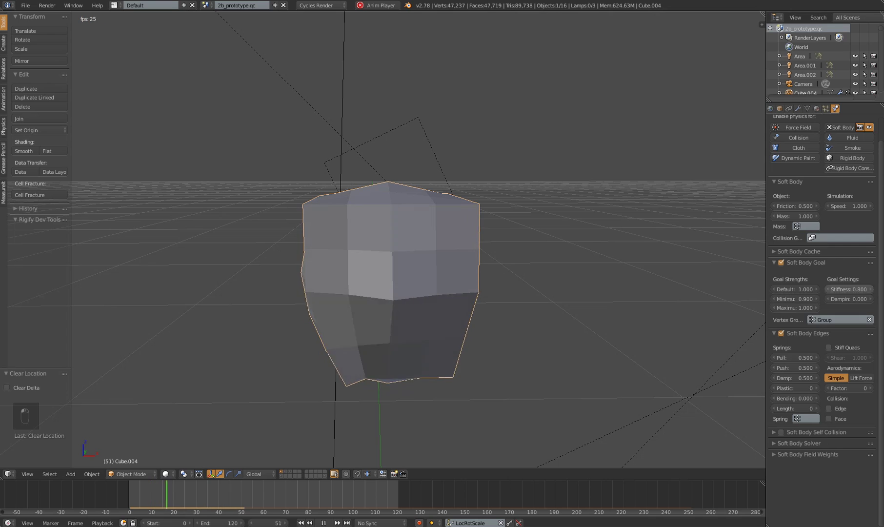
click(871, 290)
middle_drag(423, 262, 509, 308)
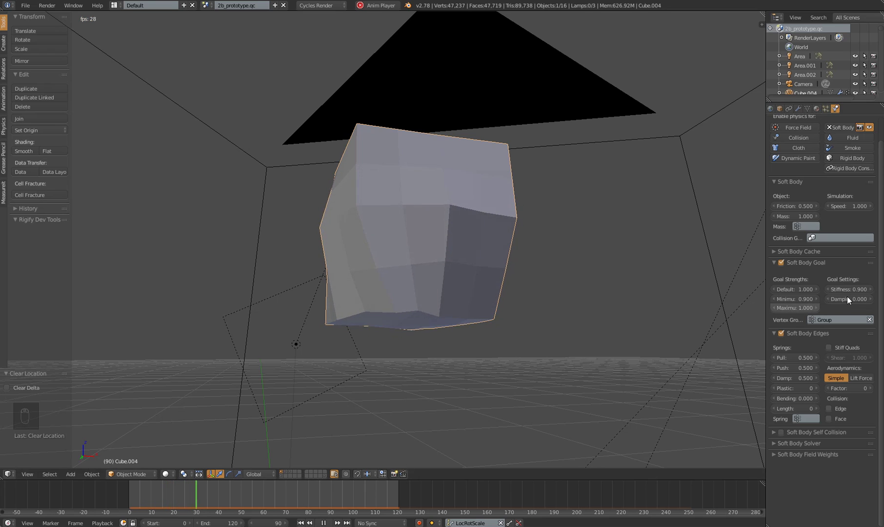
click(870, 299)
click(869, 298)
click(870, 299)
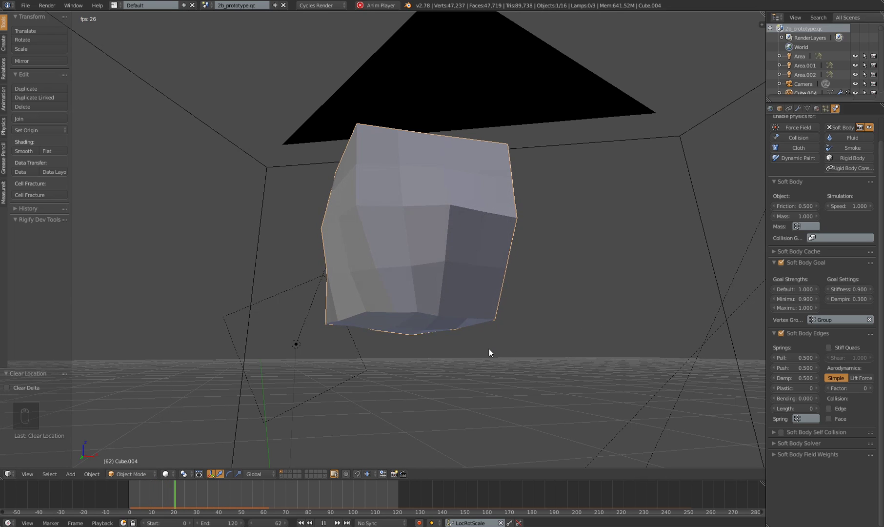
Test the new goal settings by moving the cage during playback, clear its location, replay the simulation and stop it
middle_drag(554, 272, 522, 300)
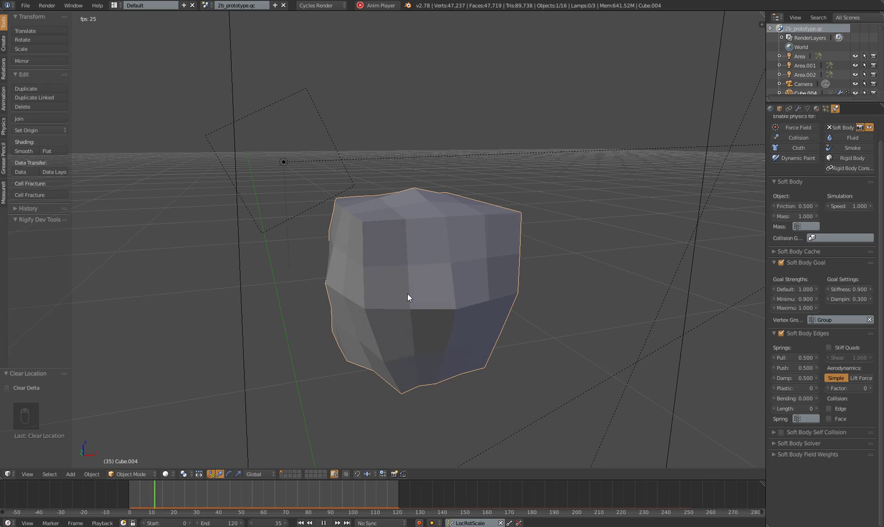
key(space)
key(space)
key(g)
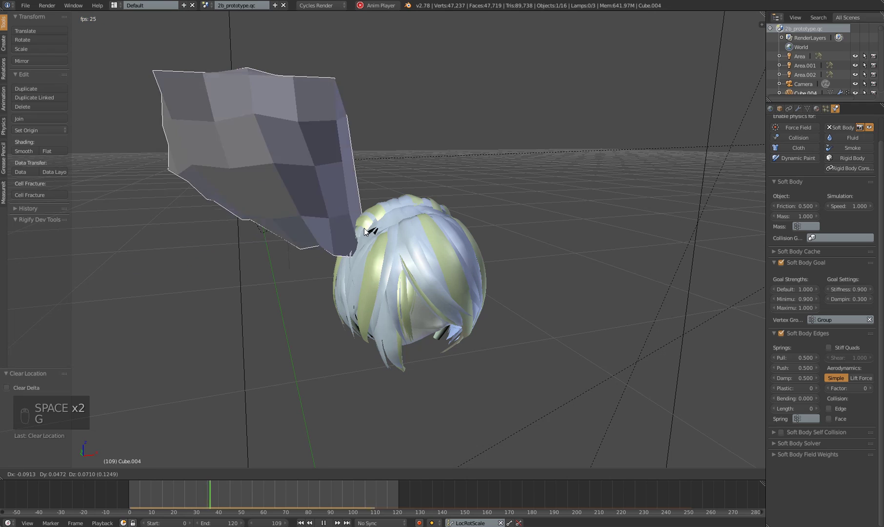
click(364, 228)
key(alt+g)
key(space)
key(space)
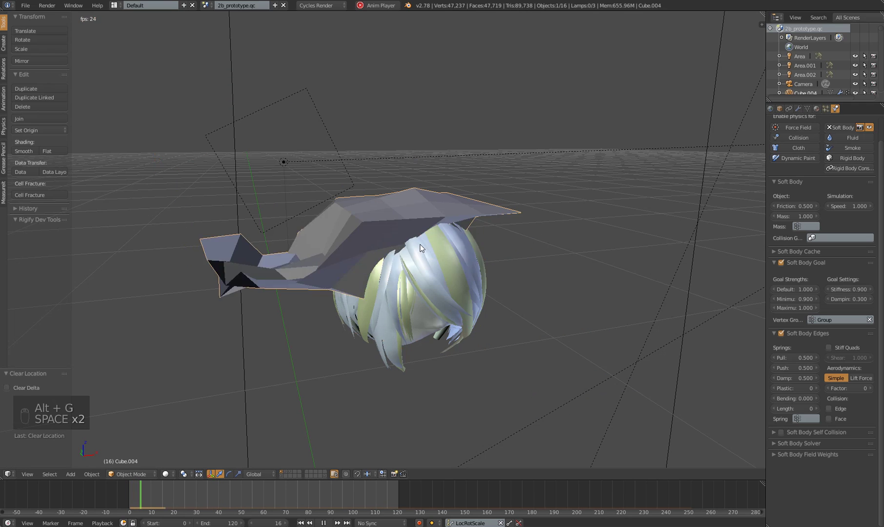
key(Down)
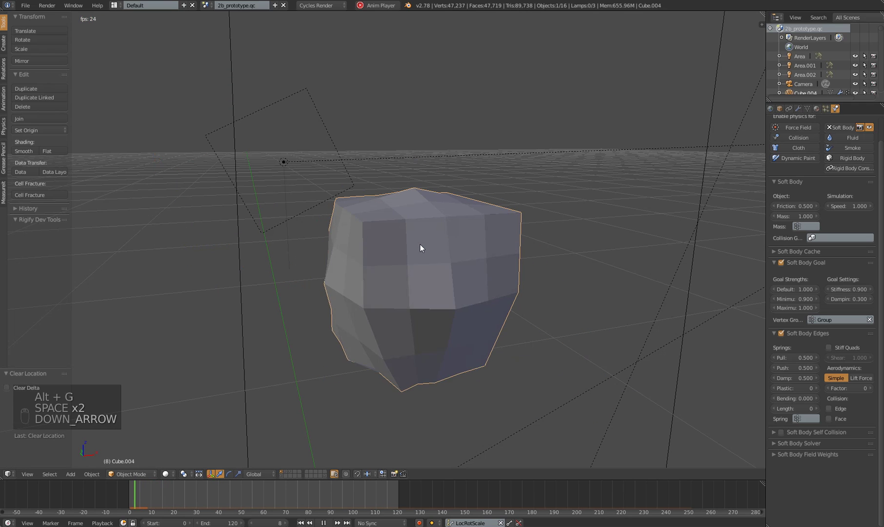
key(space)
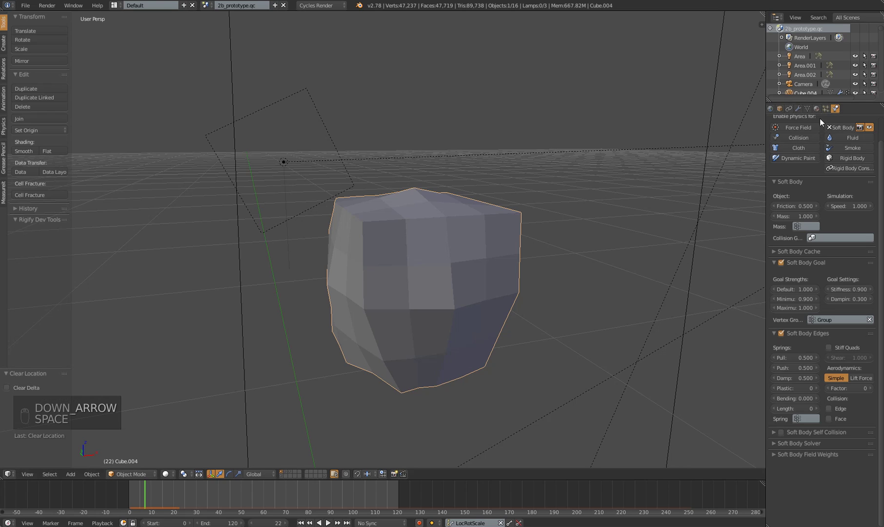
Select the hair object inside the cage, move it out and clear its location again
right_click(459, 269)
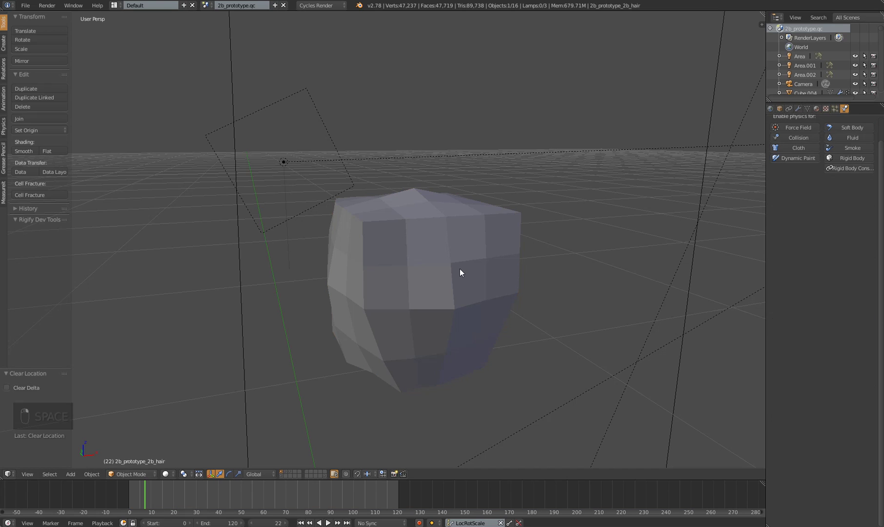
key(g)
click(309, 195)
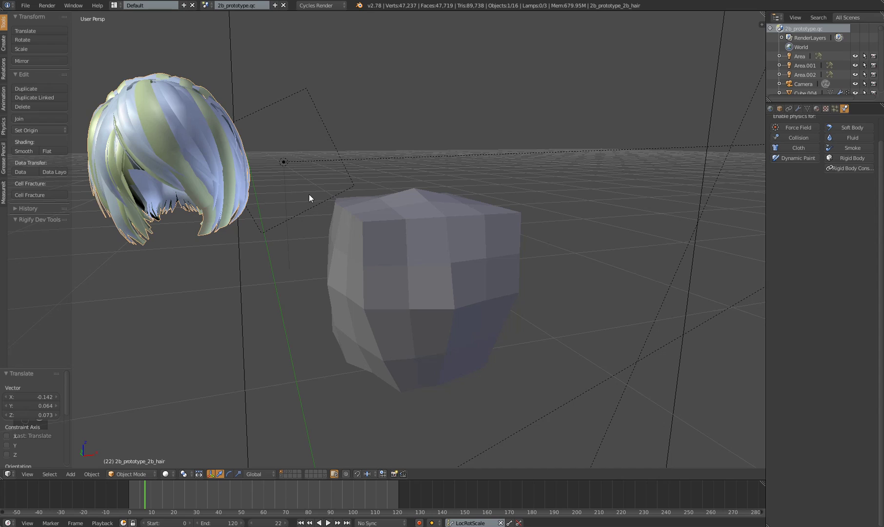
key(alt+g)
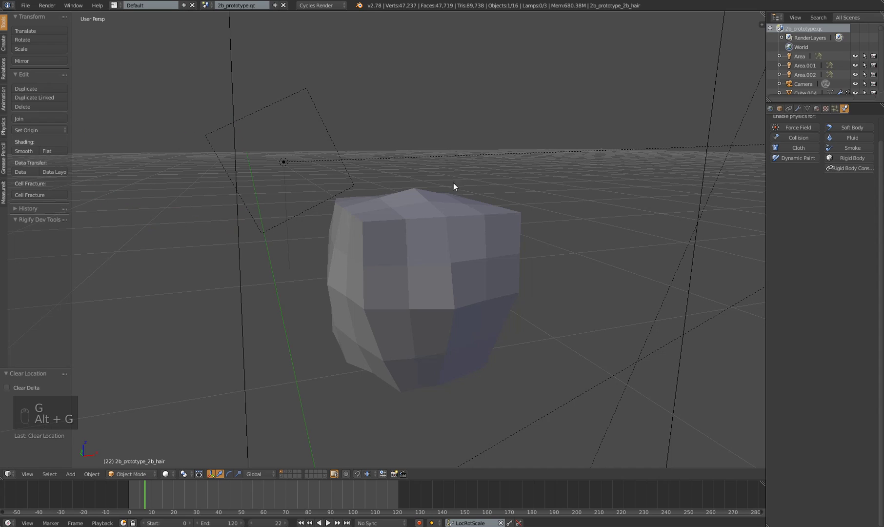
Remove the old Mesh Deform modifier and the Armature modifier without a target from the hair
click(800, 109)
click(874, 239)
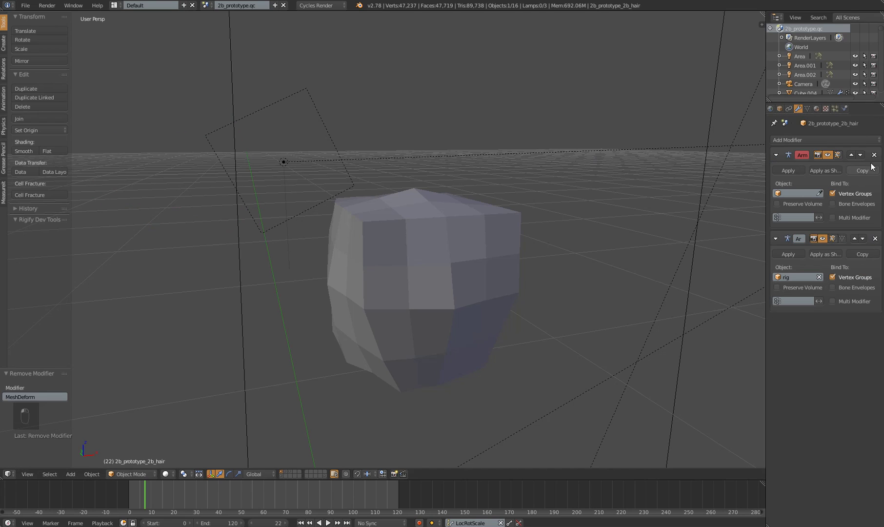
click(874, 155)
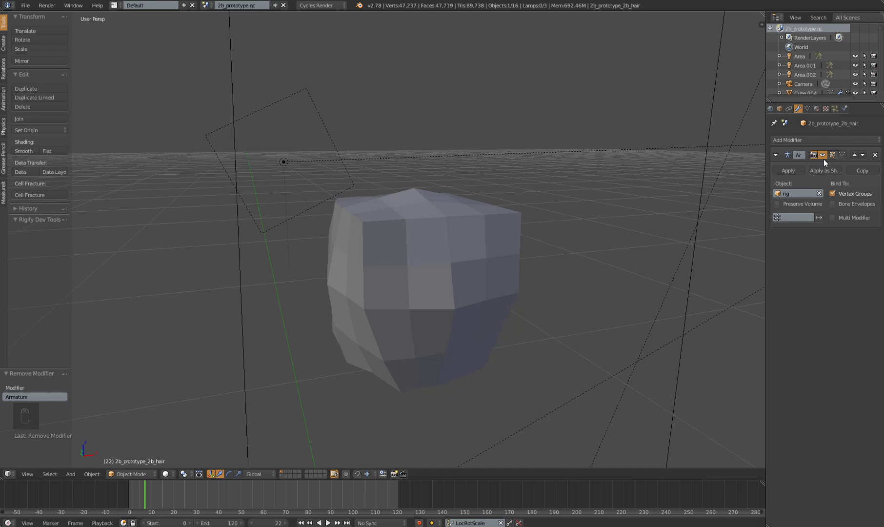
Add a new Mesh Deform modifier to the hair
middle_drag(473, 222, 492, 225)
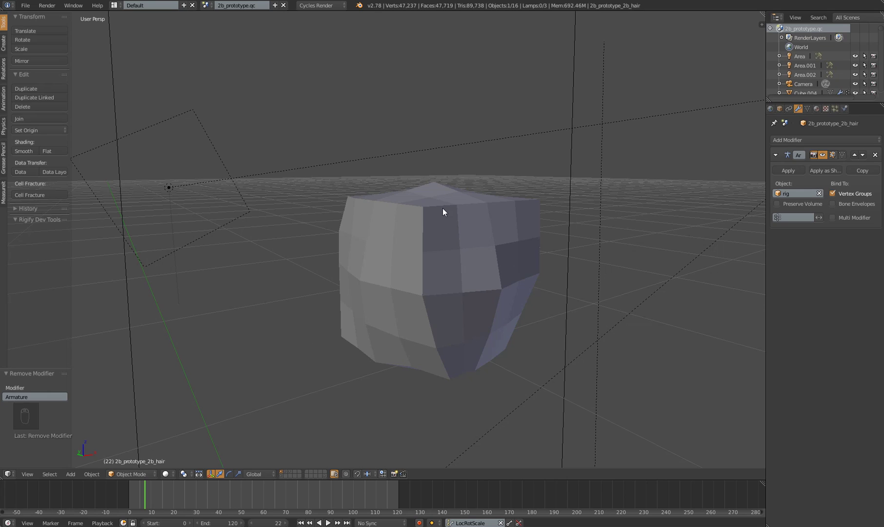
click(820, 140)
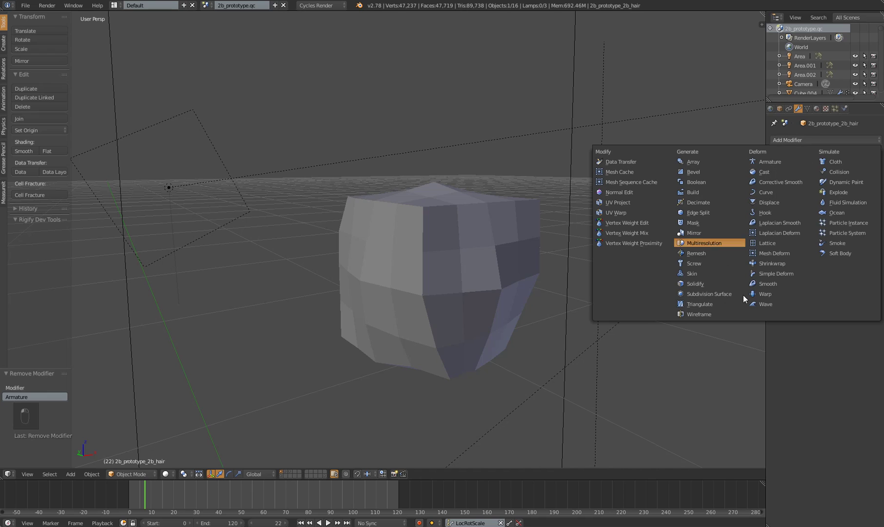
click(784, 253)
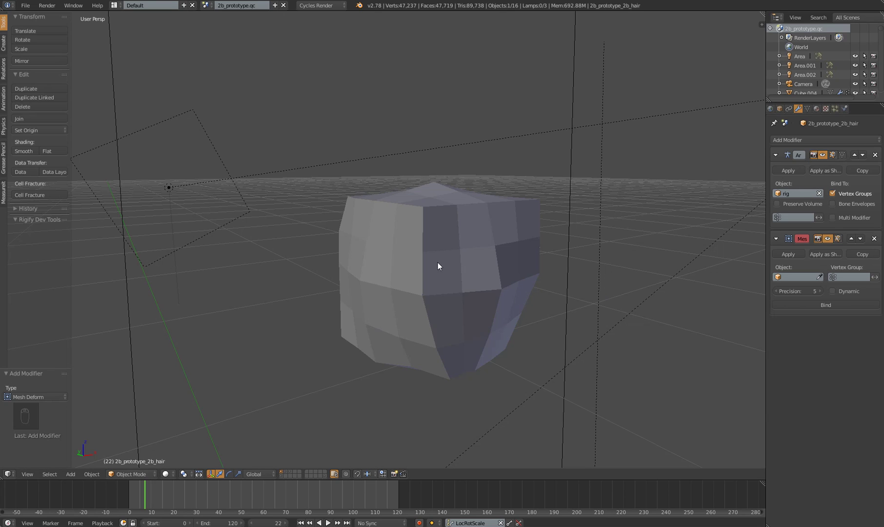
Move the cage aside by about 0.183 in X and -0.122 in Y, and inspect the uncovered hair
right_click(466, 266)
key(g)
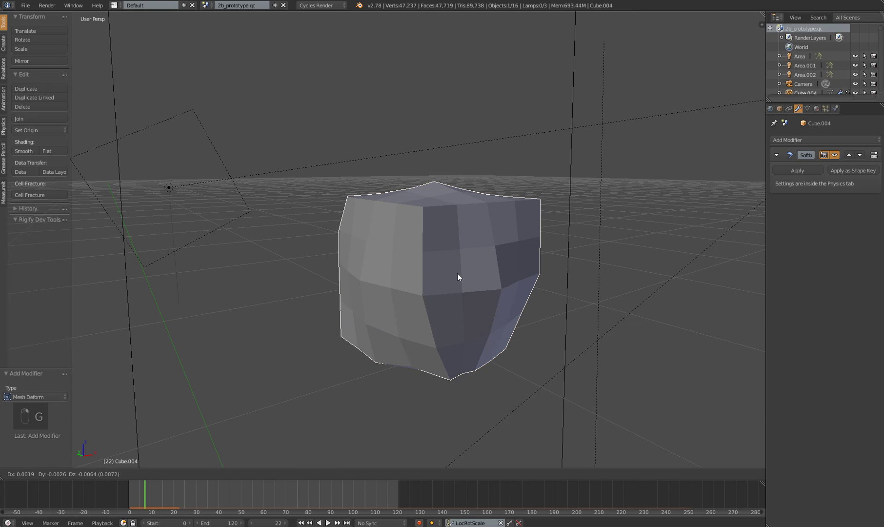
right_click(425, 274)
key(g)
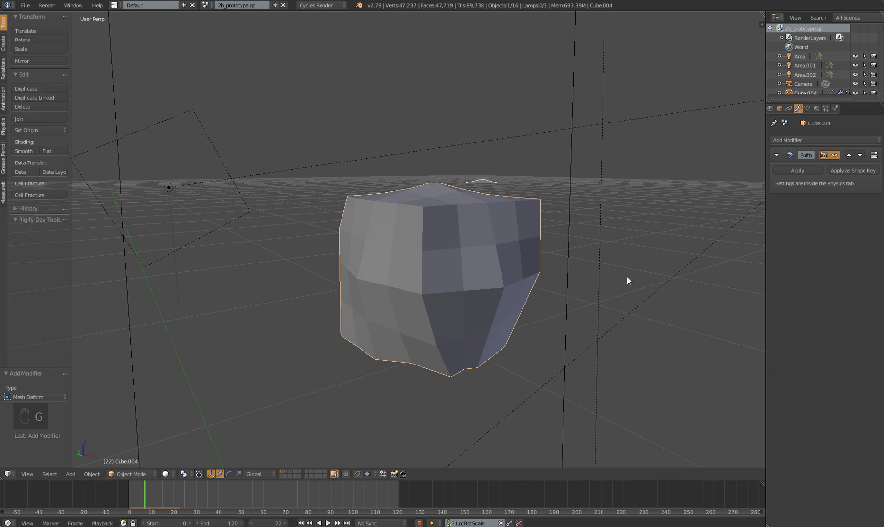
click(748, 281)
right_click(452, 243)
scroll(532, 279, down, 4)
middle_drag(532, 279, 369, 241)
scroll(369, 242, up, 4)
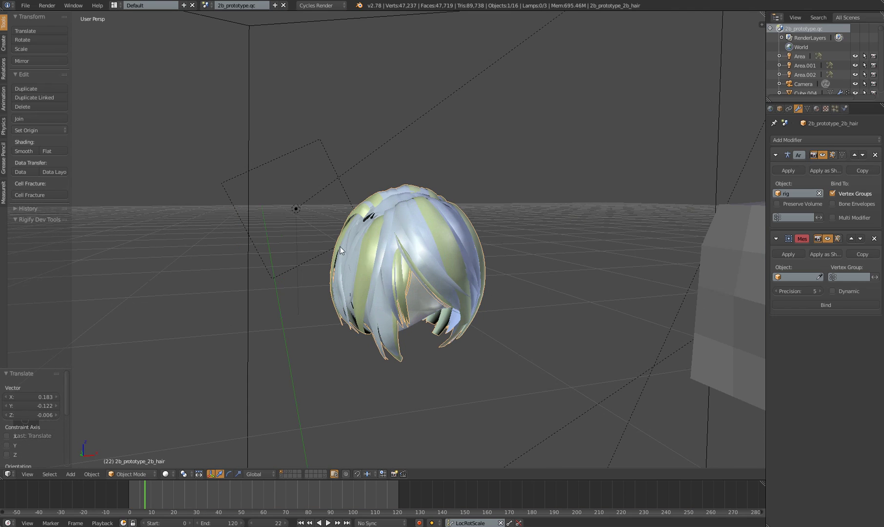
middle_drag(400, 259, 377, 271)
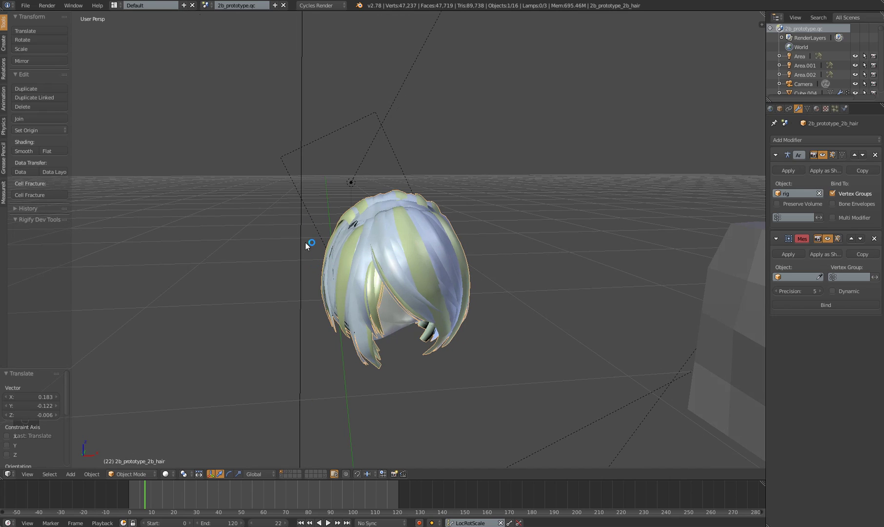
scroll(736, 257, down, 4)
Select the cage and clear its location to put it back over the hair
right_click(562, 289)
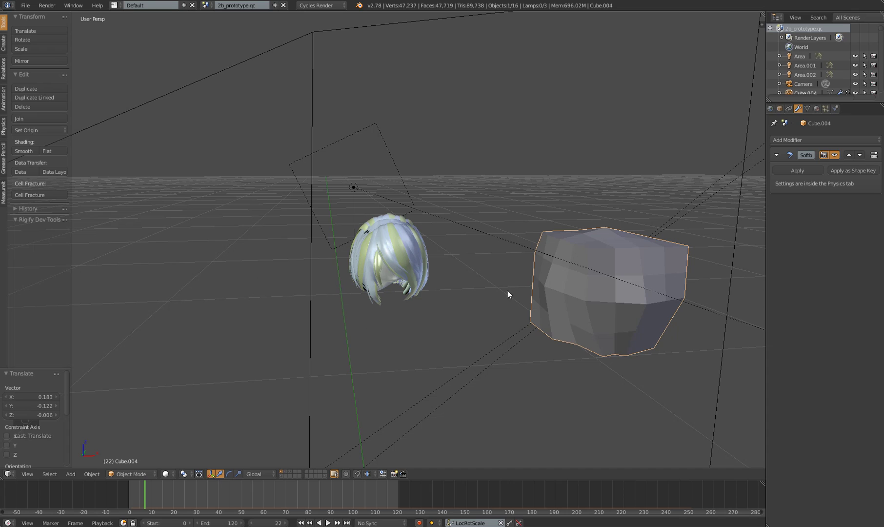
key(alt+g)
scroll(440, 284, up, 2)
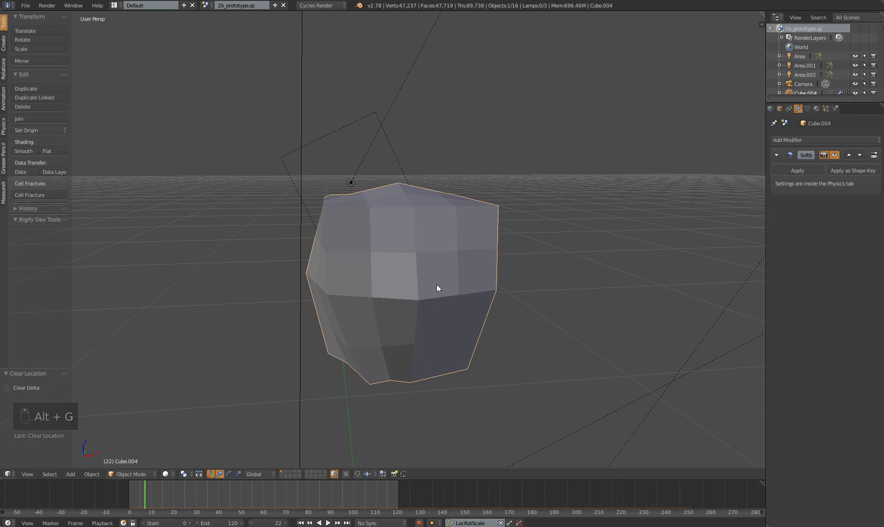
Set the cage Cube.004 as the target of the hair's Mesh Deform modifier and bind it with precision 5
right_click(430, 260)
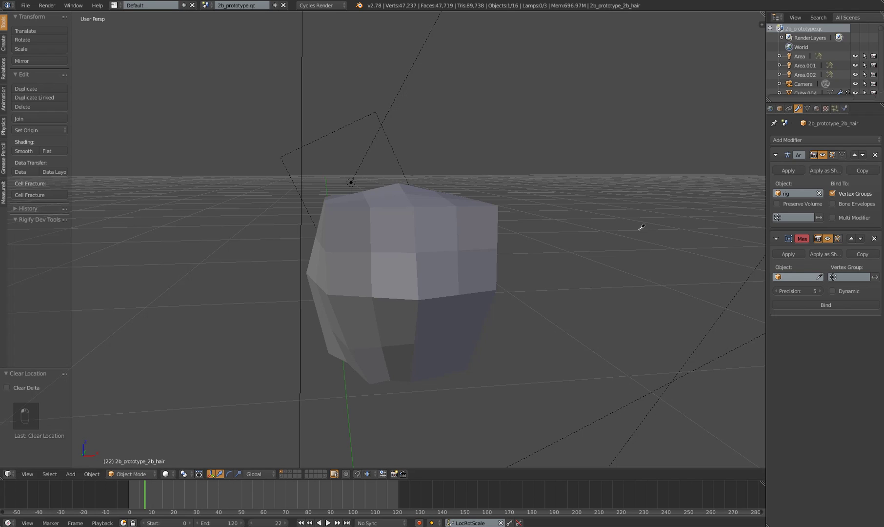
click(492, 210)
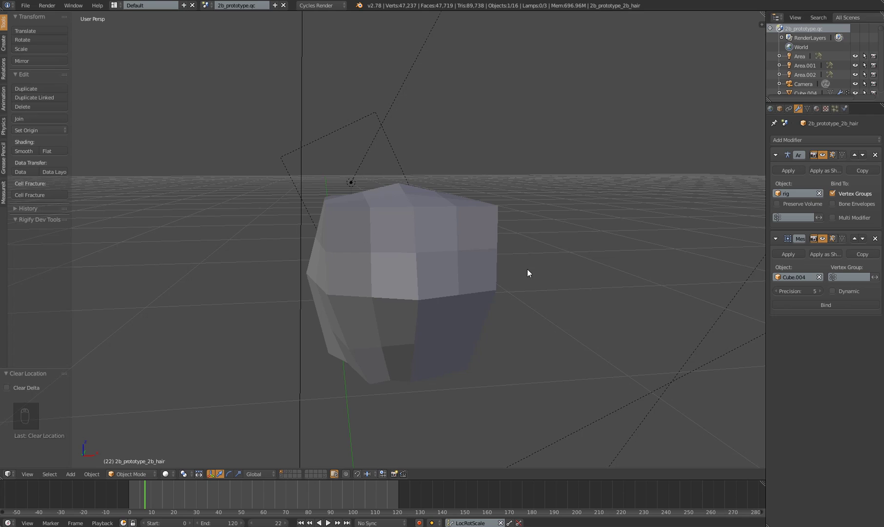
scroll(495, 286, up, 3)
middle_drag(464, 282, 486, 287)
scroll(485, 287, down, 2)
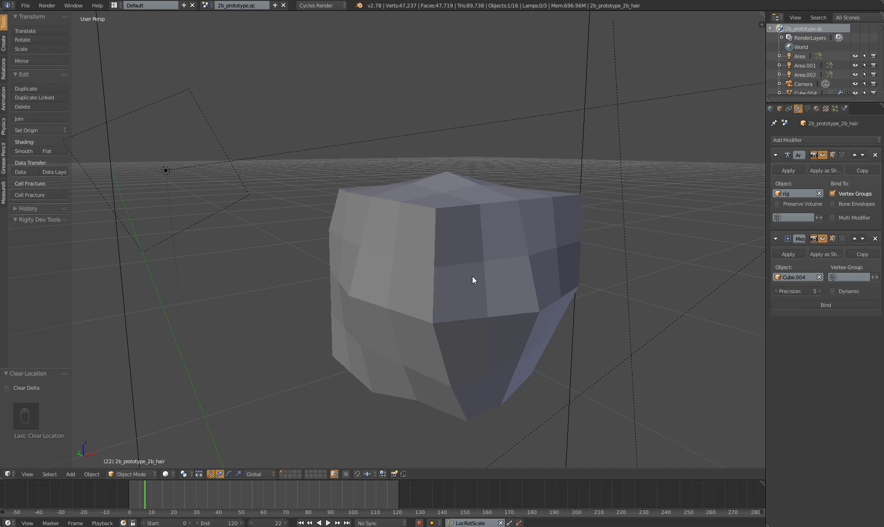
middle_drag(473, 276, 344, 253)
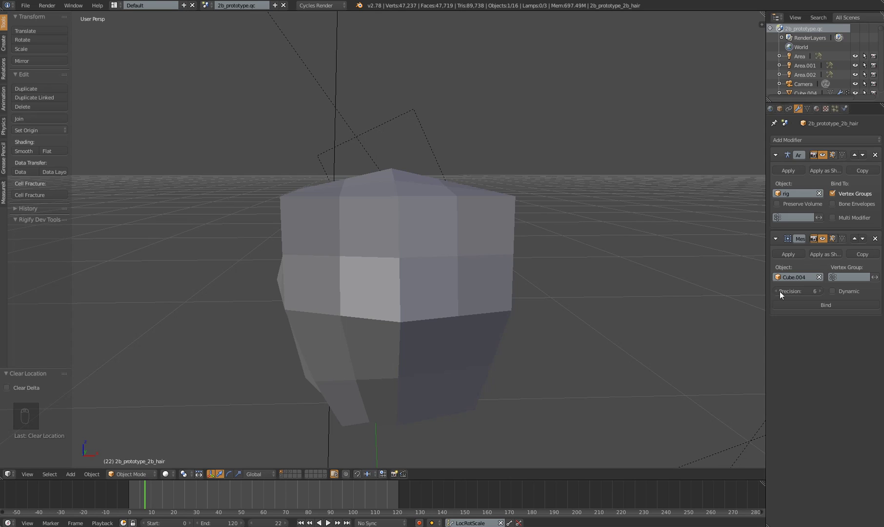
click(819, 291)
click(777, 292)
click(812, 306)
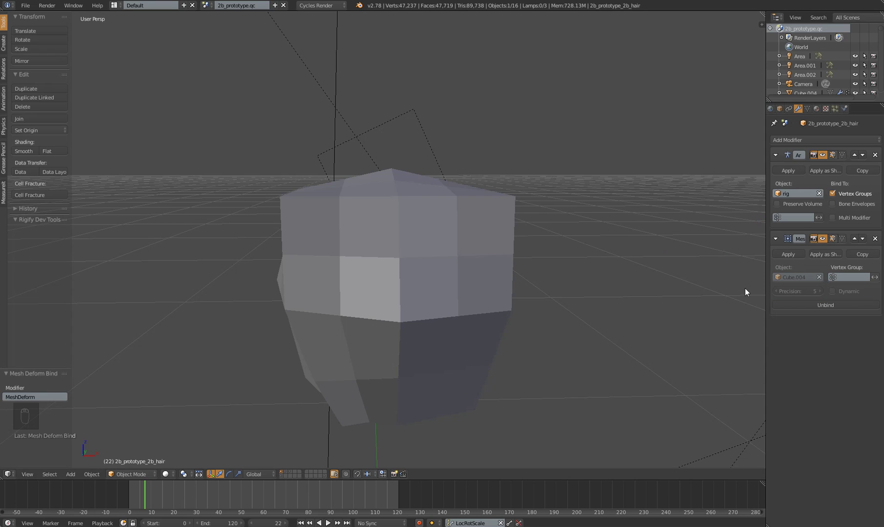
Select the cage and hide it so only the hair is displayed
scroll(536, 291, down, 2)
middle_drag(416, 253, 445, 248)
scroll(433, 249, up, 2)
right_click(428, 255)
key(h)
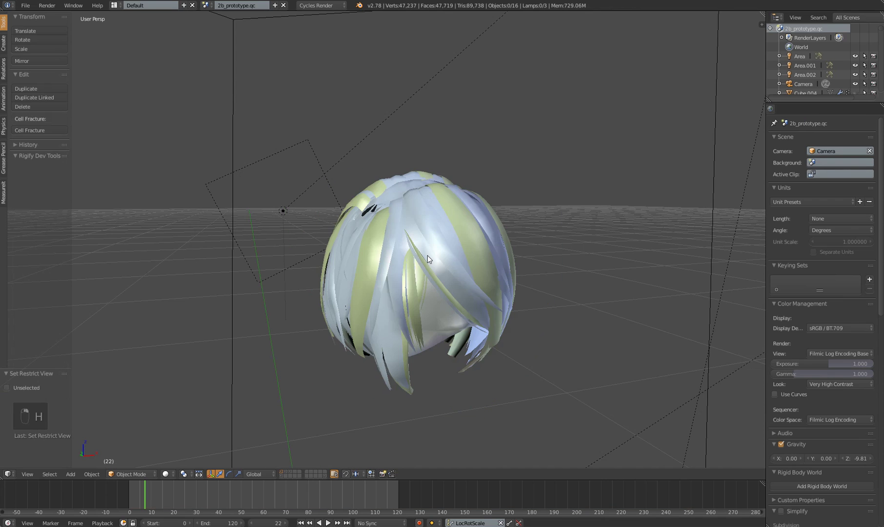
Play the animation, examine the hair's deformation from the front and stop the playback
key(space)
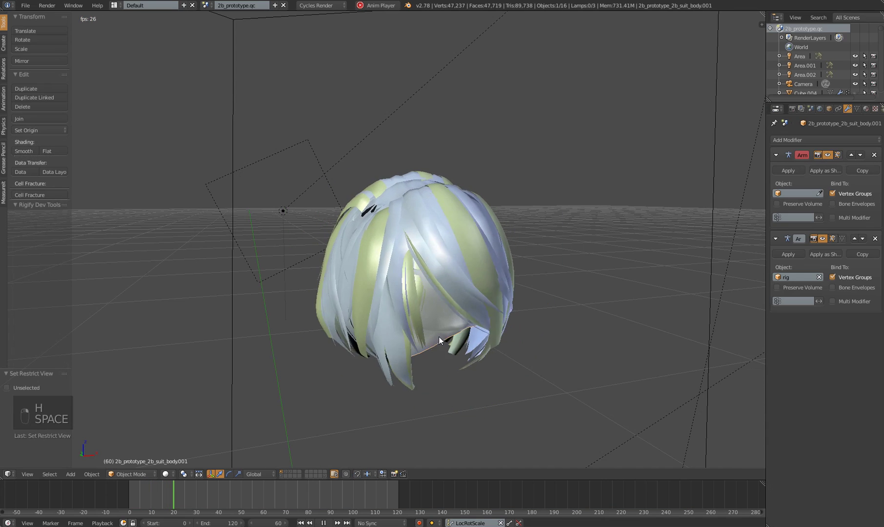
scroll(509, 335, down, 4)
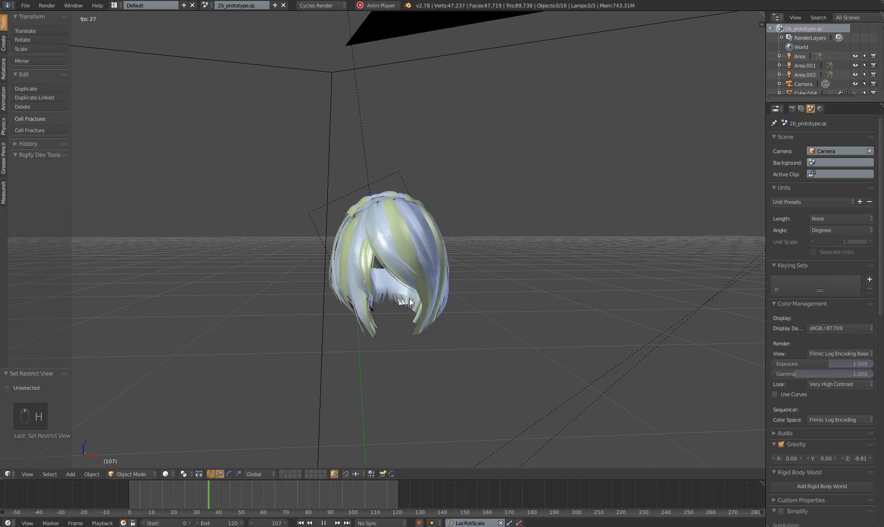
middle_drag(492, 334, 408, 296)
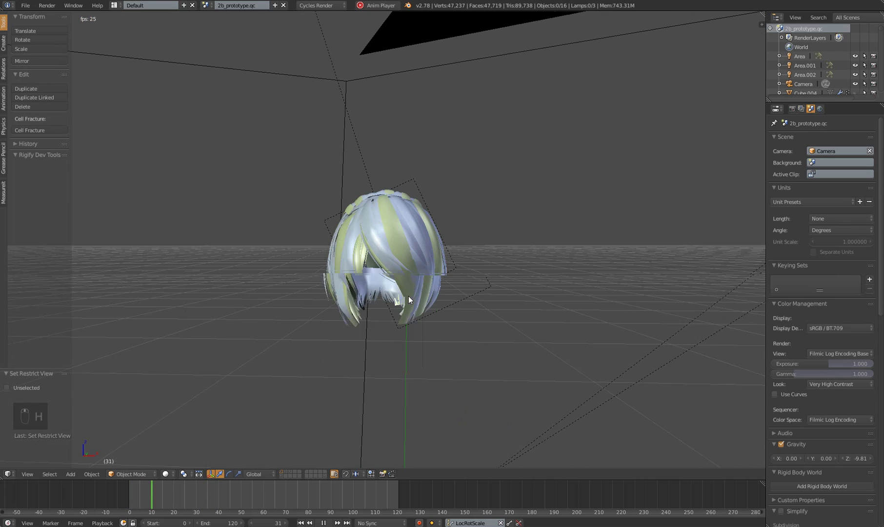
key(space)
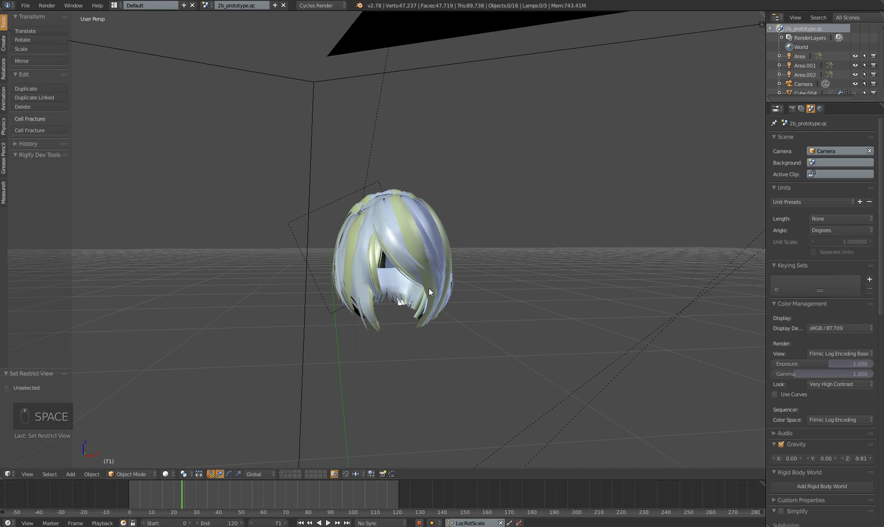
Replay the hair animation briefly and return the timeline to frame 0
key(Down)
key(space)
key(space)
key(Down)
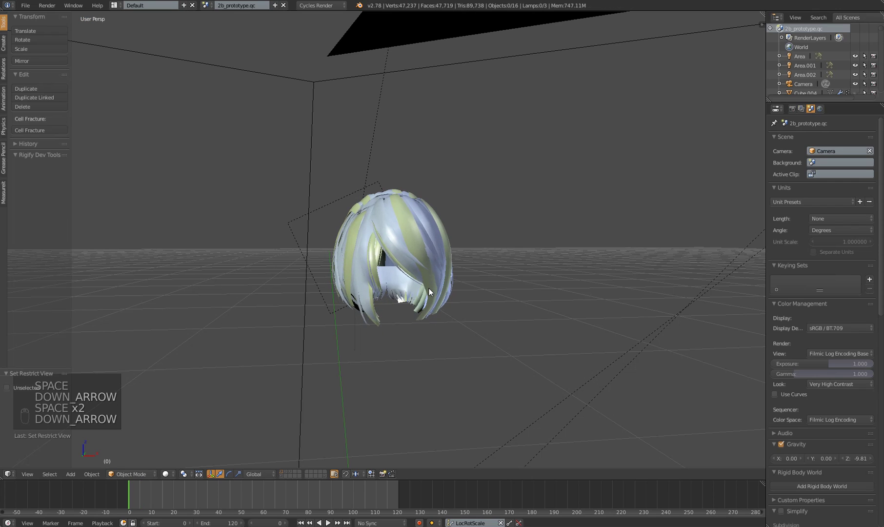
key(1)
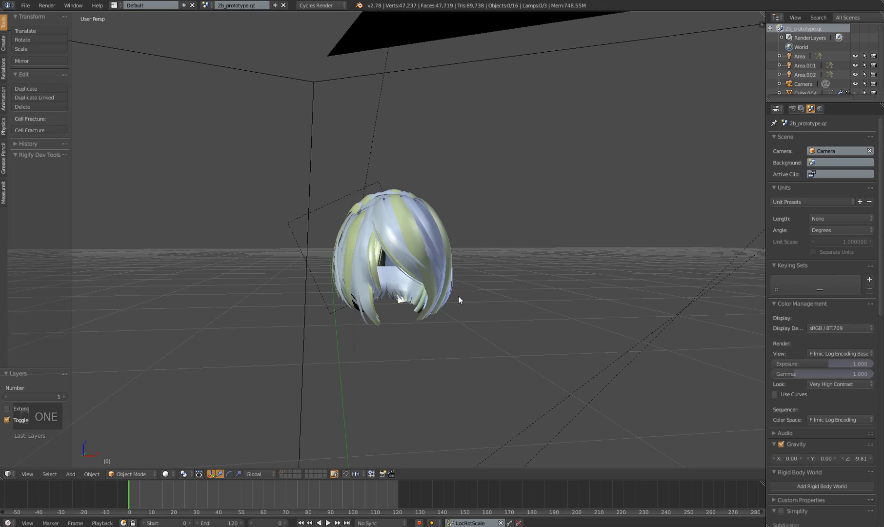
Undo the recent reveal and hide operations until the cage Cube.004 is shown and selected
key(alt+h)
scroll(454, 278, up, 4)
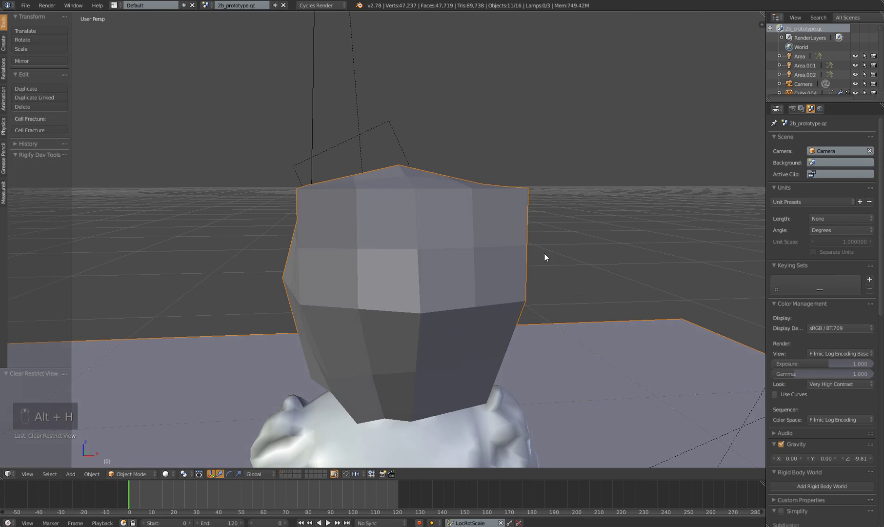
key(ctrl+z)
key(ctrl+z)
key(ctrl+z)
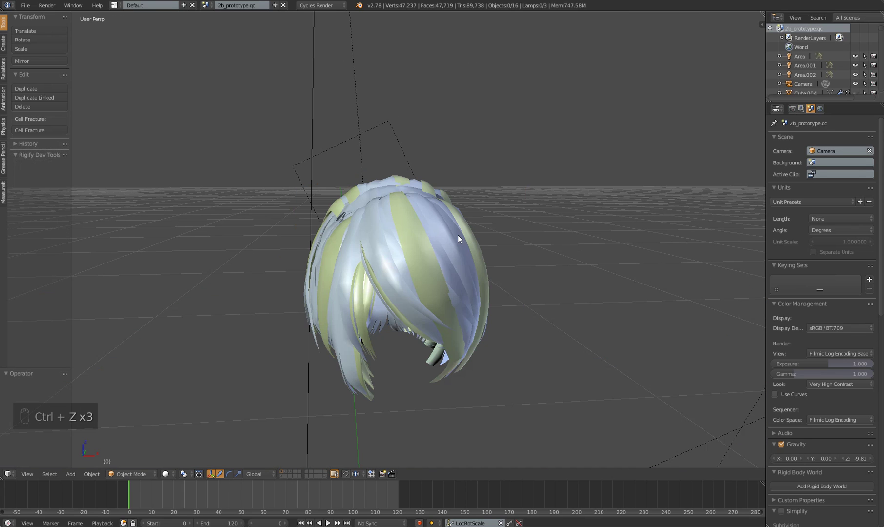
key(ctrl+z)
key(ctrl+z)
key(ctrl+z)
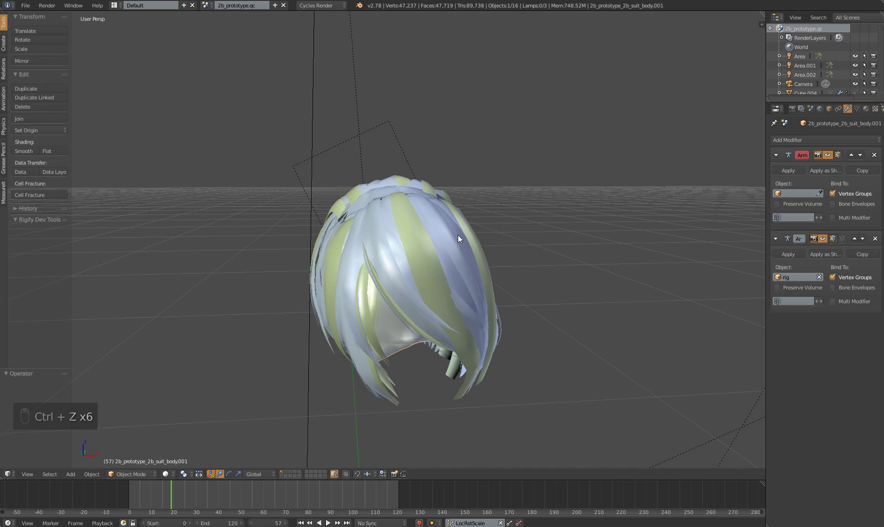
key(ctrl+z)
key(KP_Decimal)
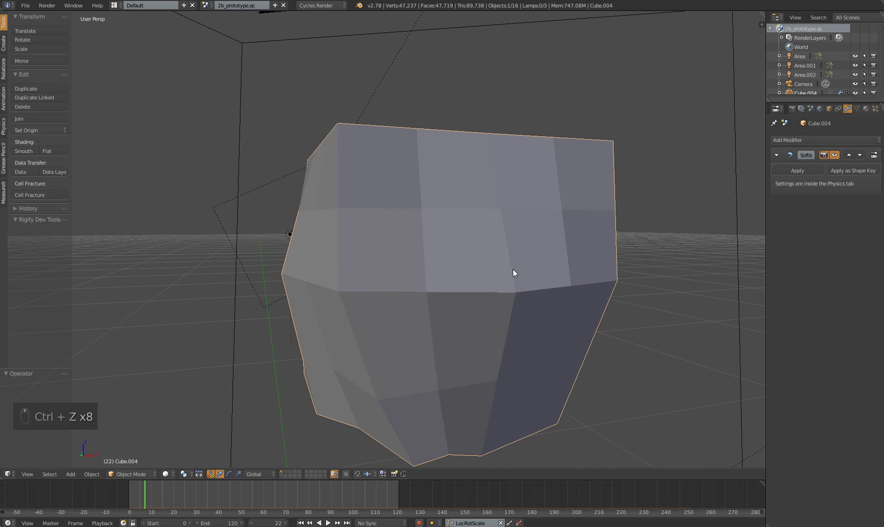
scroll(544, 254, down, 3)
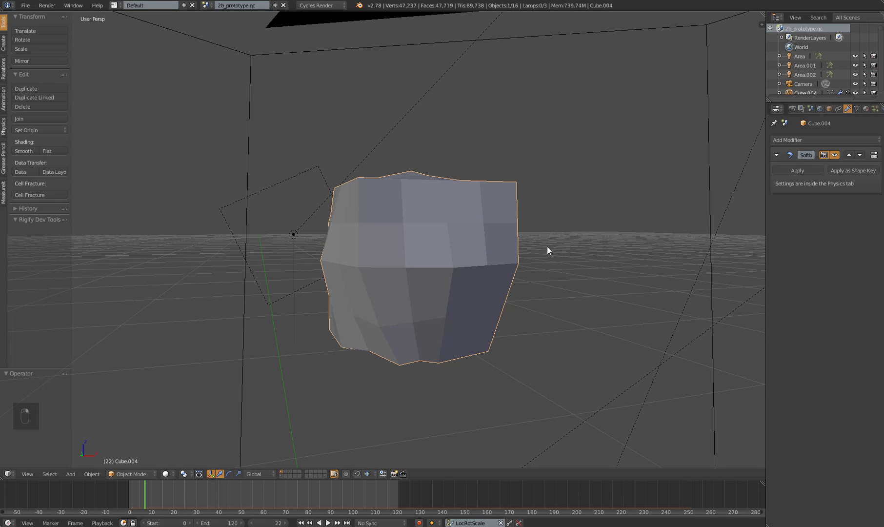
Parent the cage Cube.004 to the hair object with Object (Keep Transform)
shift+right_click(450, 210)
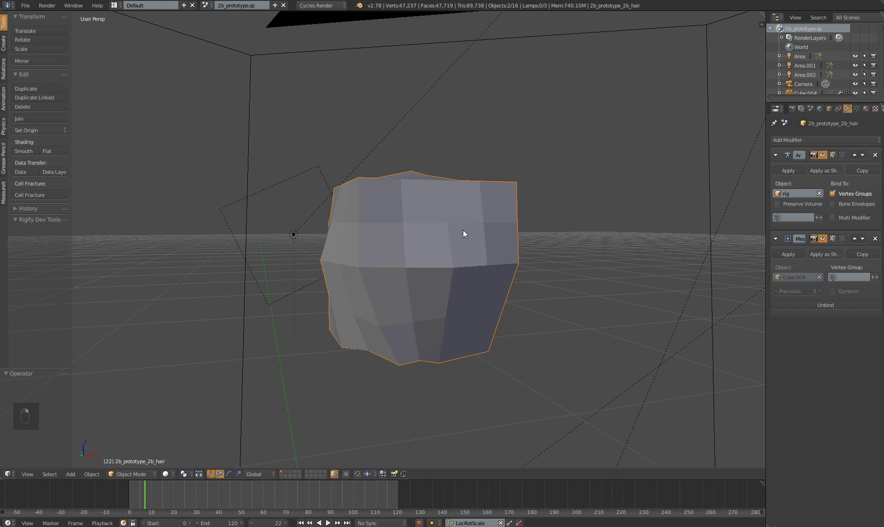
key(KP_Decimal)
scroll(467, 248, down, 8)
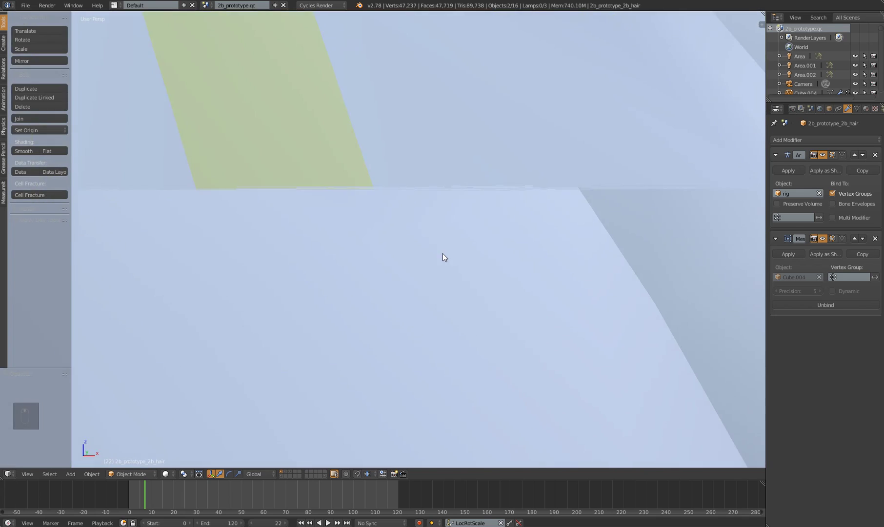
key(ctrl+p)
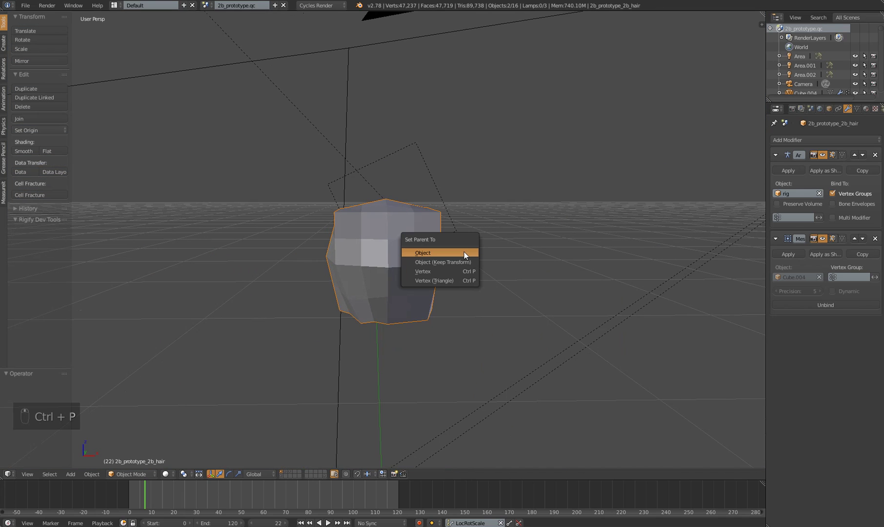
click(467, 262)
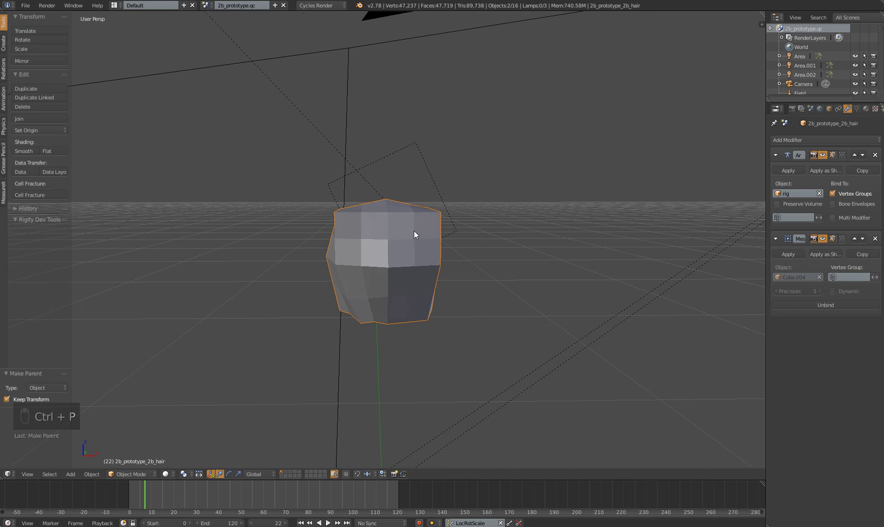
Hide the cage and the mesh inside the hair so only the hair is displayed, and start the animation
key(h)
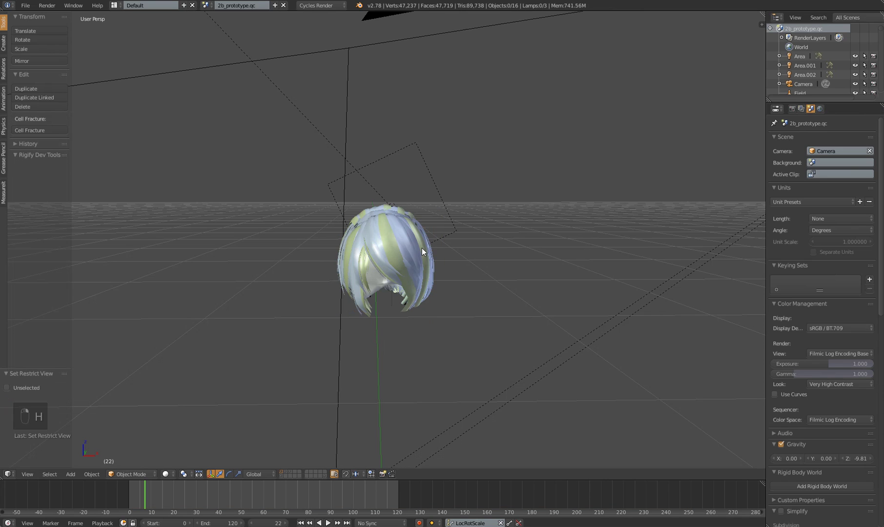
right_click(379, 283)
key(h)
middle_drag(389, 284, 400, 275)
scroll(400, 275, up, 2)
key(space)
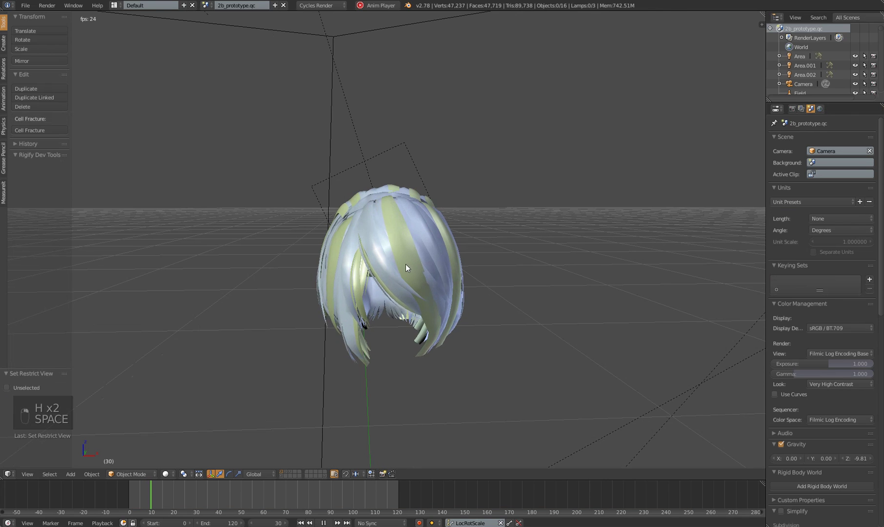
Move the hair around during playback to test how it follows the cage, and clear its location
right_click(408, 255)
key(g)
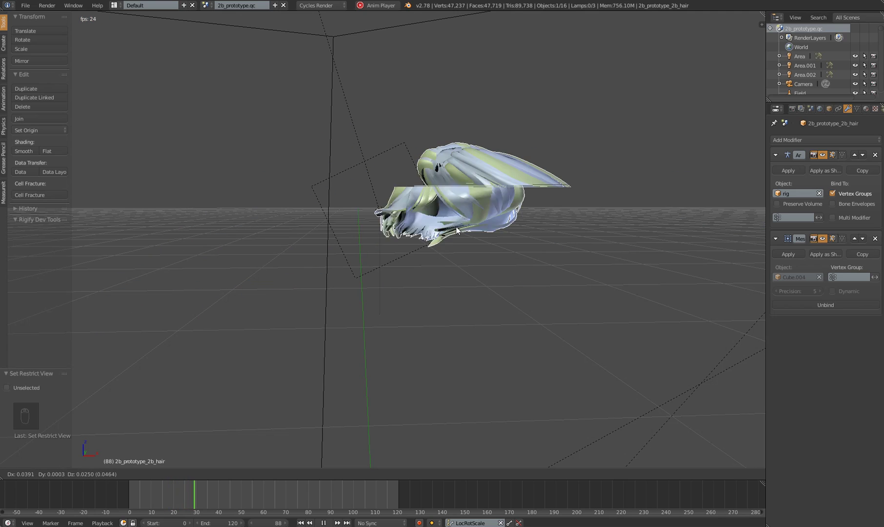
click(412, 224)
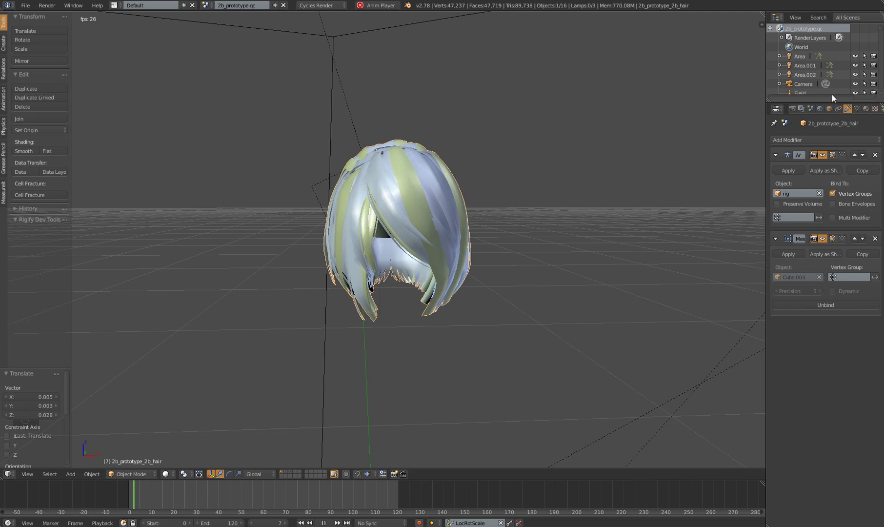
scroll(832, 108, down, 3)
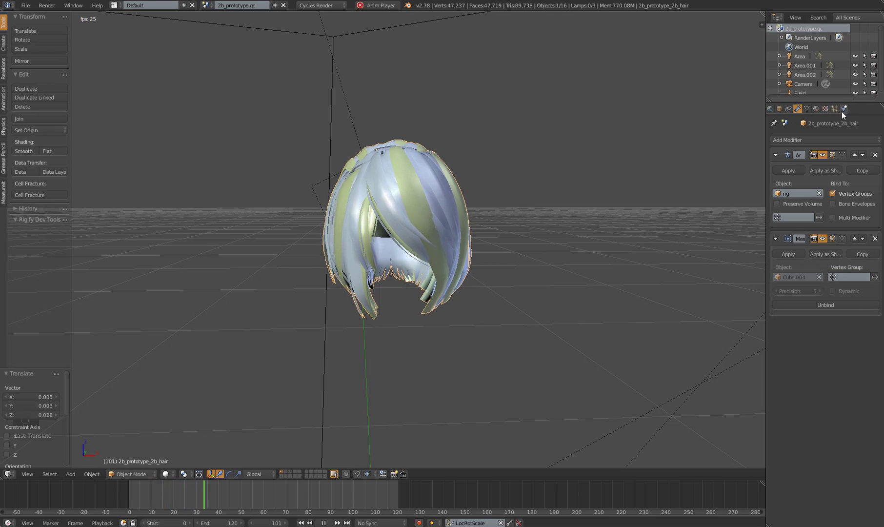
key(g)
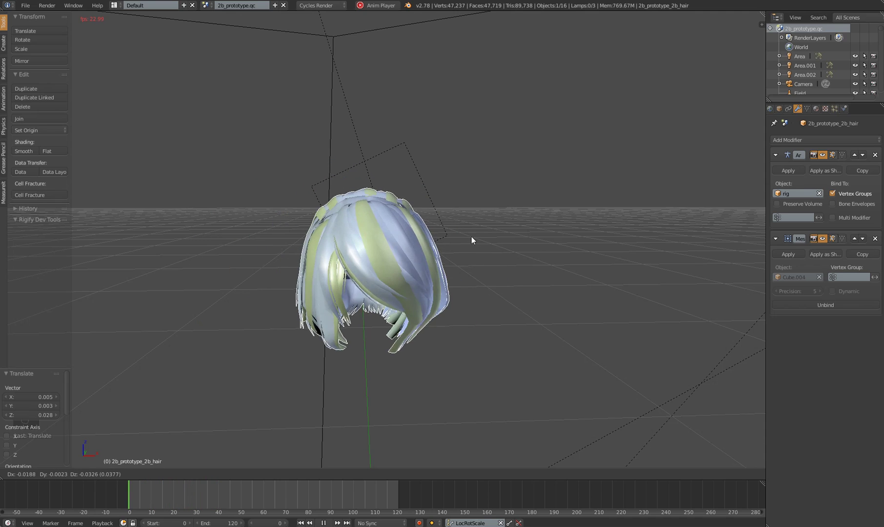
click(488, 242)
key(alt+g)
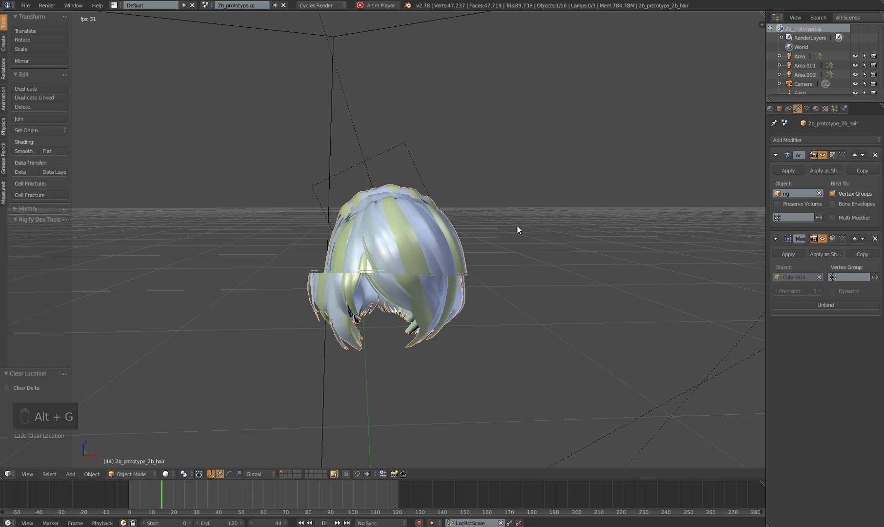
Examine the hair's deformation from the back and front during playback, stop it and return to frame 0
middle_drag(417, 361, 546, 344)
scroll(326, 286, up, 1)
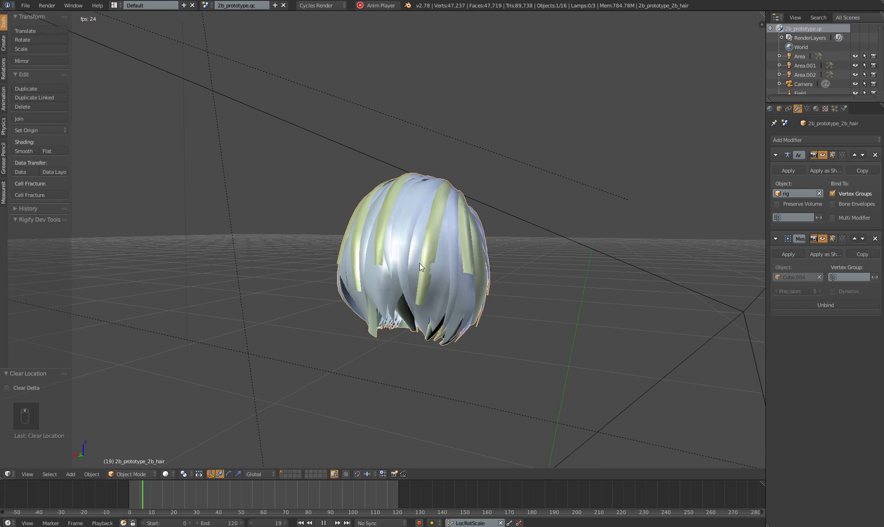
scroll(479, 271, up, 1)
middle_drag(479, 271, 484, 324)
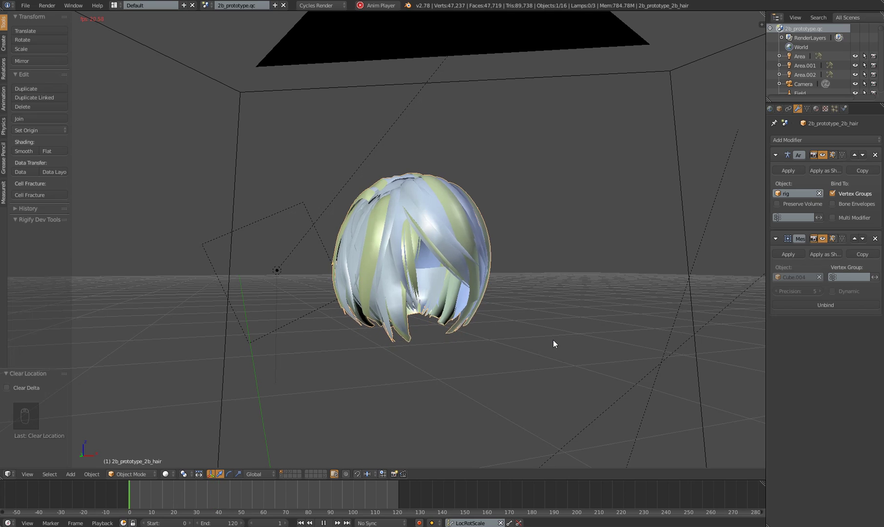
mouse_move(427, 224)
middle_down()
mouse_move(429, 236)
mouse_move(420, 223)
middle_up()
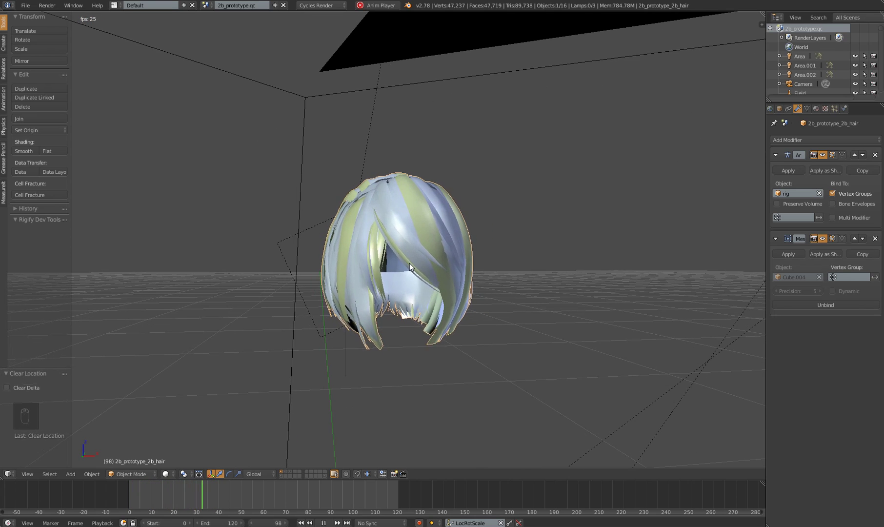
key(space)
key(Down)
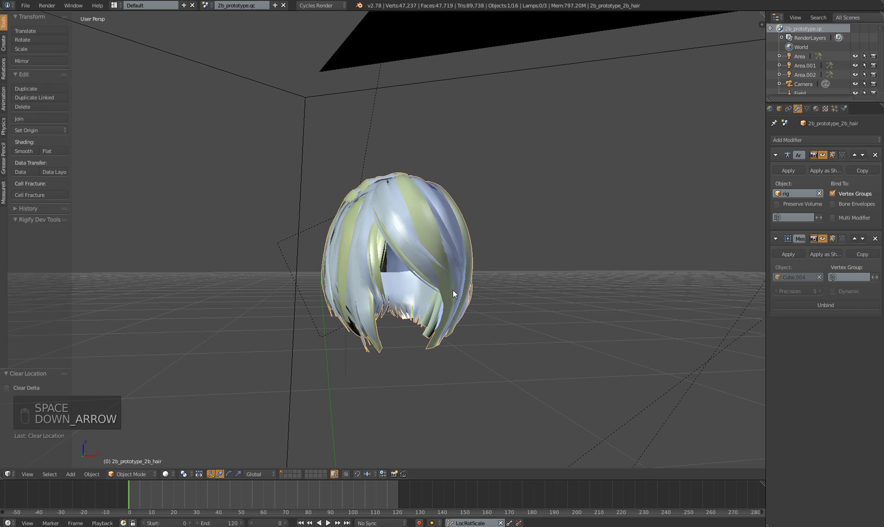
Reveal all hidden objects so the cage and the full character are displayed
middle_drag(438, 349, 464, 316)
key(alt+h)
middle_drag(480, 266, 480, 334)
key(shift+a)
mouse_move(492, 247)
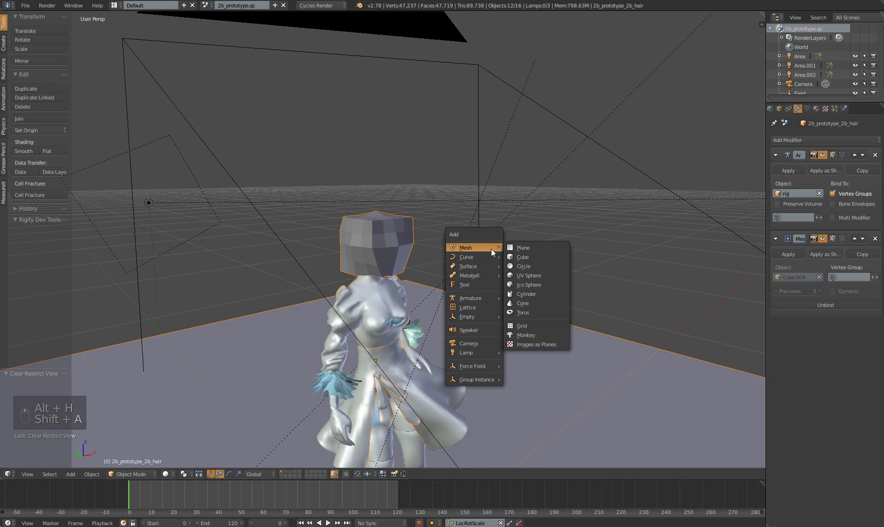
key(Escape)
key(x)
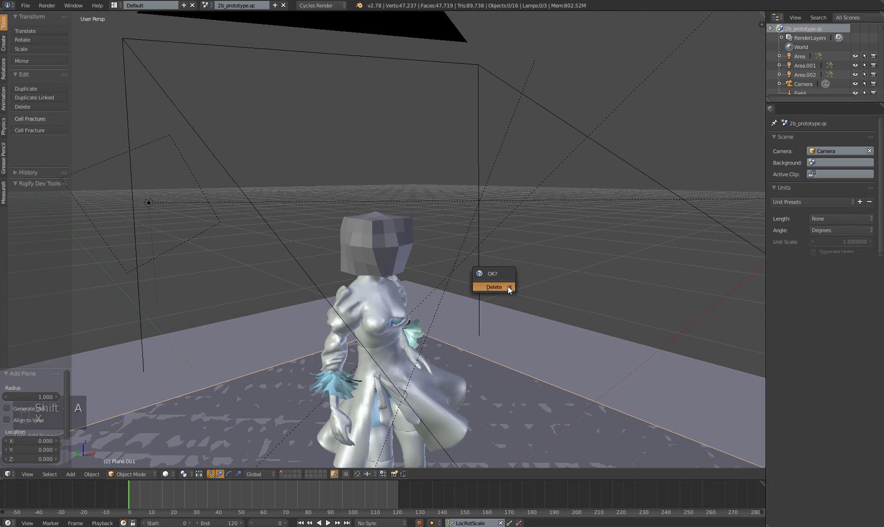
click(508, 286)
Add a UV sphere and scale it down to roughly the size of the character's head
key(shift+a)
mouse_move(508, 287)
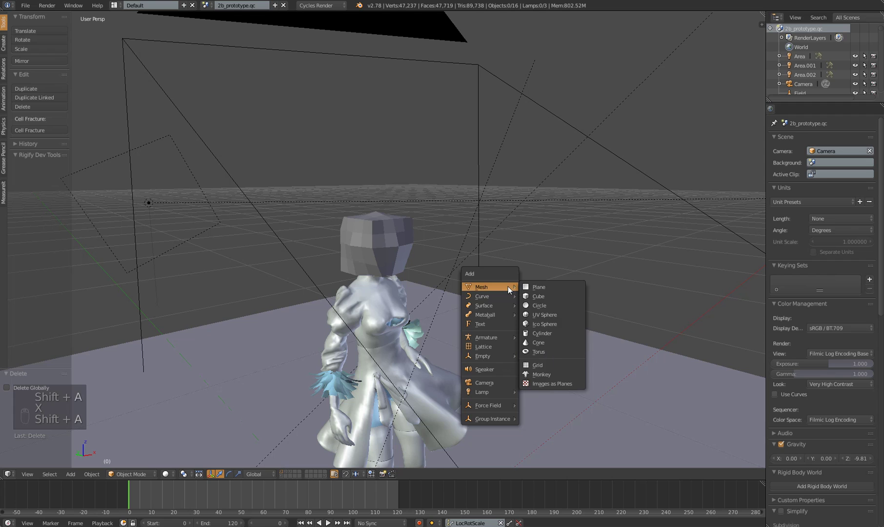
click(550, 315)
key(s)
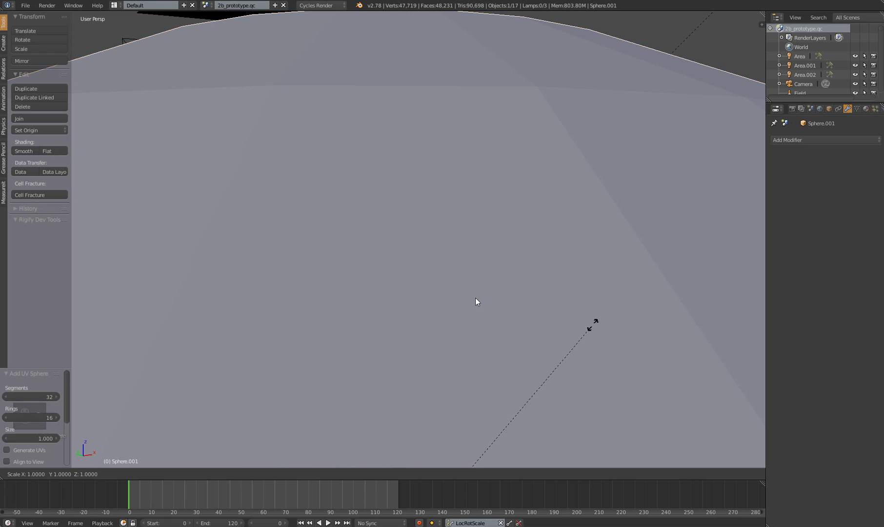
click(430, 404)
key(s)
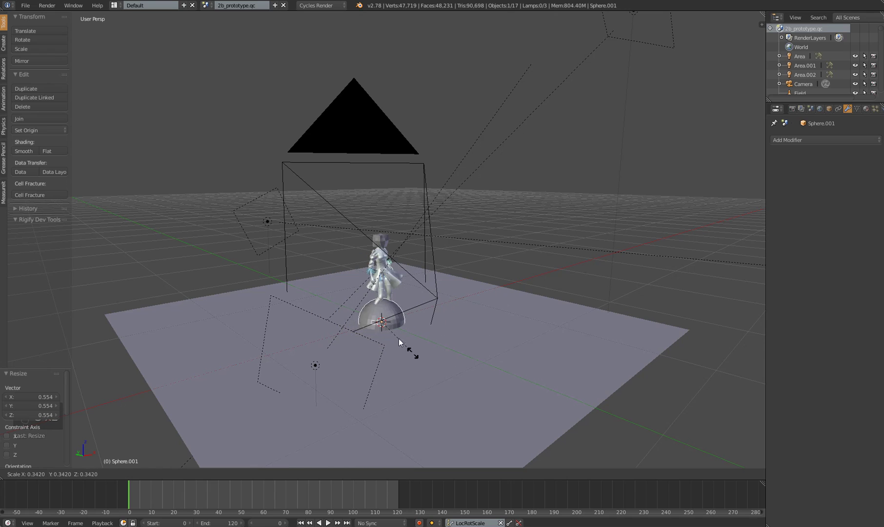
click(391, 333)
Move the sphere beside the character's head, by about X 0.23, Y -0.06 and Z 0.70
key(g)
click(424, 266)
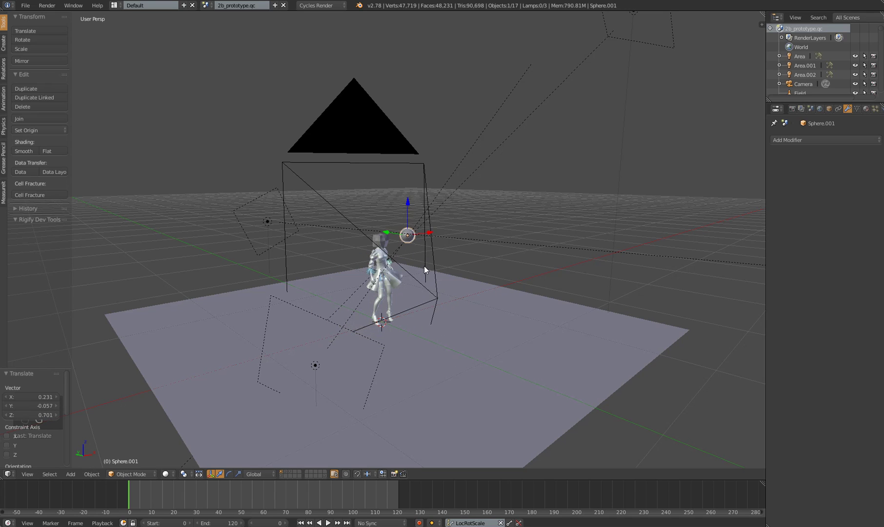
scroll(426, 266, up, 5)
middle_drag(434, 235, 415, 233)
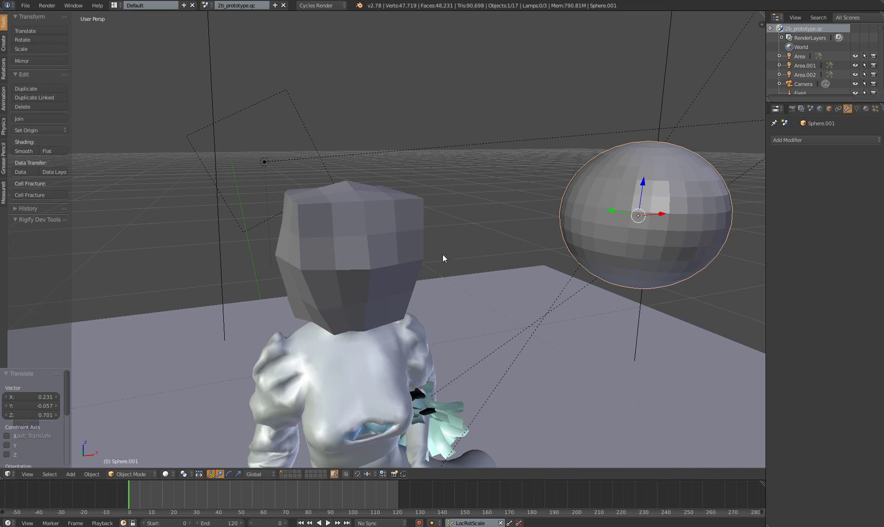
Try to move the cage Cube.004 up off the character's head
scroll(443, 258, up, 2)
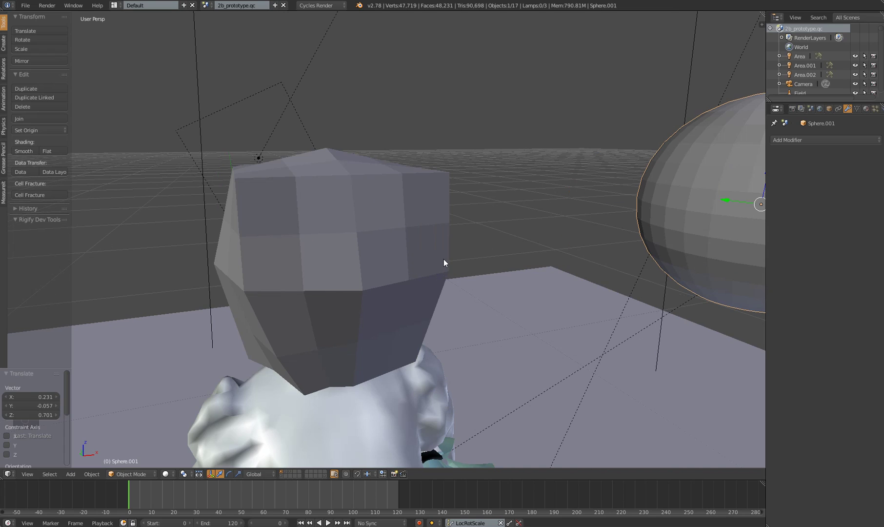
right_click(401, 239)
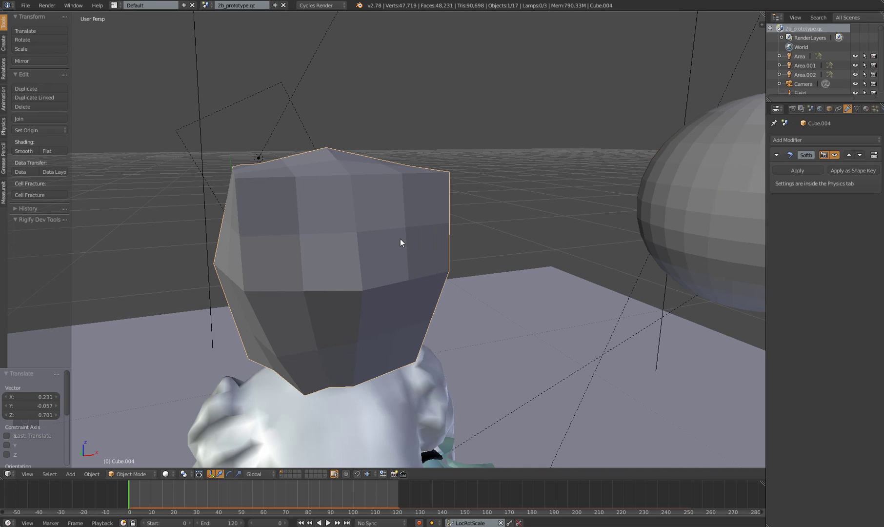
key(g)
click(560, 195)
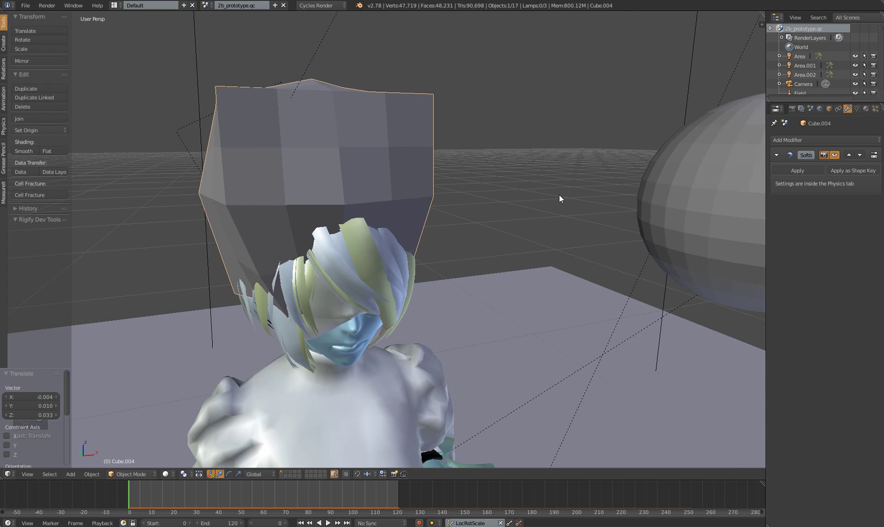
key(ctrl+z)
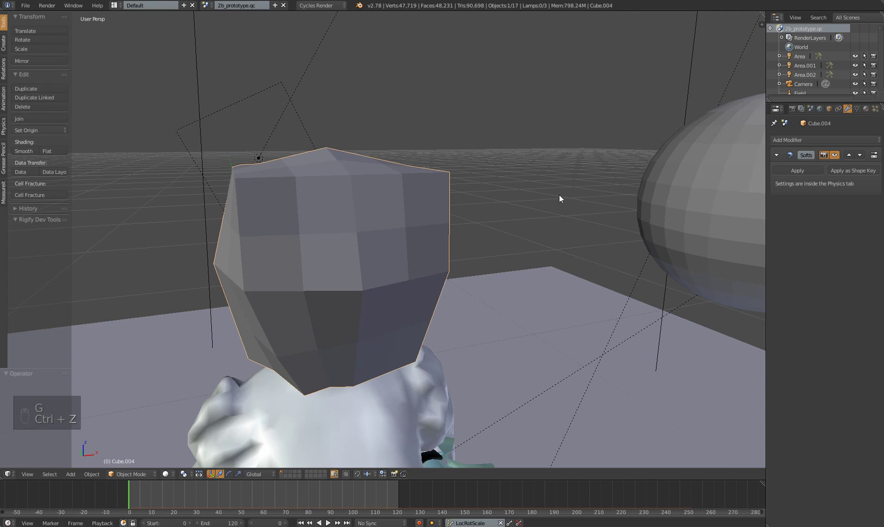
Hide the cage Cube.004 so the character's hair is displayed
key(h)
scroll(560, 200, down, 2)
scroll(559, 201, down, 1)
Enable Collision physics on the sphere beside the character
right_click(659, 190)
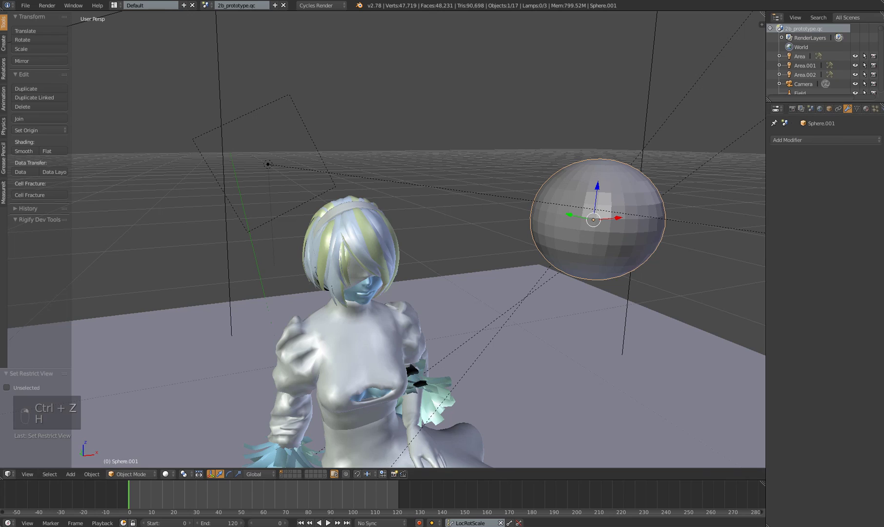
scroll(881, 110, down, 3)
click(837, 109)
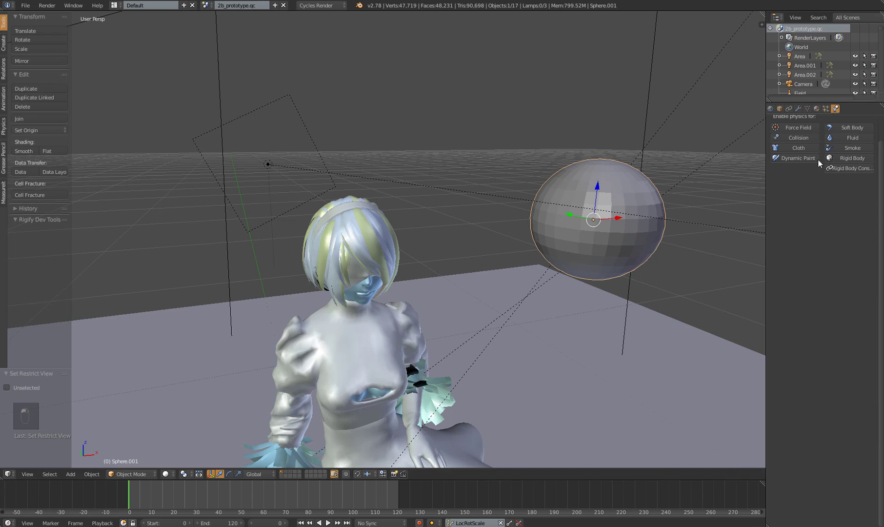
click(804, 139)
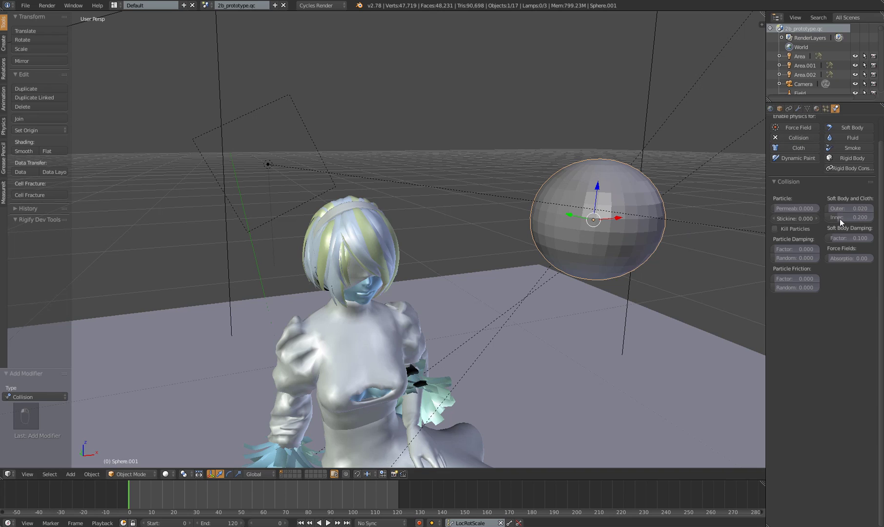
With the simulation playing, move the sphere about X -0.066, Y 0.046, Z 0.013 towards the hair and set its collision Inner value to 0.001
key(space)
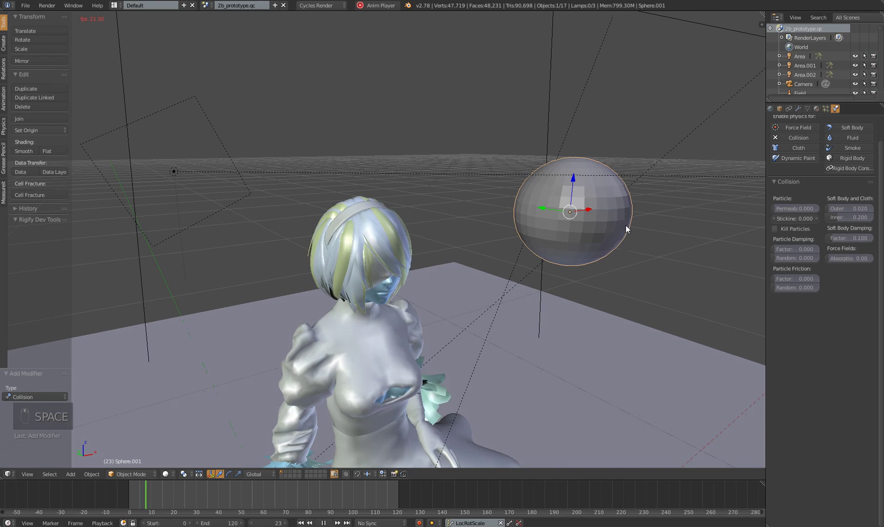
key(g)
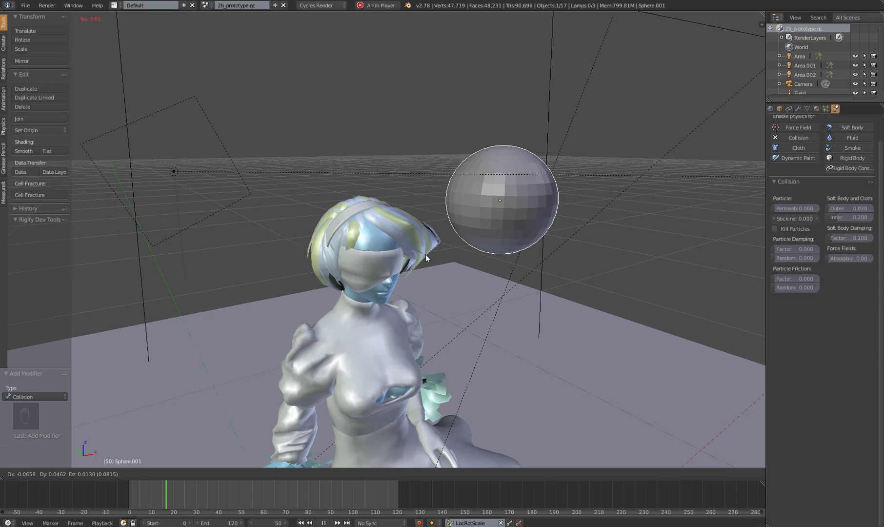
click(871, 215)
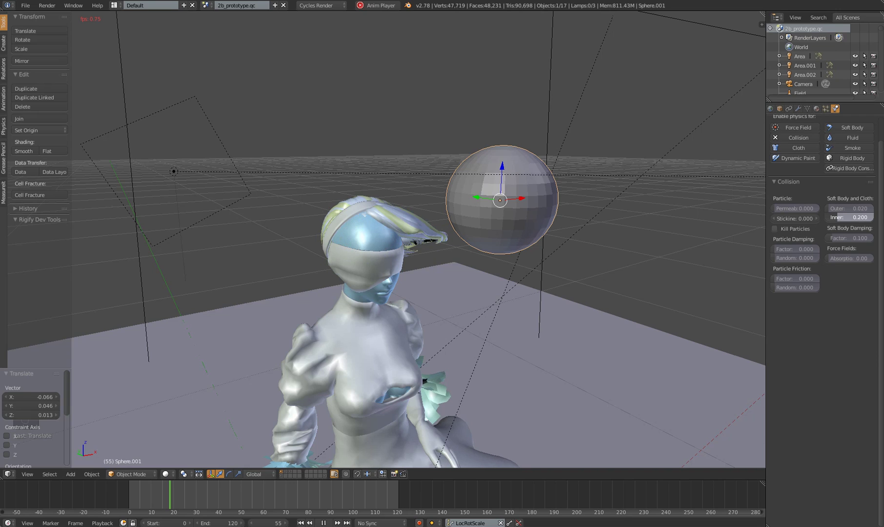
drag(828, 217, 801, 217)
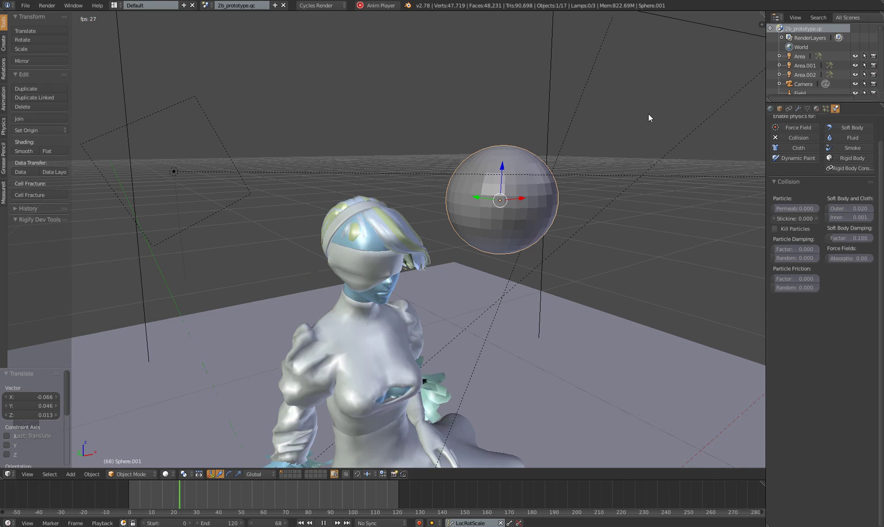
Unhide the cage Cube.004 around the character's head while the simulation plays
middle_drag(522, 208, 389, 165)
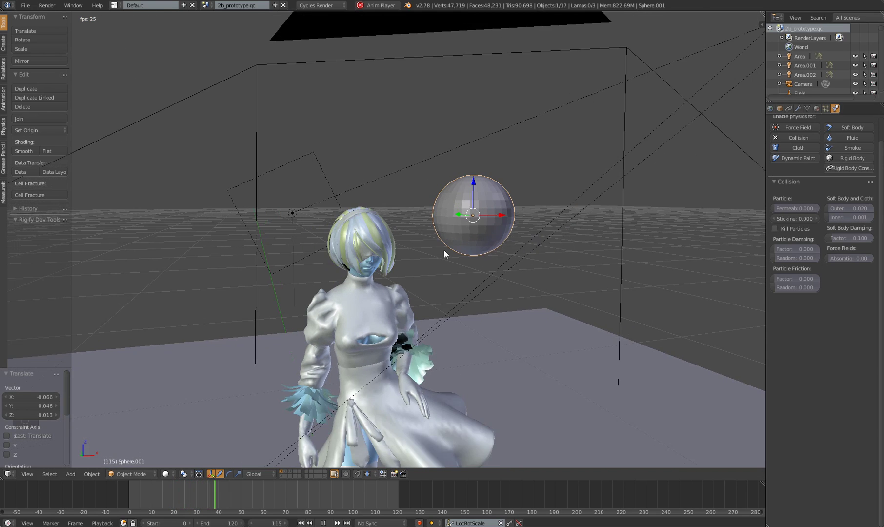
key(alt+h)
scroll(632, 213, up, 2)
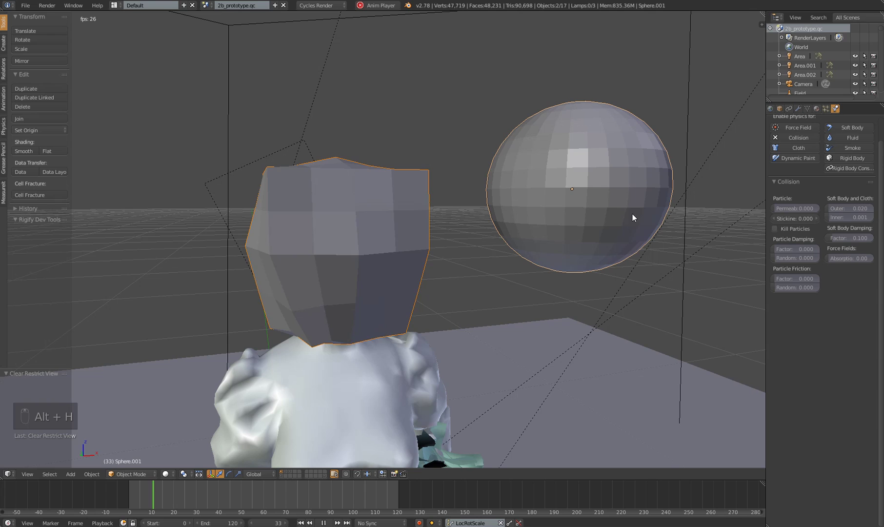
Test the collision by moving the sphere against the cage, shifting it about X 0.005, Y -0.007, Z -0.042 overall
right_click(606, 200)
middle_drag(606, 201, 615, 200)
key(g)
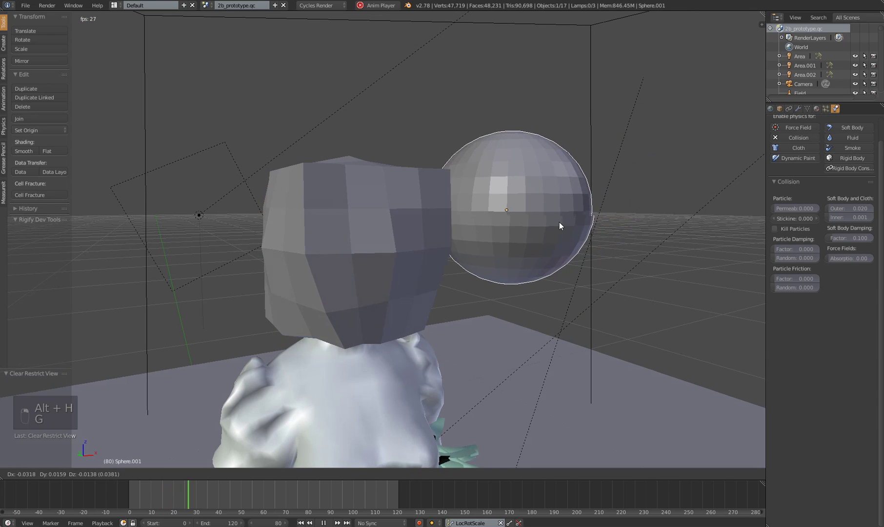
click(618, 252)
Push the sphere against the cage's lower front corner, moving it about X -0.068, Y -0.028, Z -0.043 overall
middle_drag(614, 254, 541, 296)
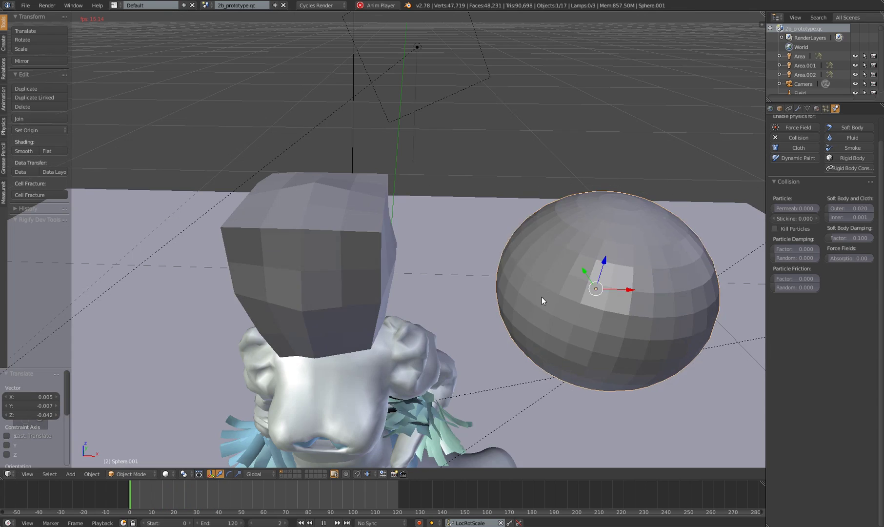
key(g)
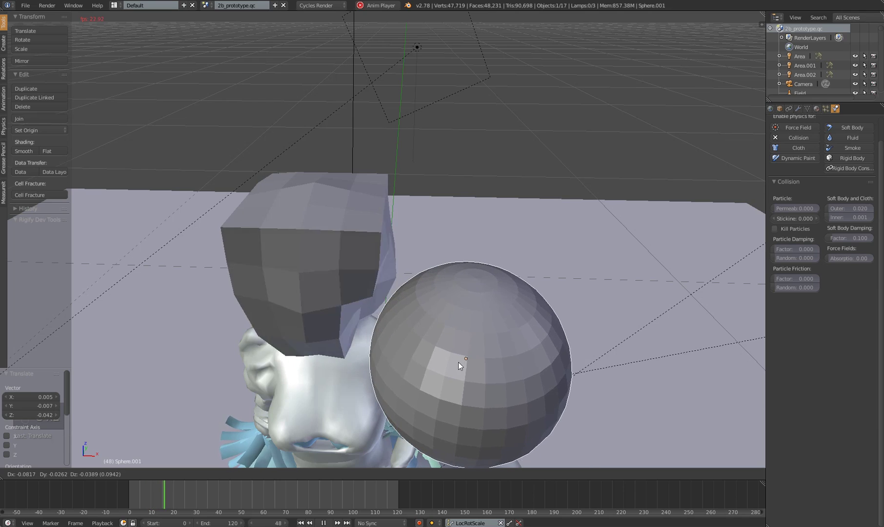
click(460, 363)
Hide the cage Cube.004 and move the sphere to the other side of the character by about X -0.219, Y -0.025, Z -0.023
right_click(367, 235)
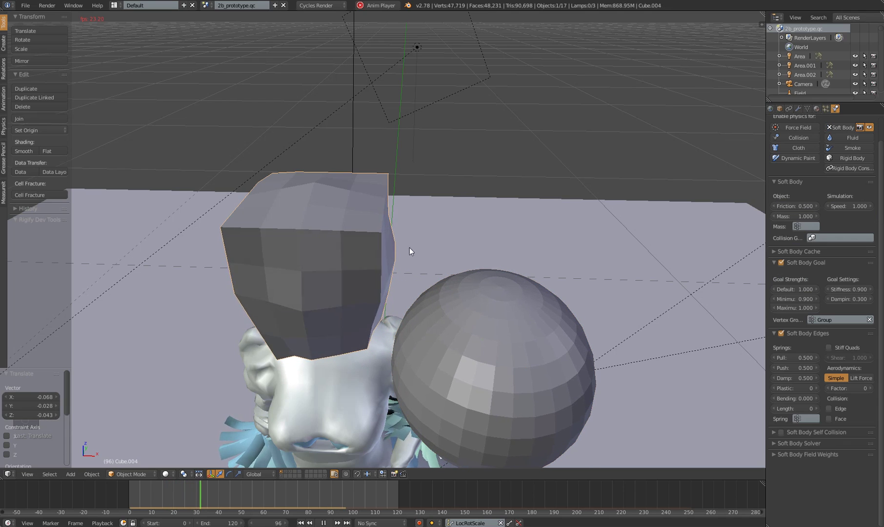
key(h)
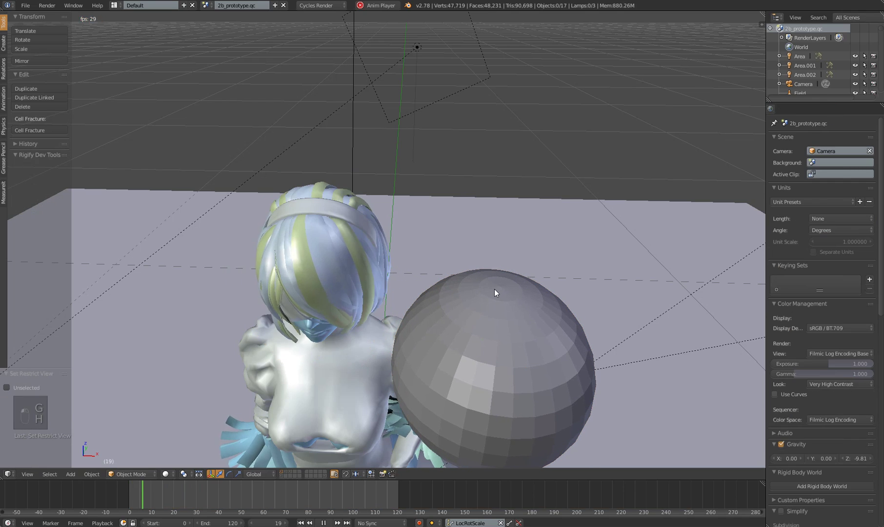
right_click(495, 289)
key(g)
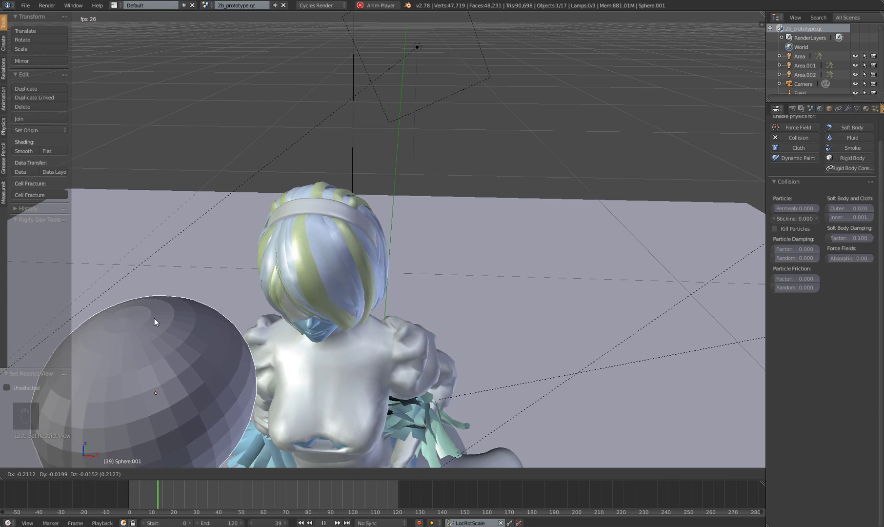
click(155, 320)
Brush the sphere against the hair to test its reaction, shifting the sphere about X -0.001, Y 0.011, Z 0.033 overall
middle_drag(477, 246, 490, 242)
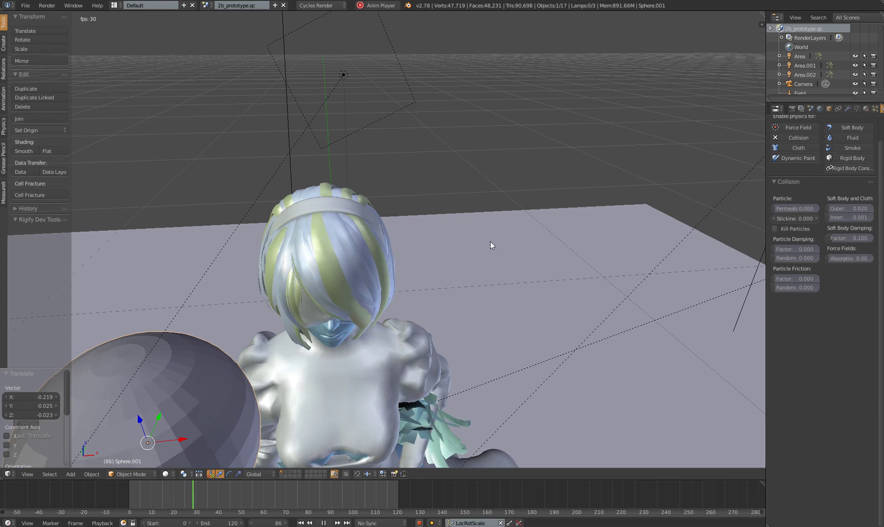
middle_drag(392, 262, 421, 250)
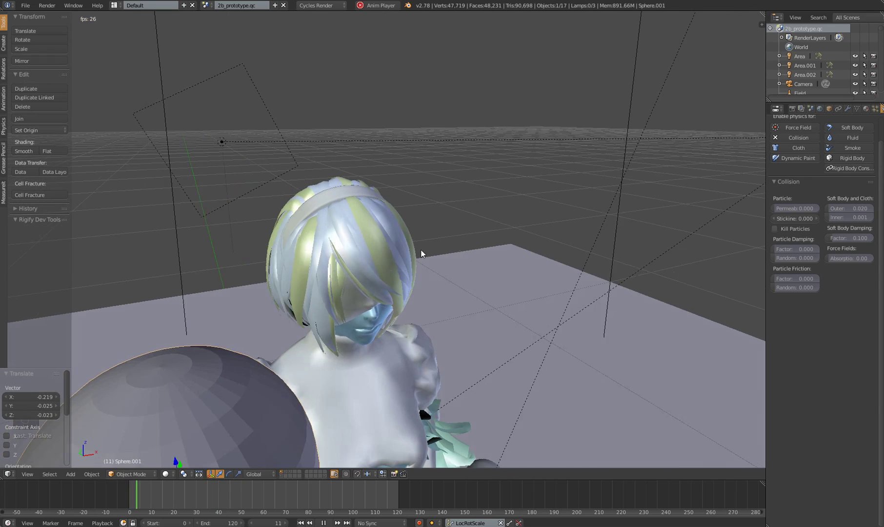
right_click(204, 389)
right_click(205, 389)
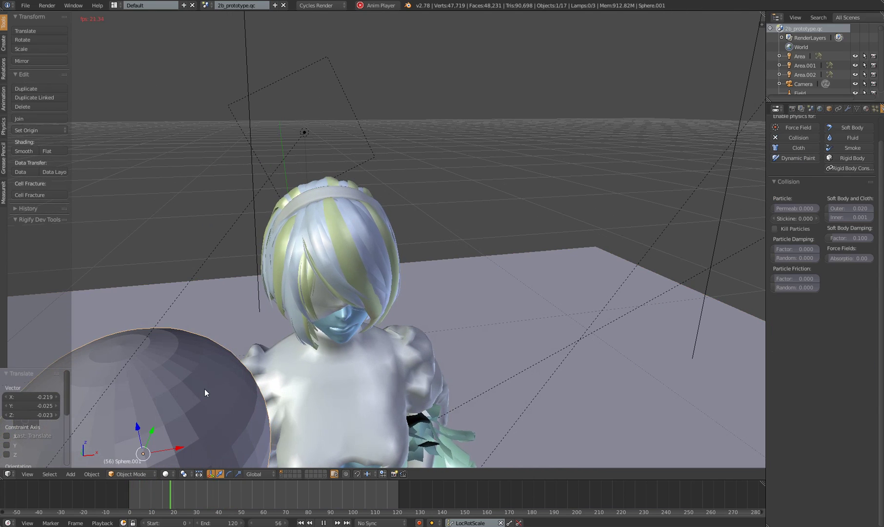
key(g)
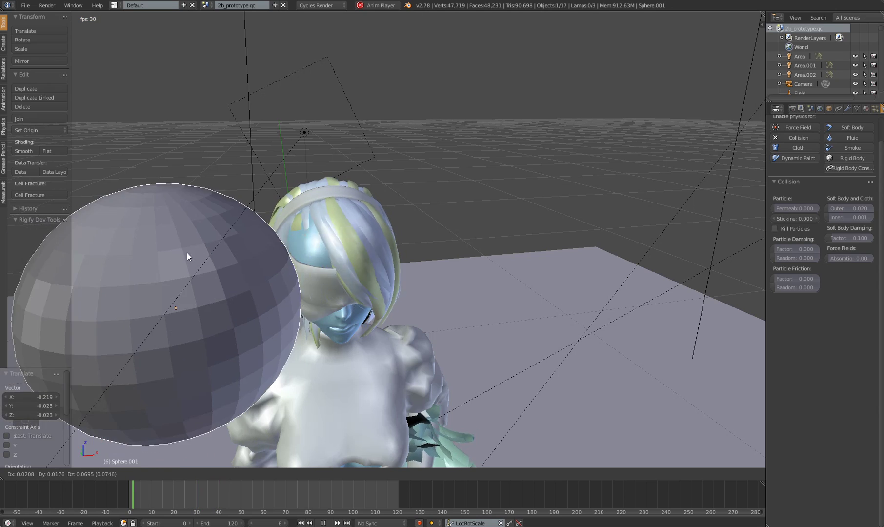
click(203, 327)
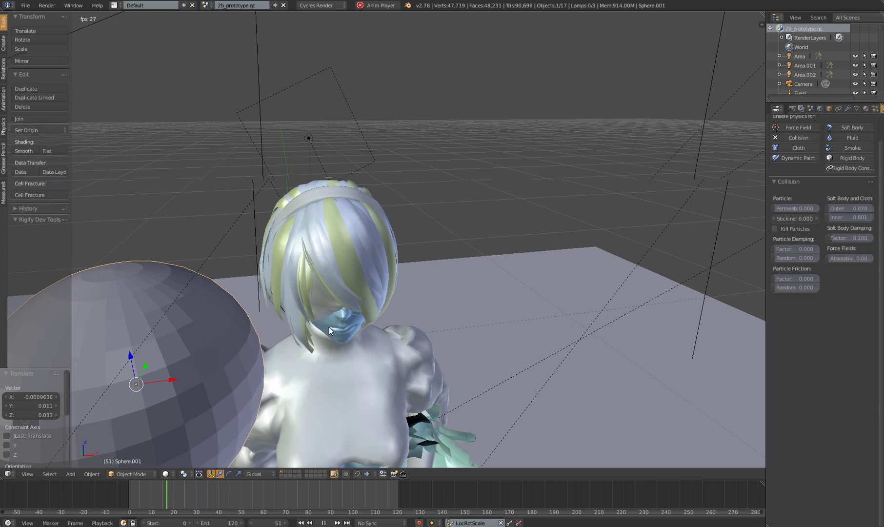
Move the sphere away from the character's head by about X -0.063, Y 0.020, Z -0.018
scroll(326, 315, down, 6)
scroll(350, 299, up, 2)
middle_drag(326, 316, 350, 284)
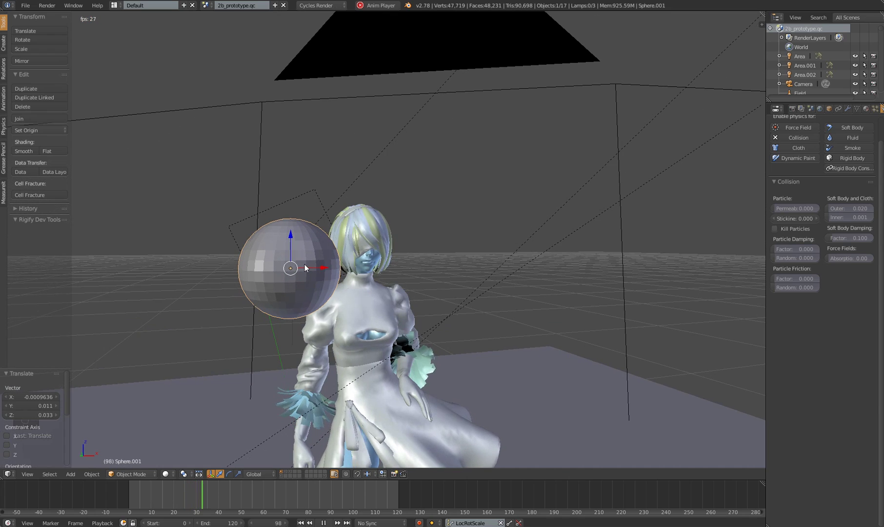
key(g)
click(243, 283)
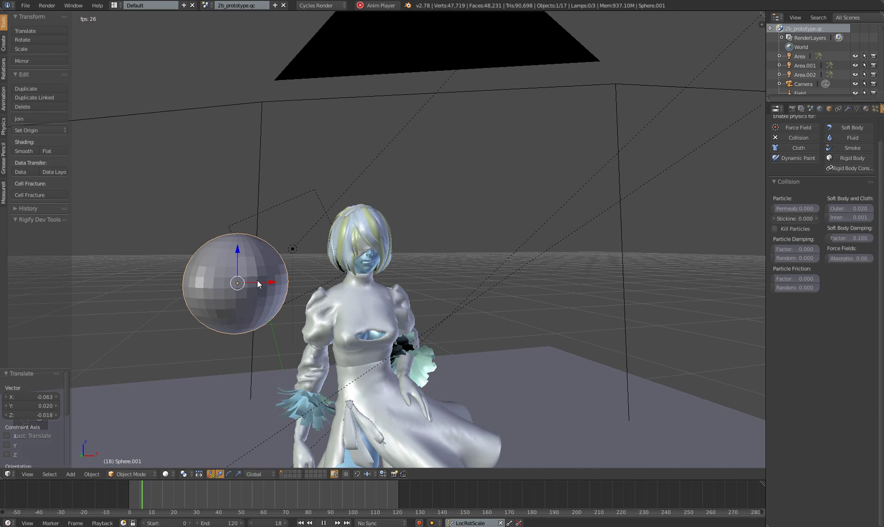
scroll(395, 275, down, 5)
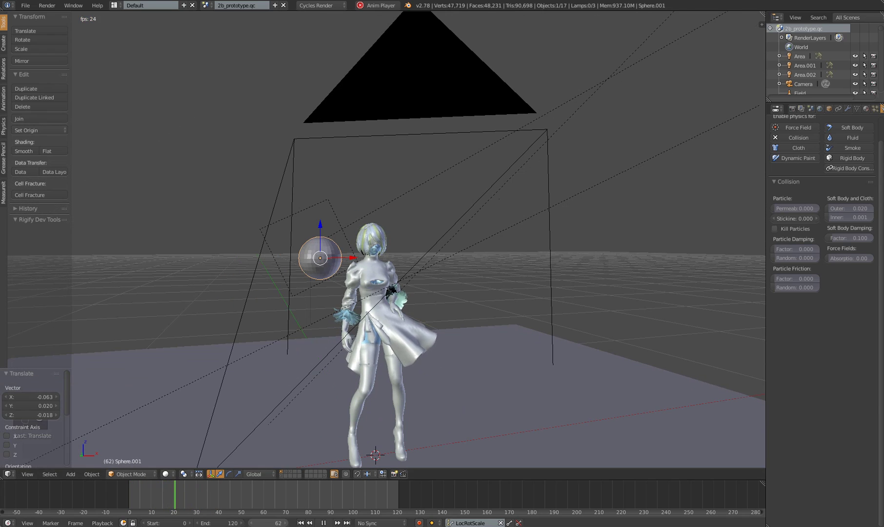